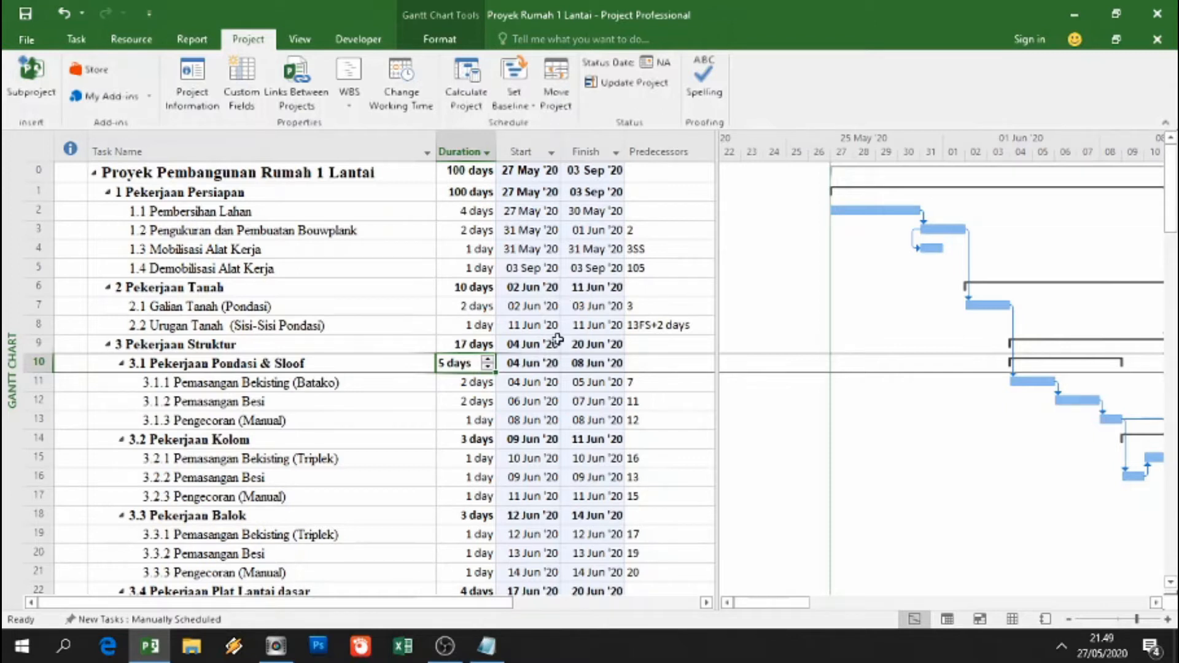
- Review the planned start, finish and total duration in the Notepad notes and compare them with the start dates in the schedule
click(495, 656)
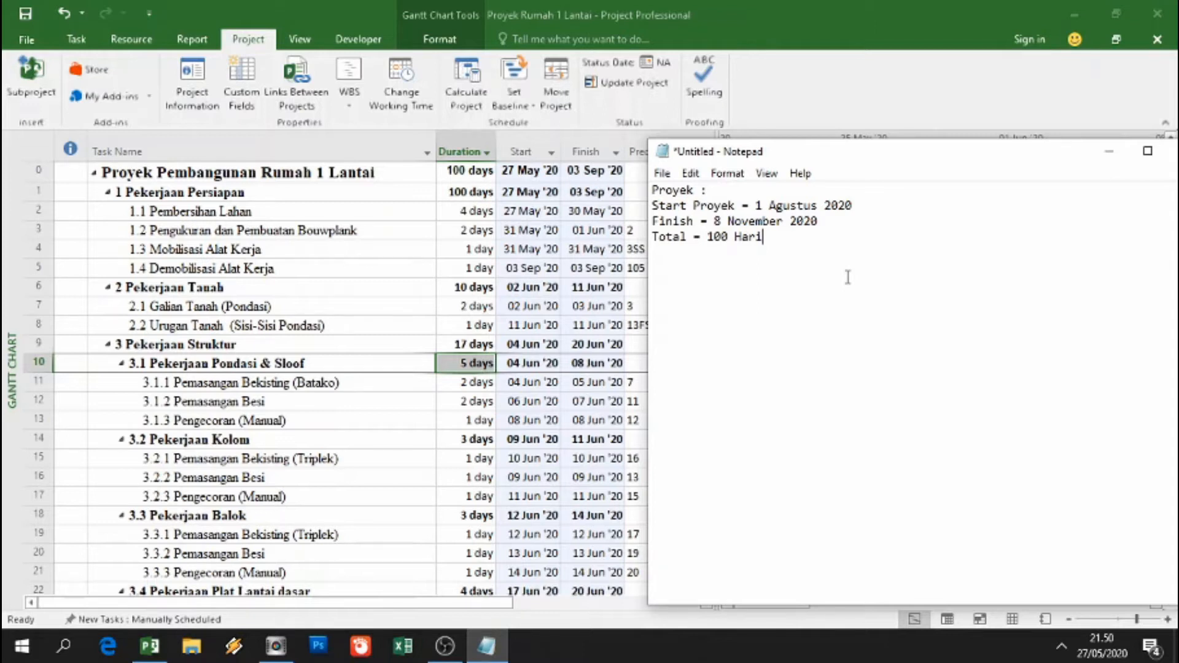
drag(822, 255, 651, 192)
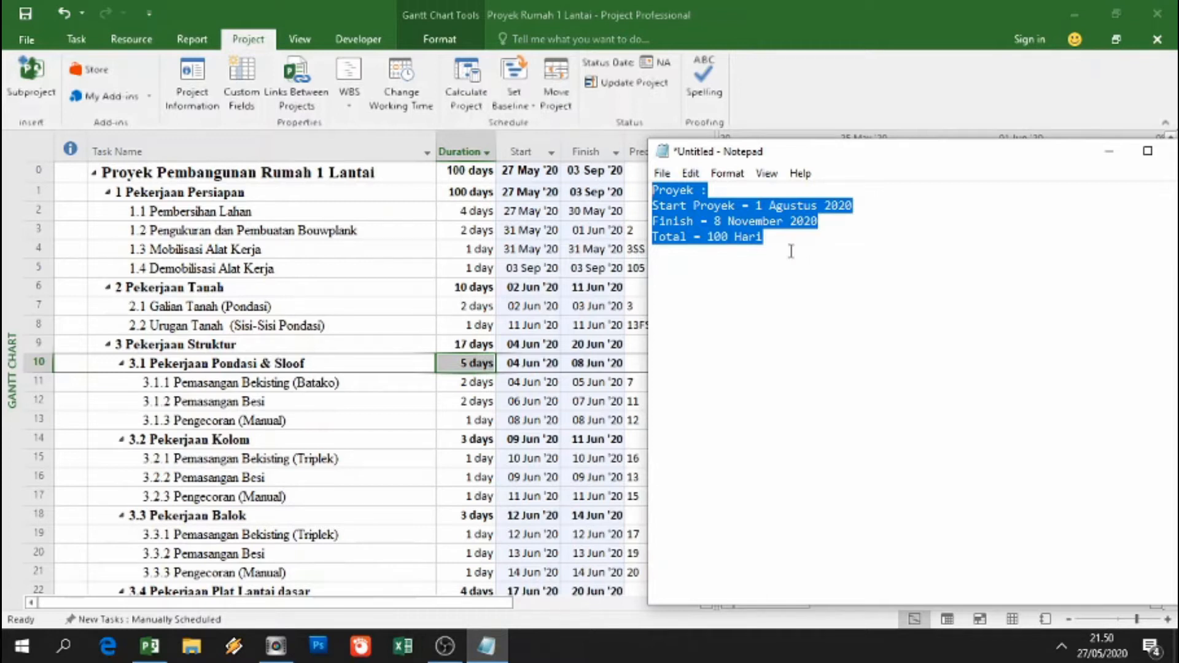
drag(789, 248, 654, 237)
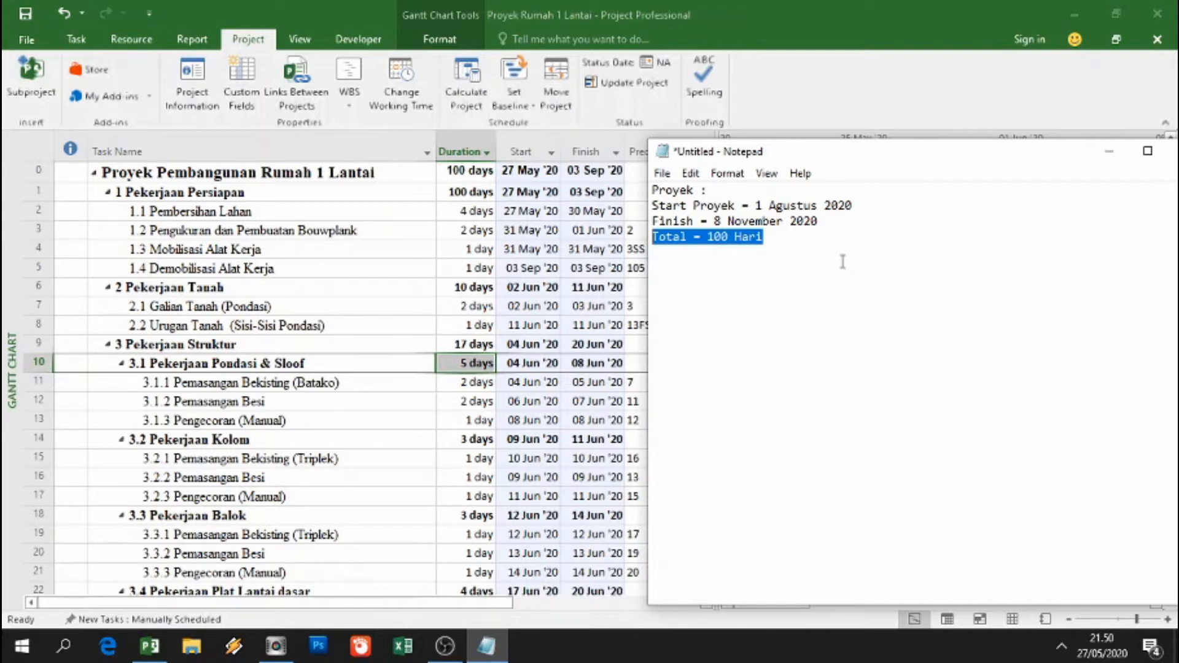
drag(785, 239, 661, 194)
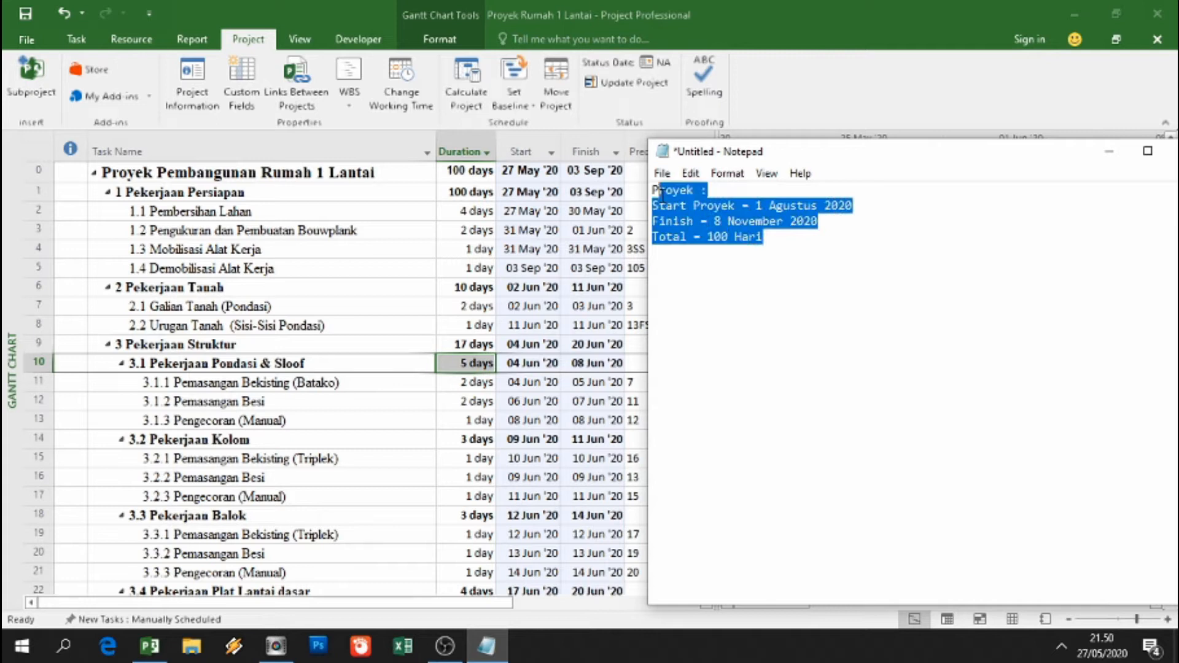
click(542, 212)
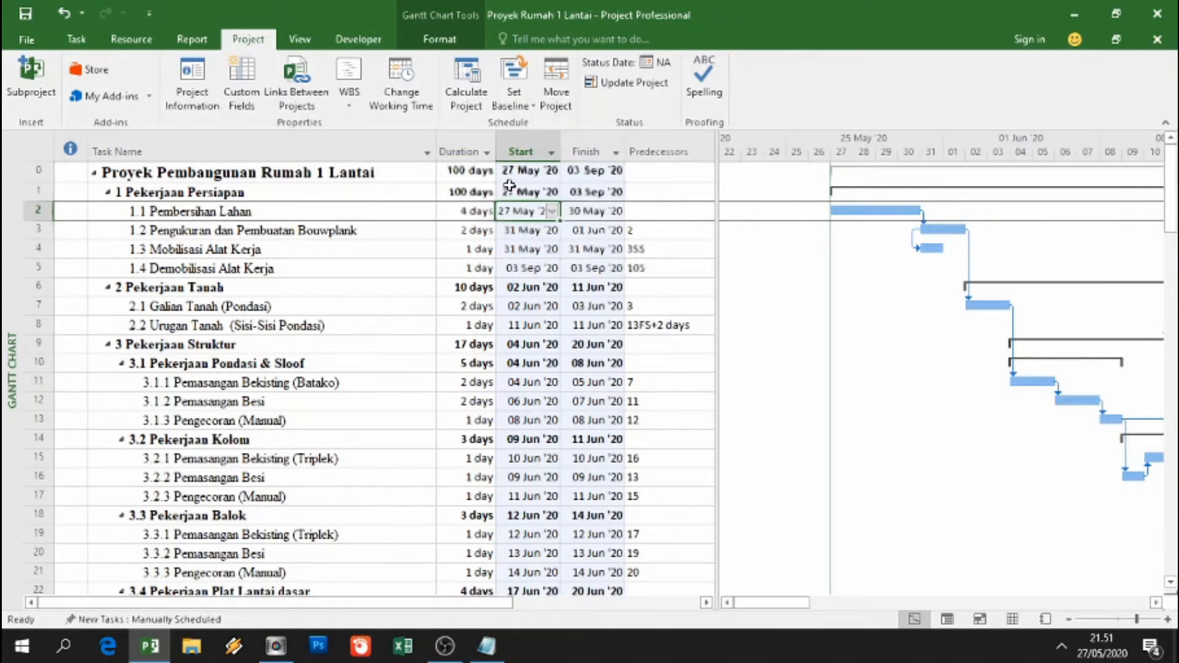
click(513, 178)
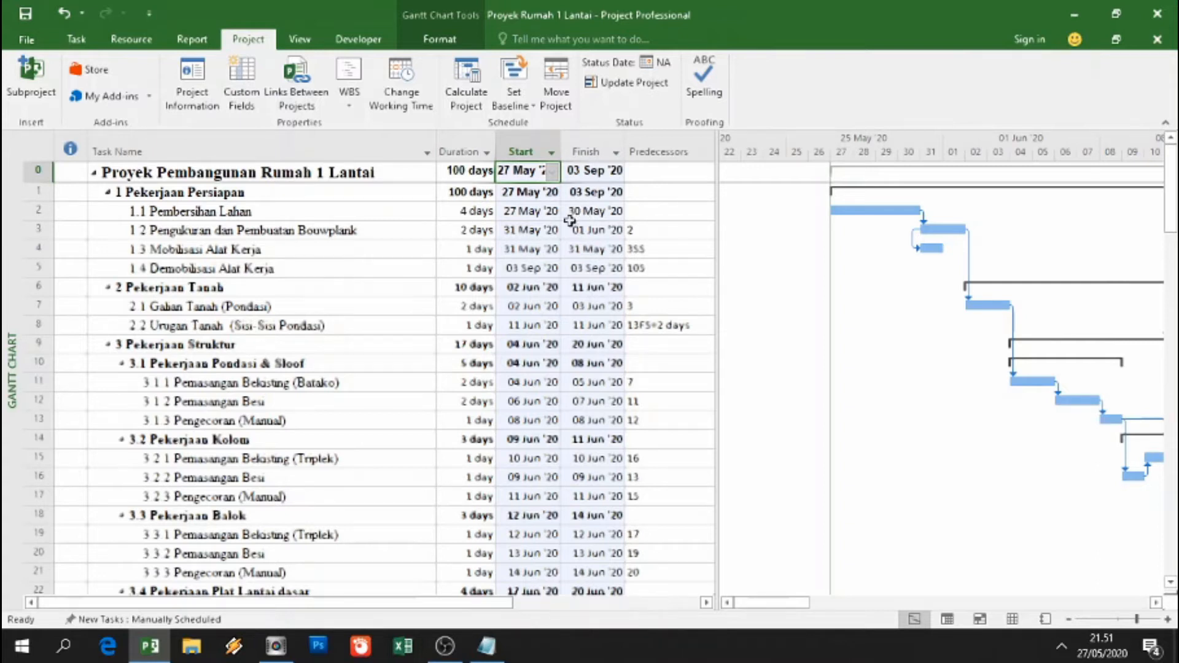
click(550, 229)
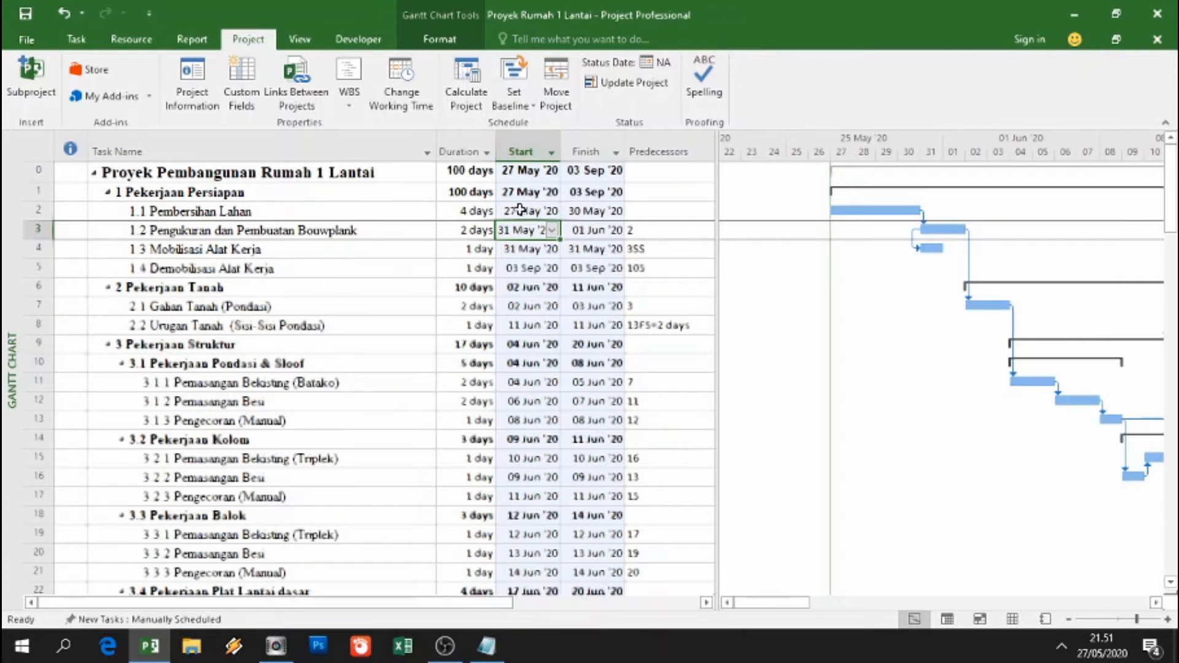
click(519, 210)
click(555, 253)
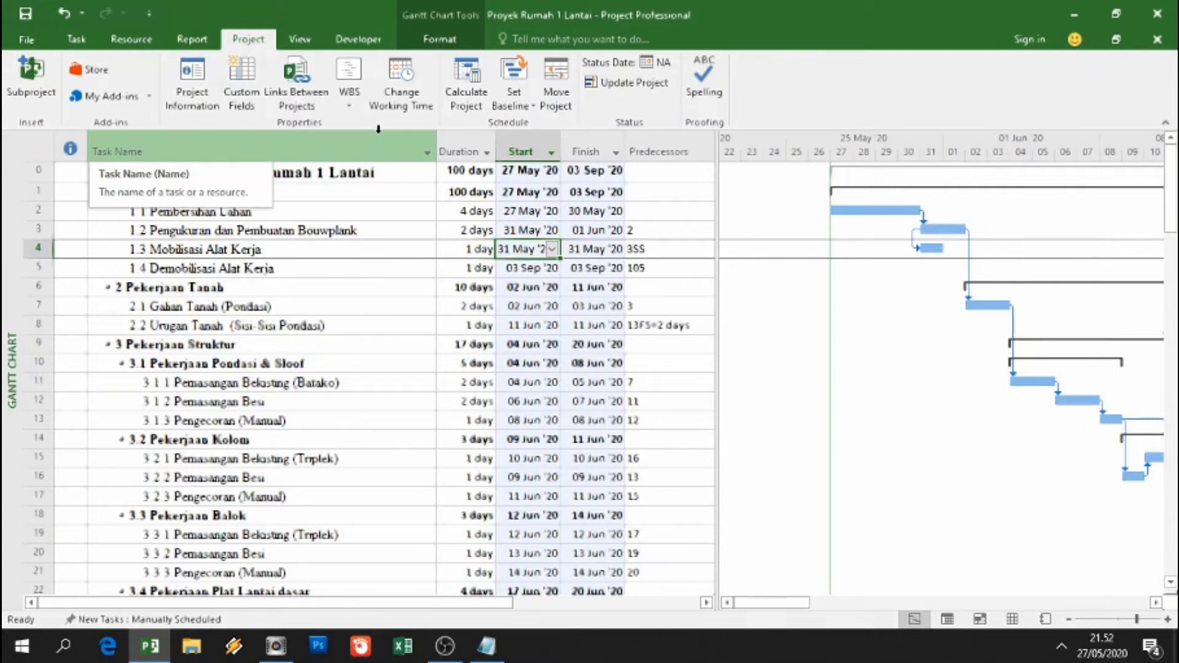
- Review the default work week's daily working hours in the Pelaksanaan Pembangunan Rumah 1 Lantai project calendar
click(401, 92)
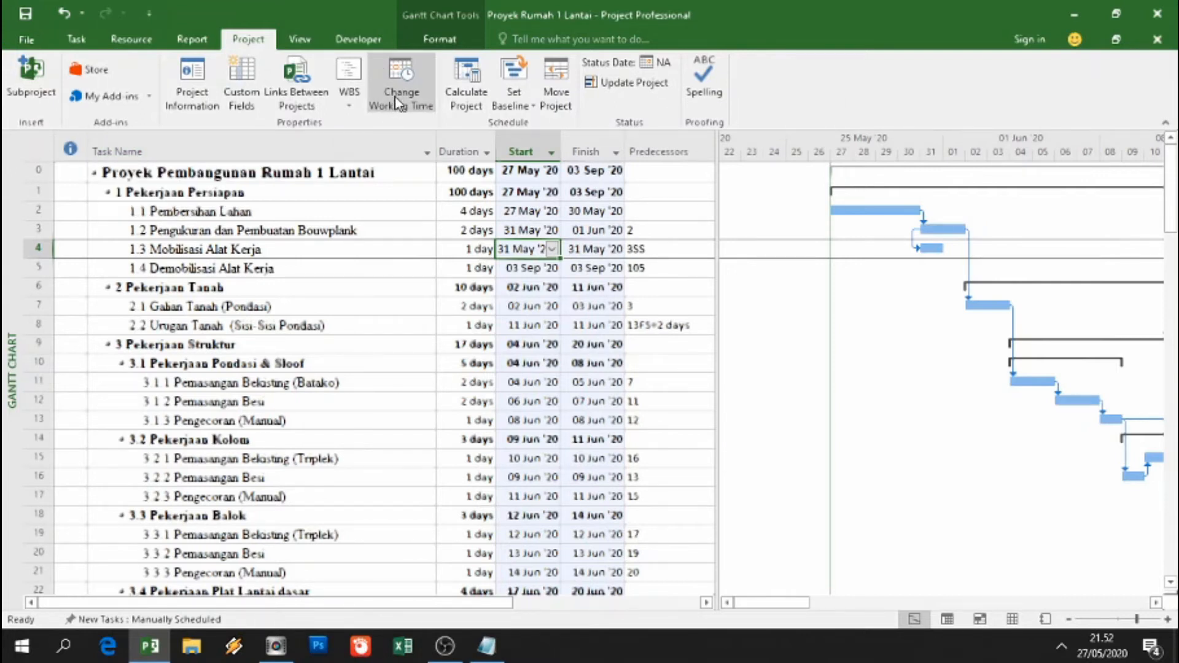
click(622, 93)
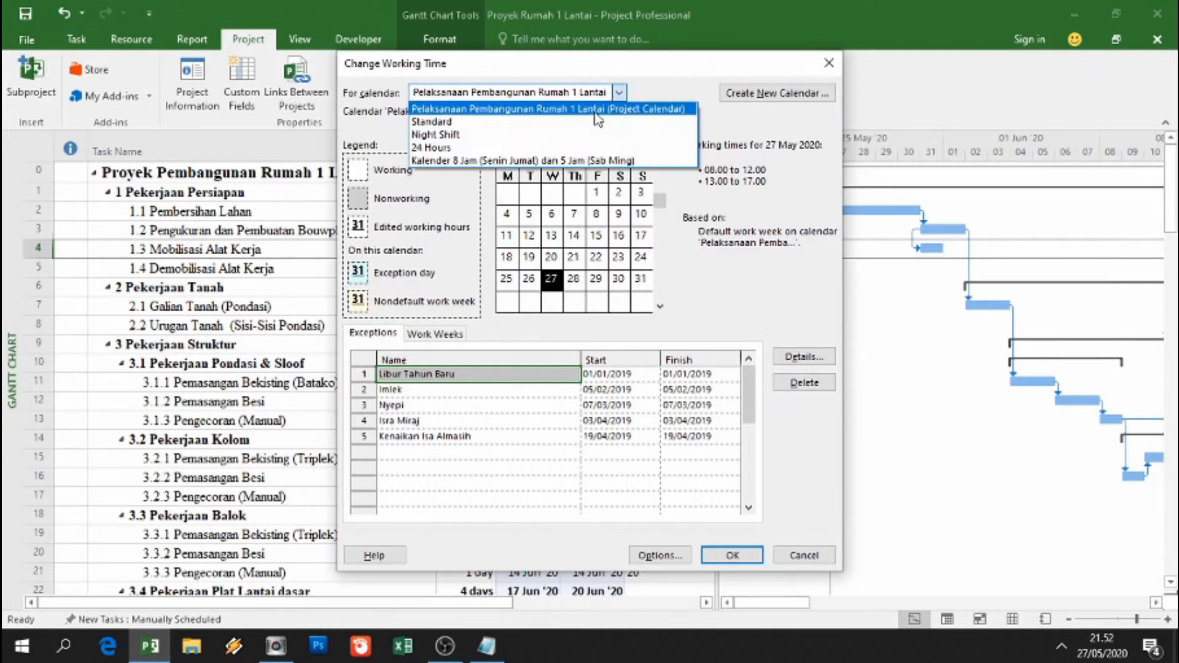
click(595, 115)
click(435, 334)
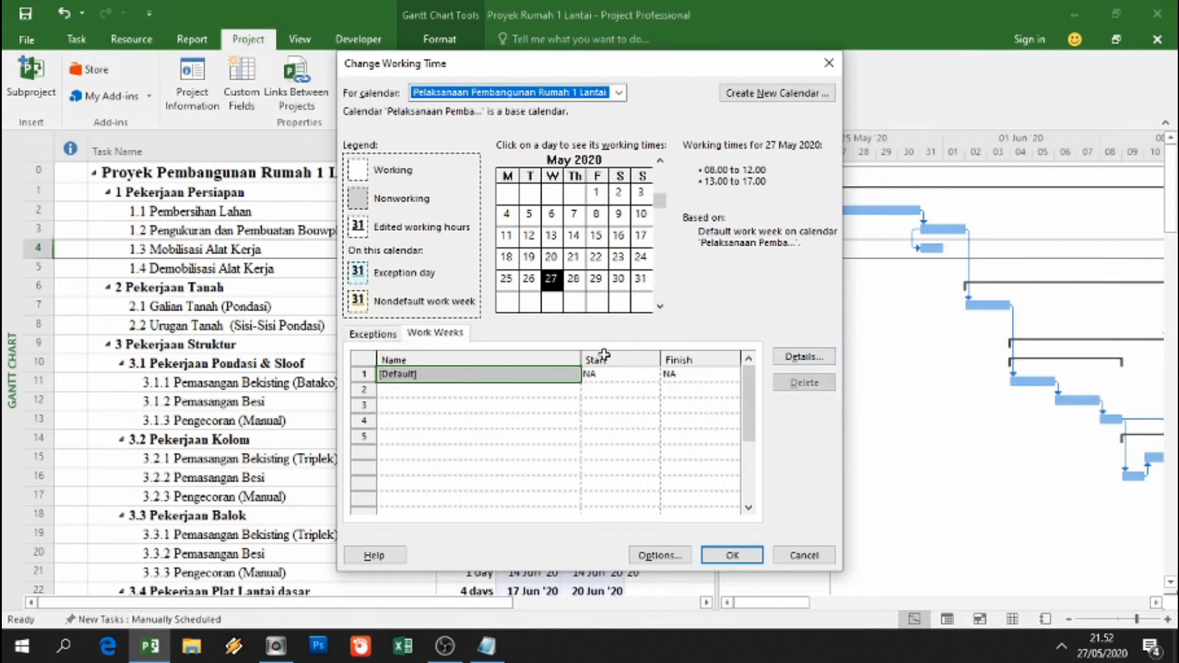
click(798, 361)
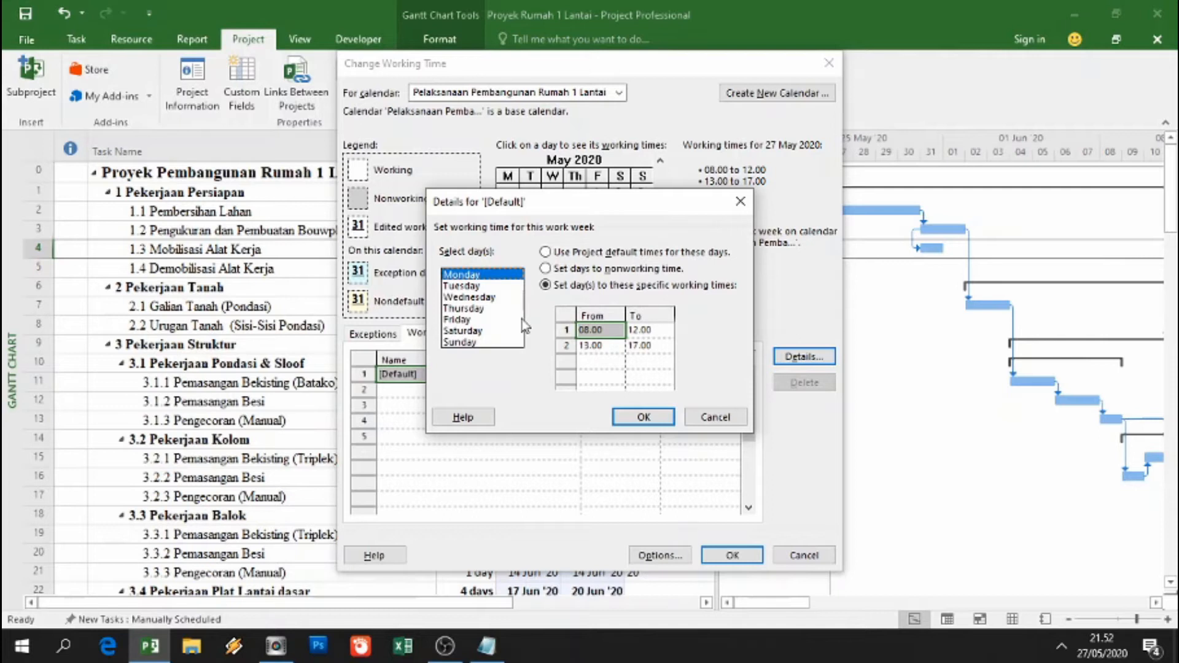
click(656, 419)
click(734, 555)
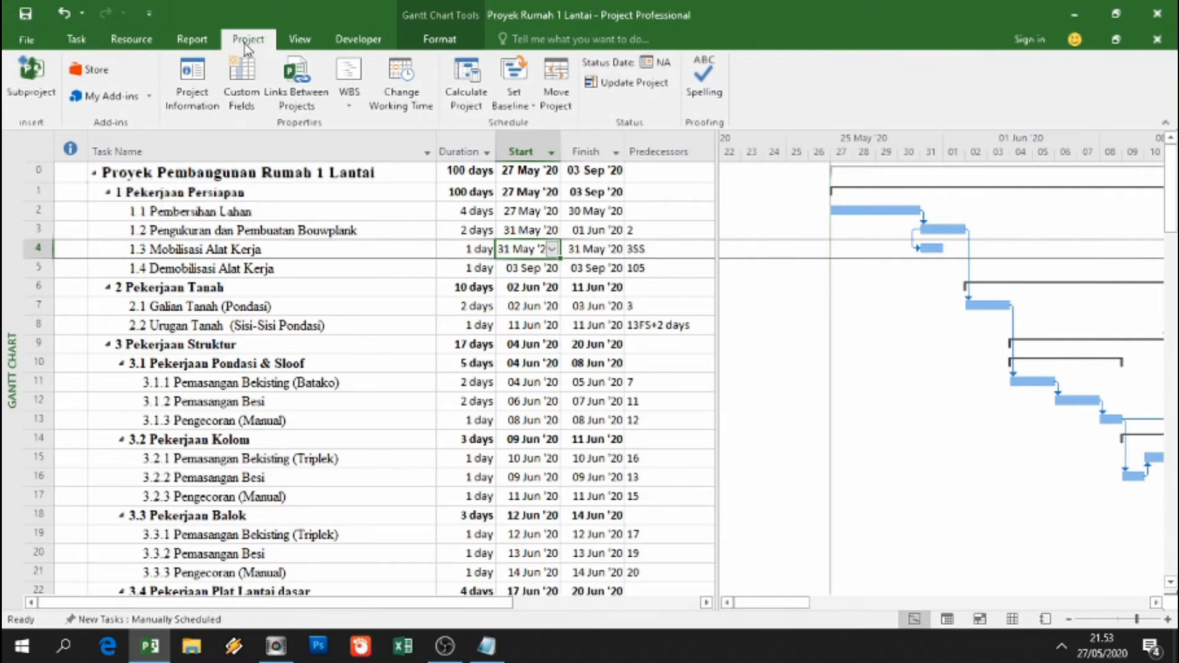
- Try scheduling from Project Finish Date in the project information, using the Pelaksanaan Pembangunan Rumah 1 Lantai calendar
click(190, 86)
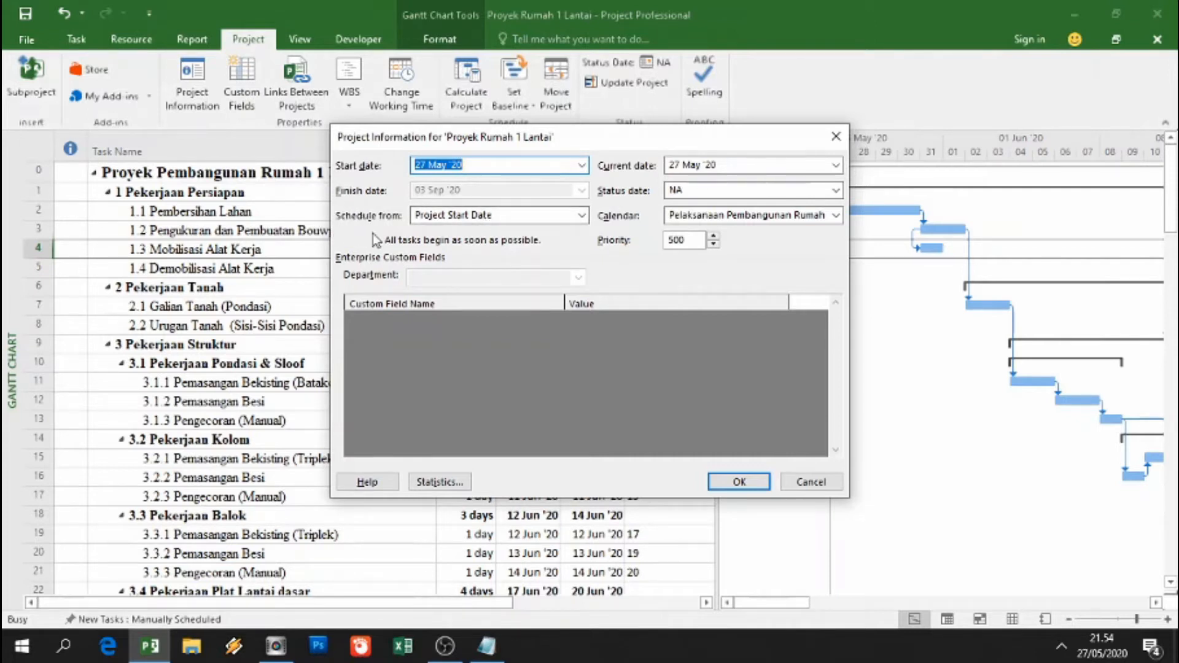
click(457, 215)
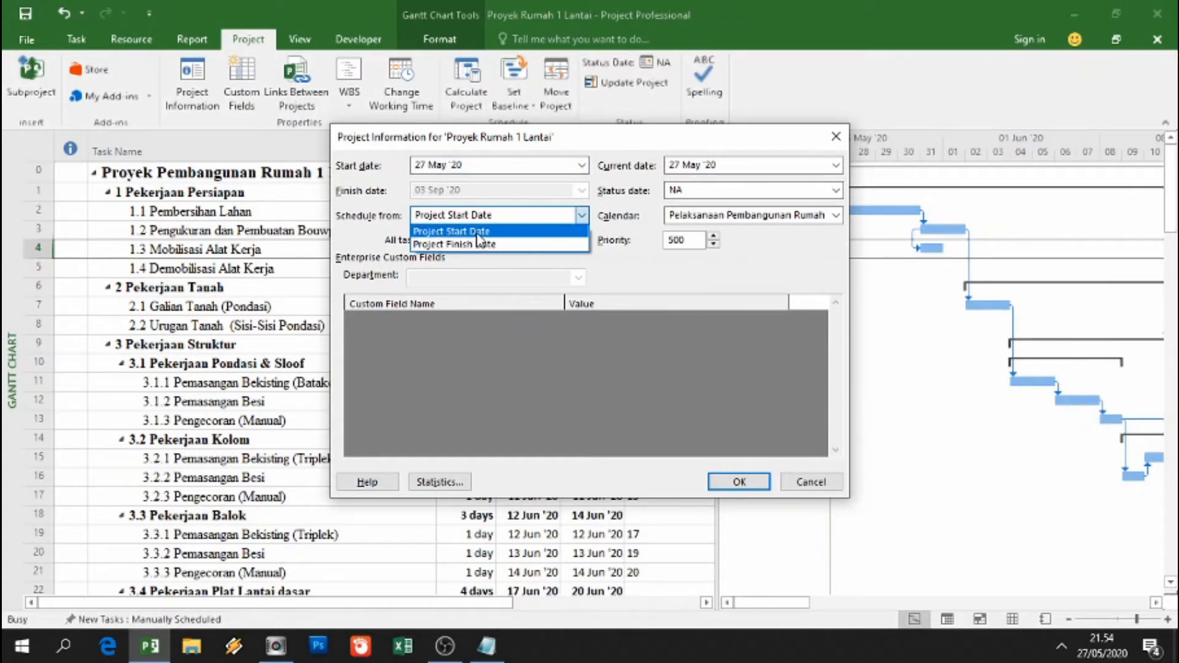
click(477, 234)
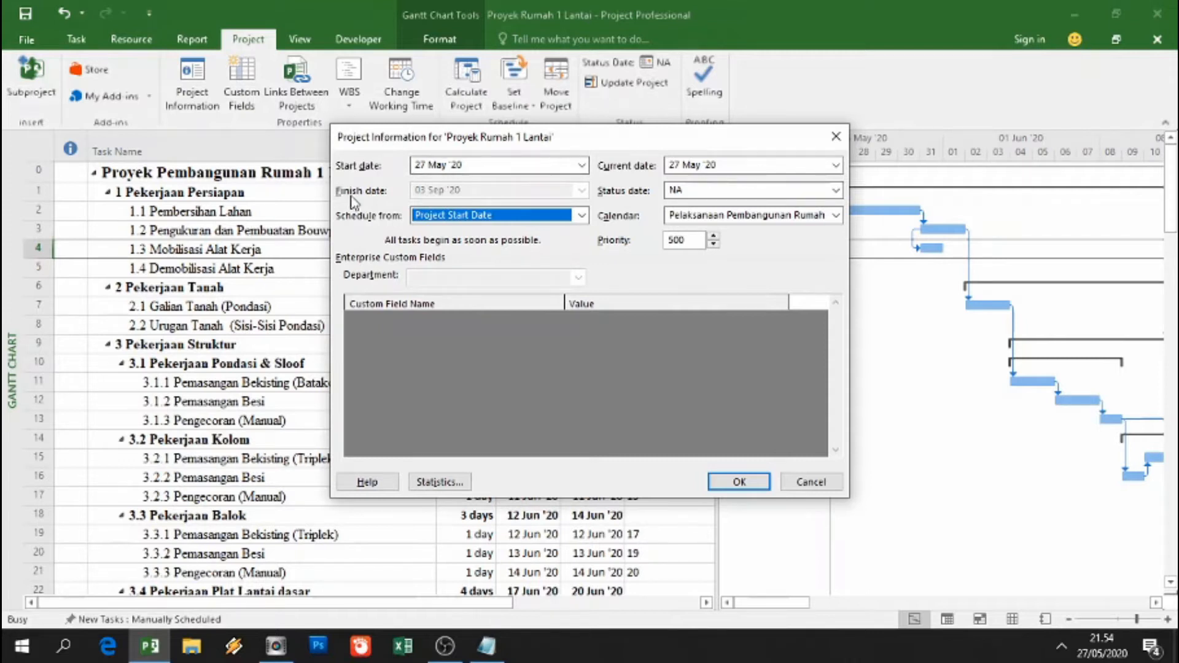
click(467, 216)
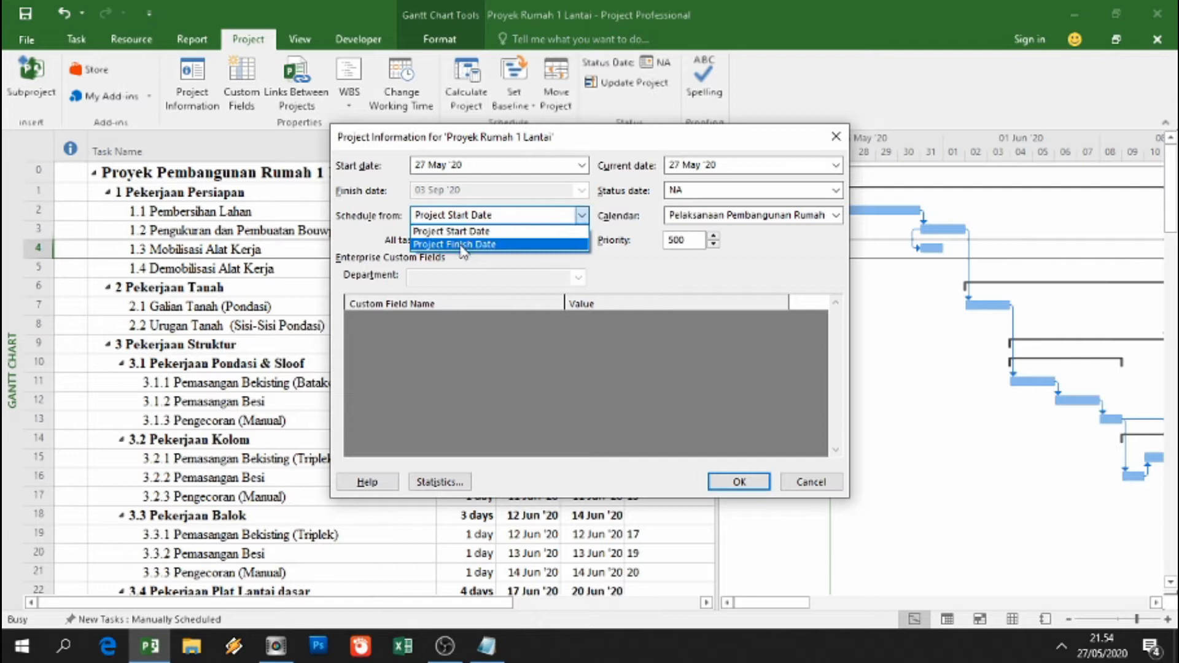
click(463, 245)
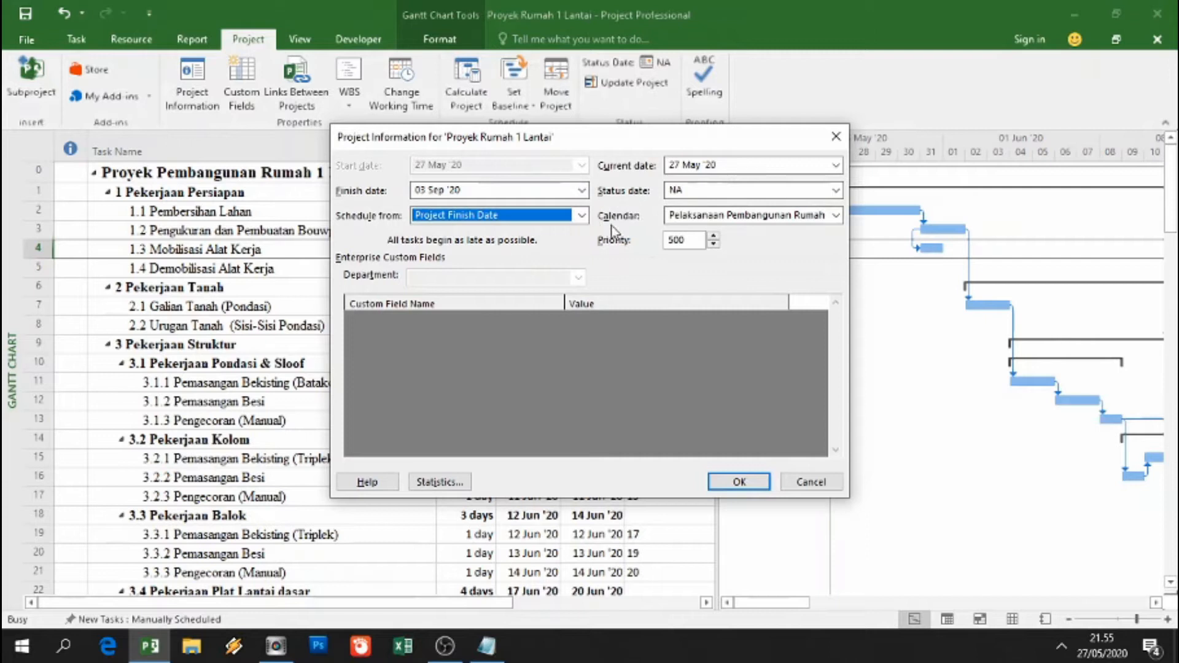
click(757, 218)
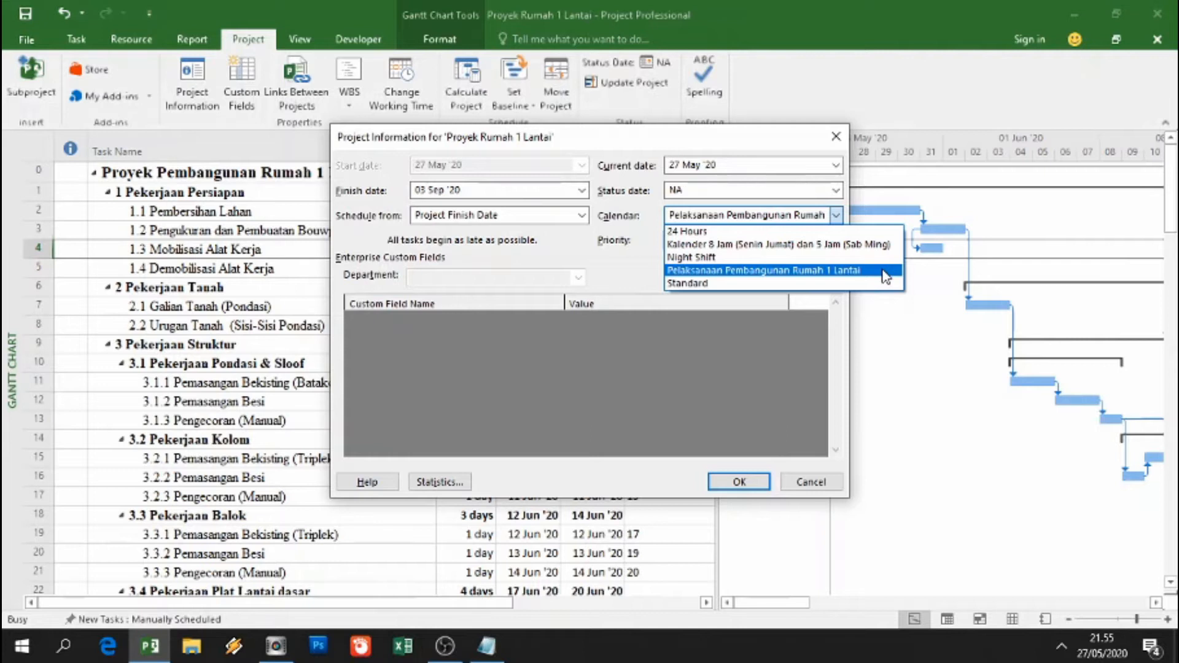
click(850, 270)
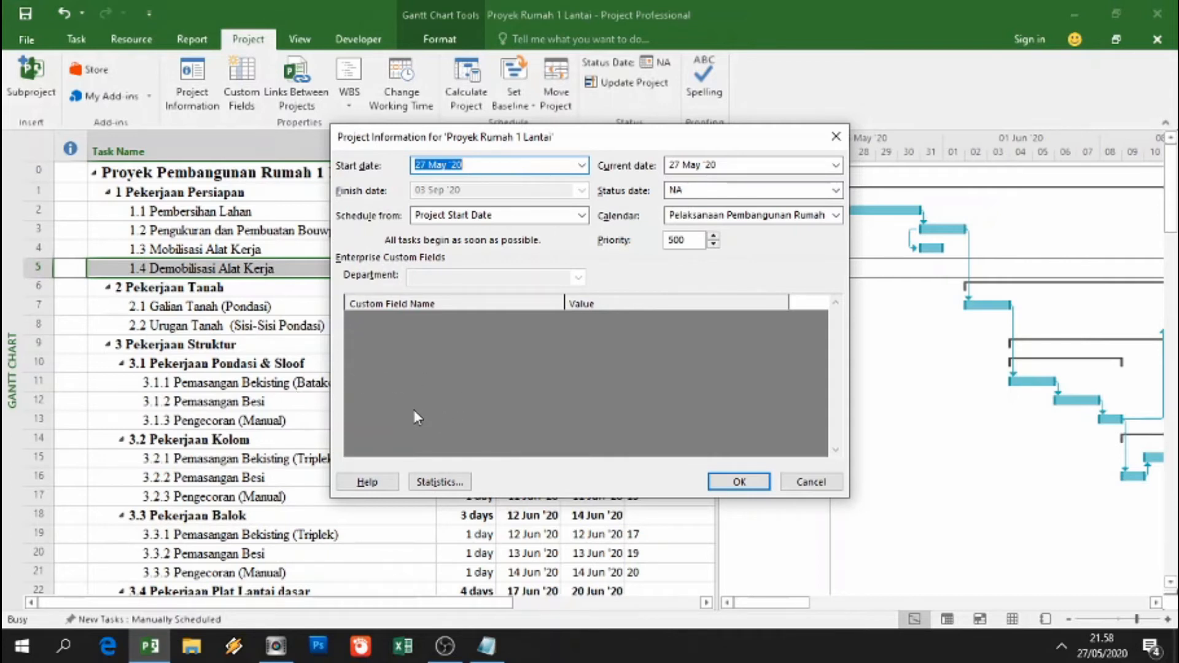
- Look up the planned start in the Notepad notes and set the project's start date to 01 Aug '20
click(487, 646)
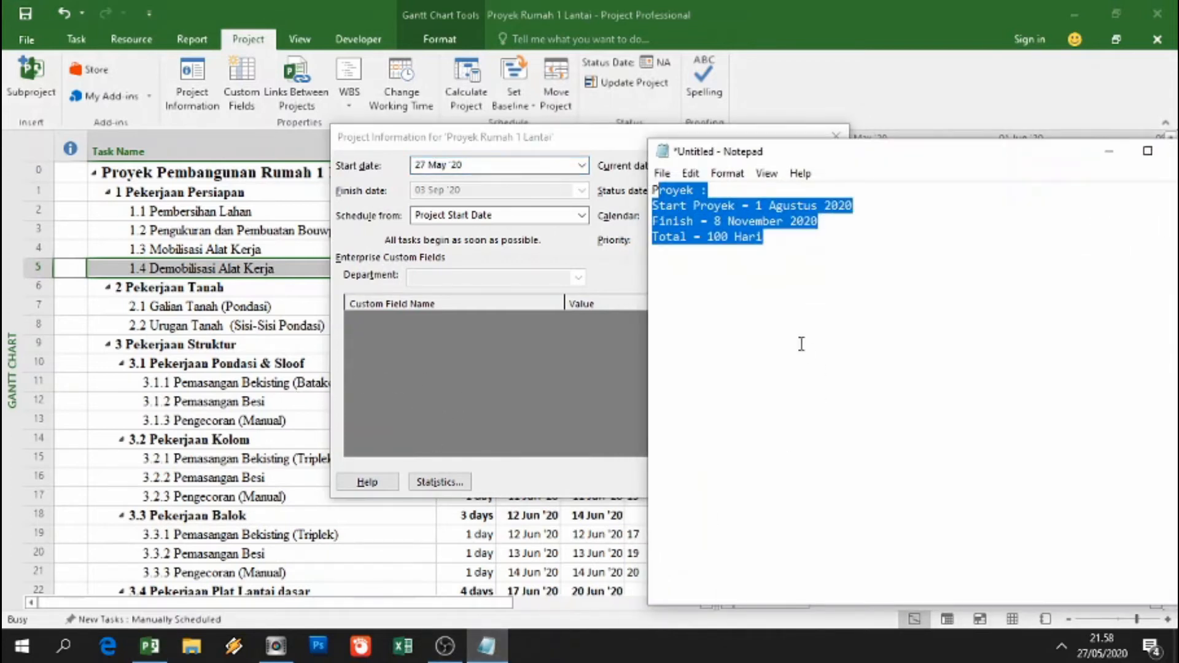
click(757, 212)
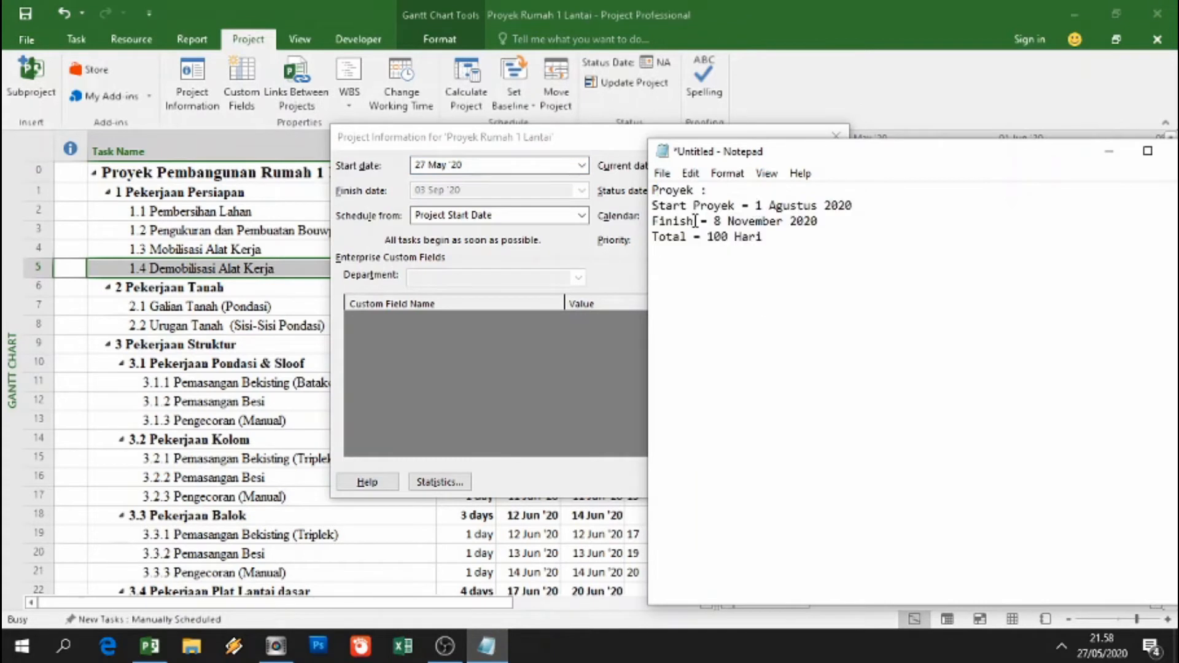
click(590, 240)
click(582, 165)
click(578, 185)
click(579, 184)
click(578, 184)
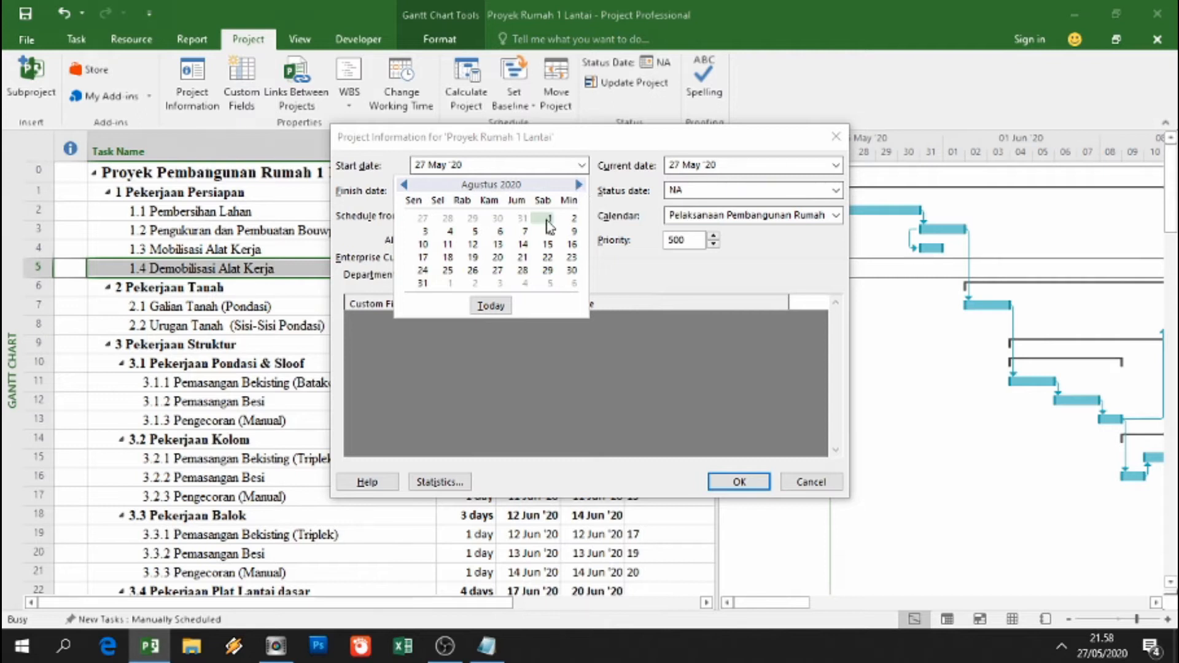
click(550, 218)
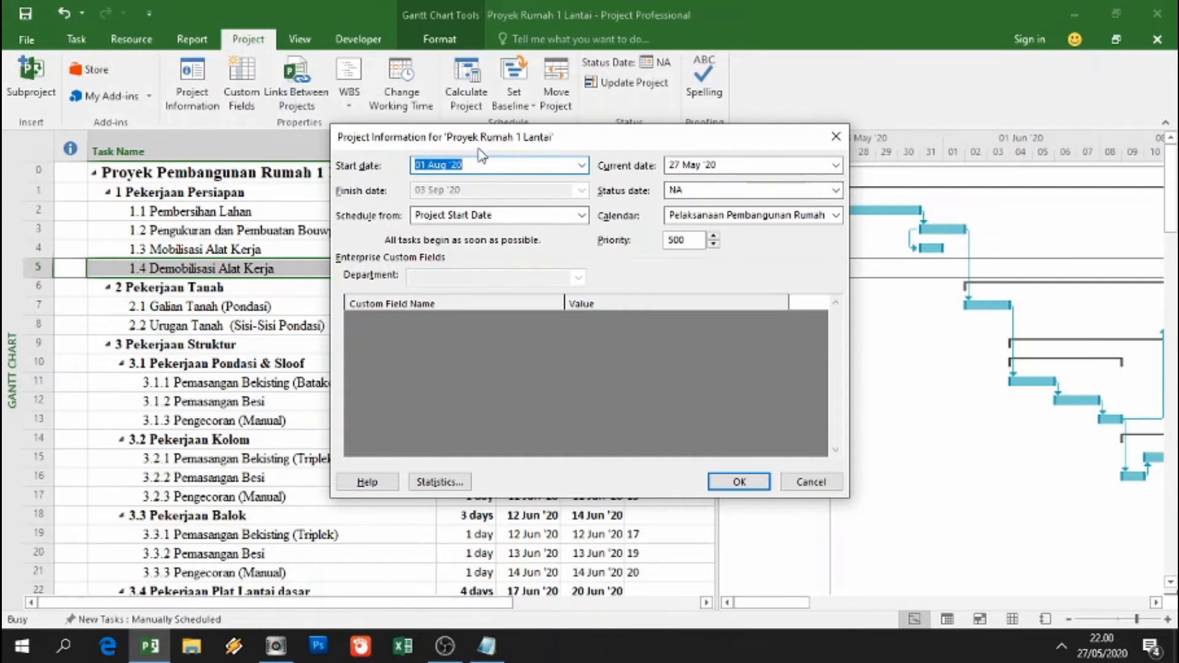
click(739, 481)
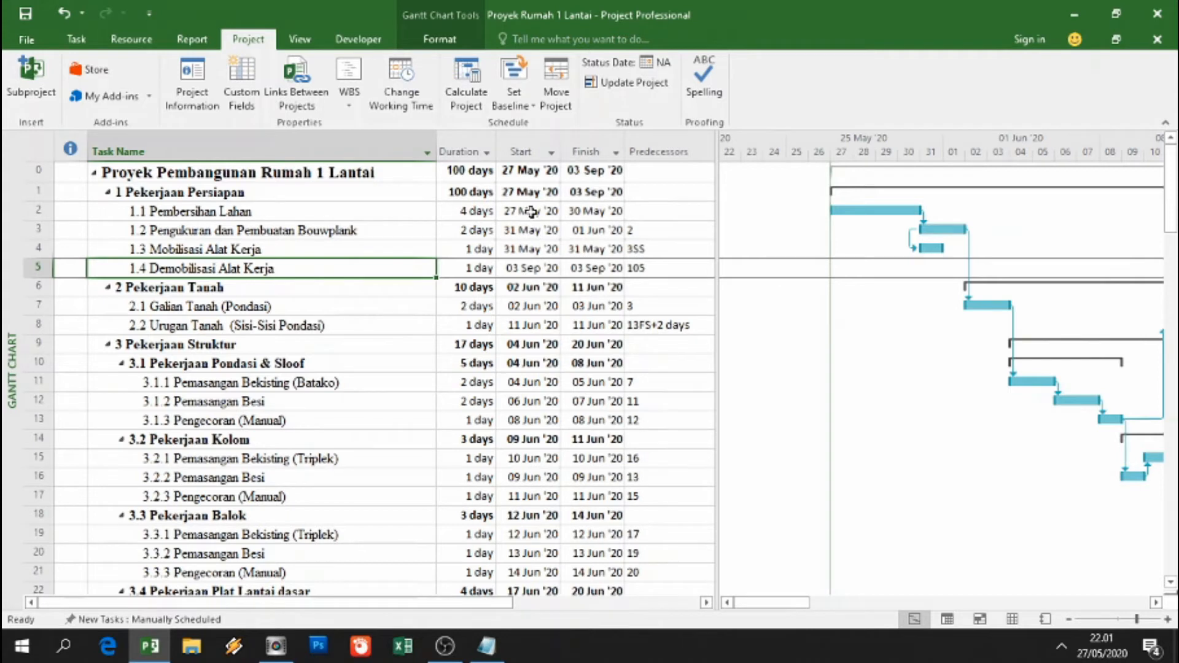
- Check the project information's start date against the dates in the task table
click(192, 92)
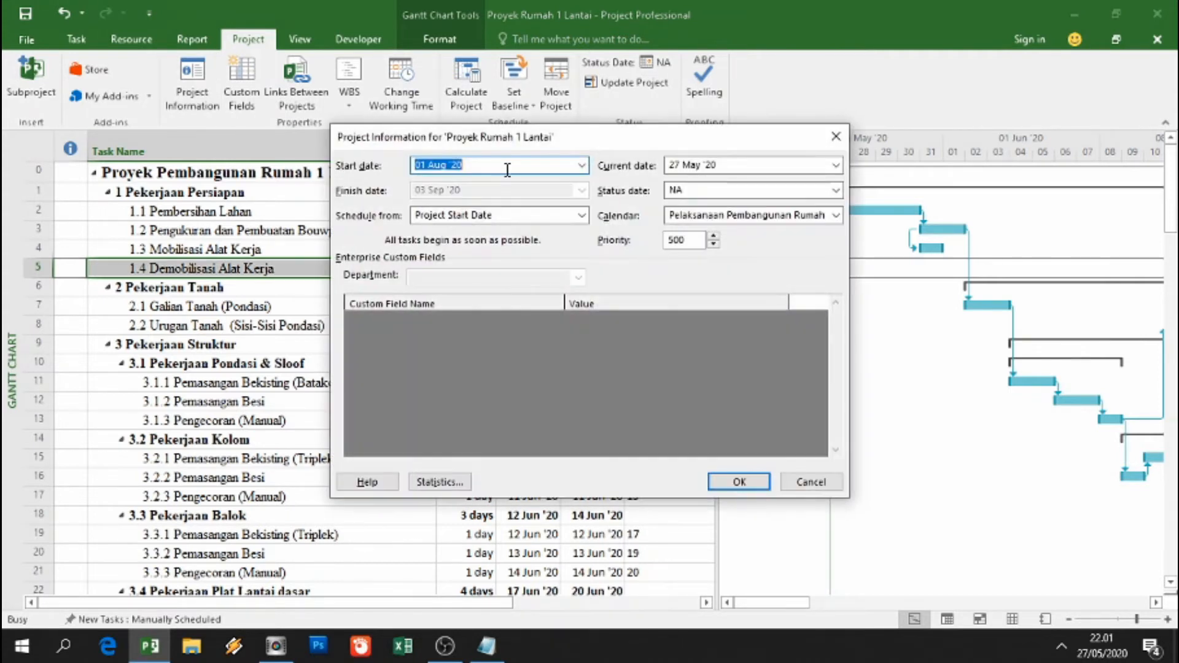
drag(577, 146, 982, 156)
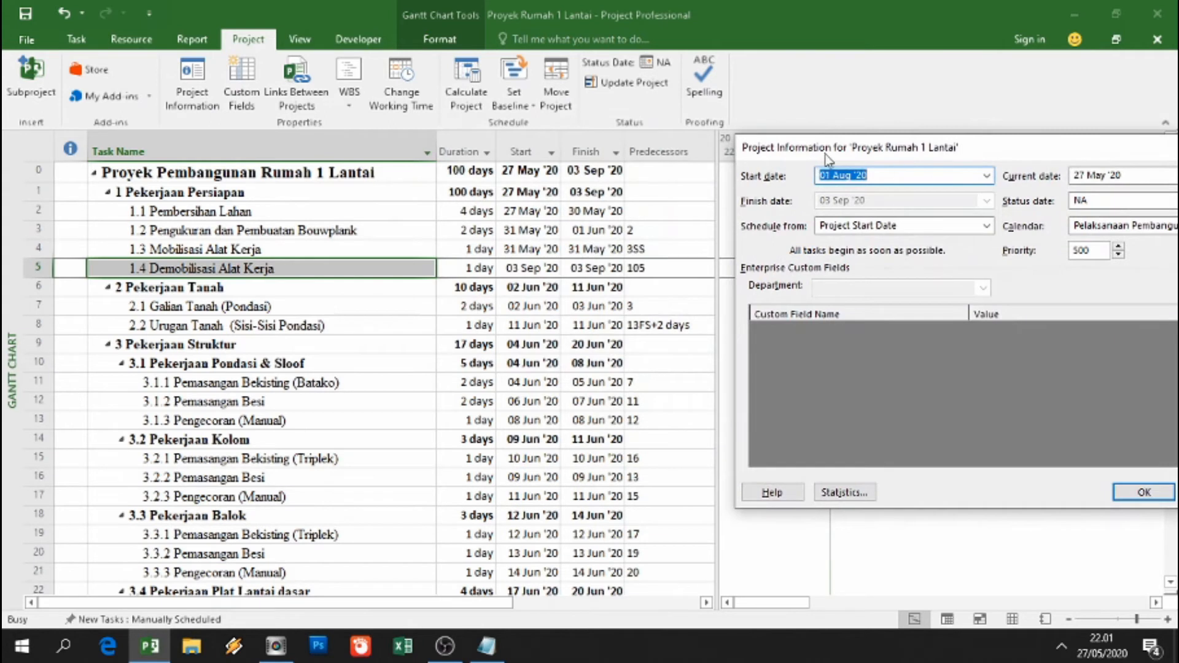
click(1145, 485)
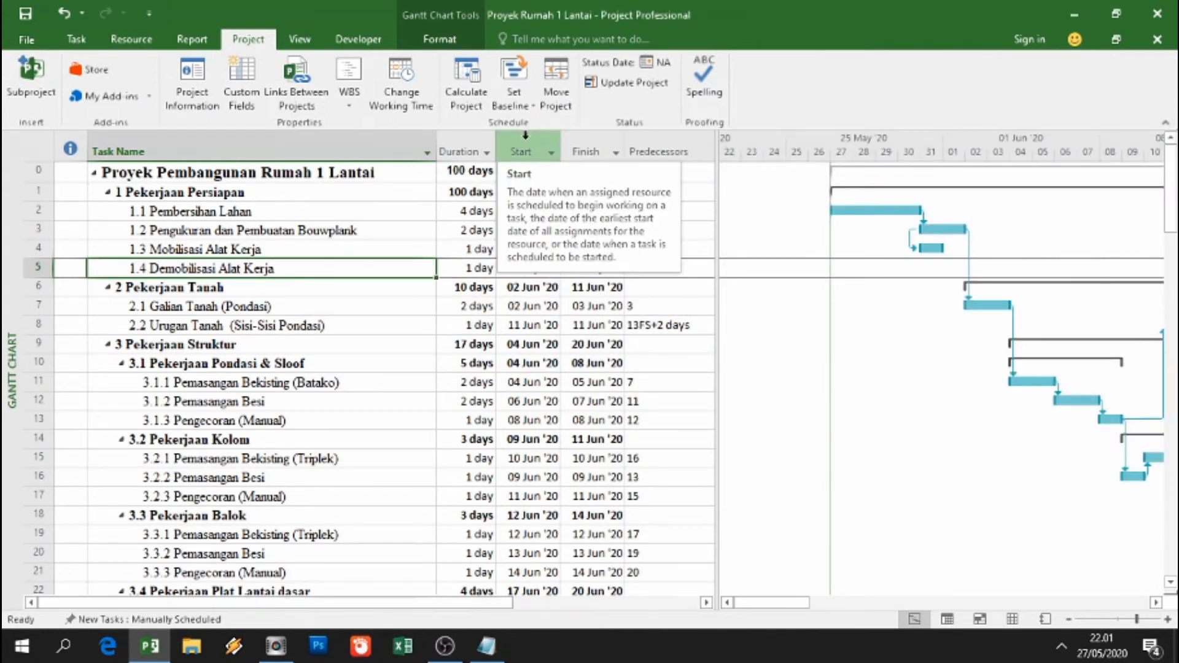
- Check the scheduling mode of the first tasks and switch all tasks in the table to Auto Schedule
click(76, 39)
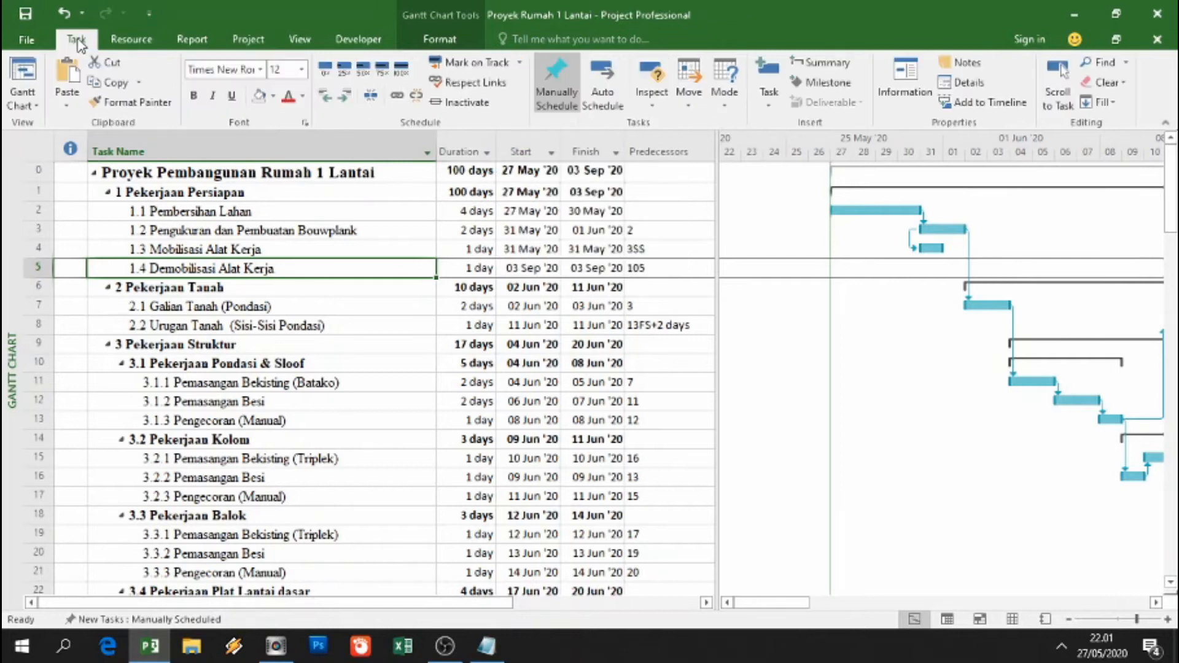
click(530, 212)
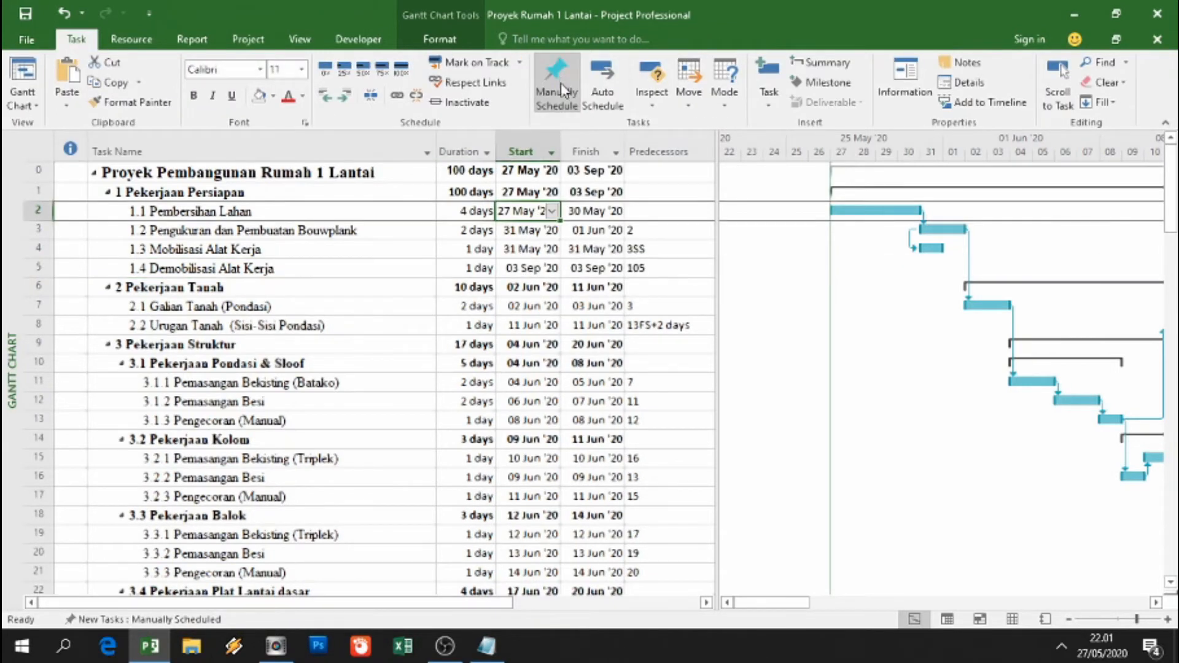
click(532, 231)
click(532, 250)
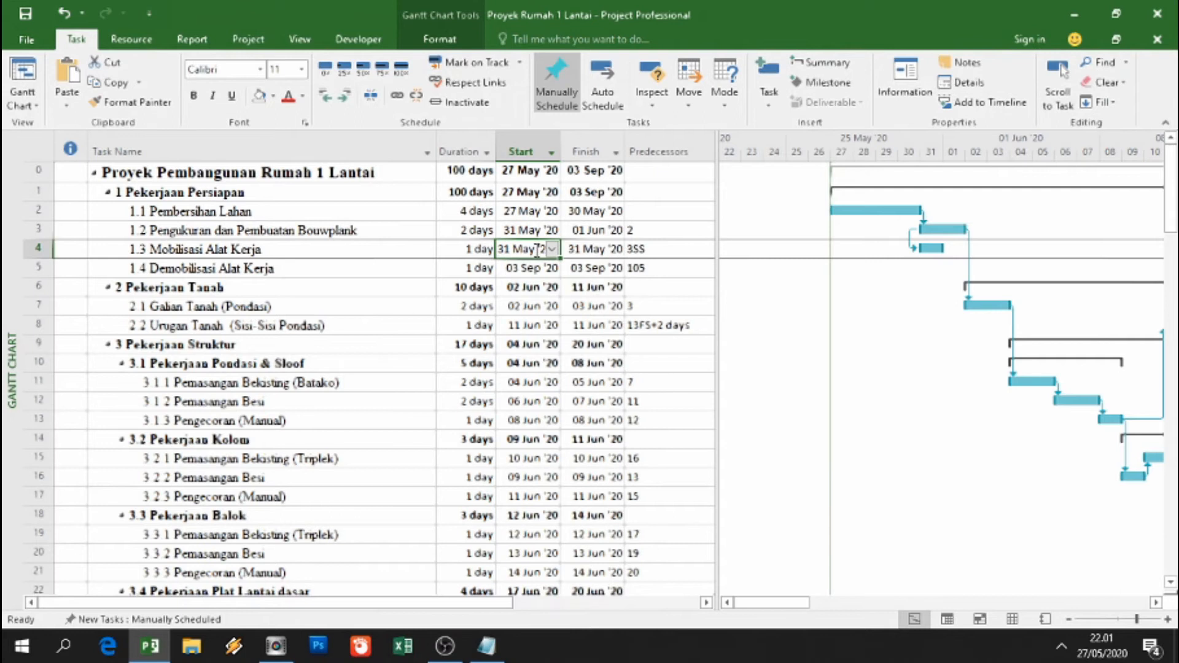
click(533, 268)
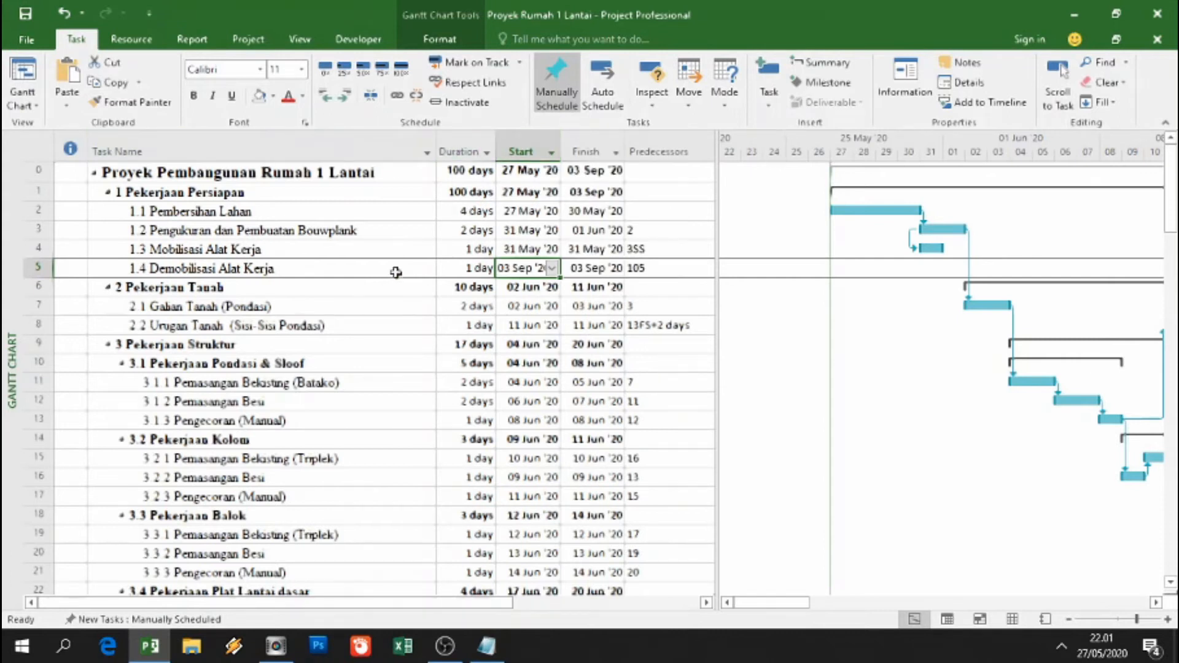
drag(526, 135, 582, 135)
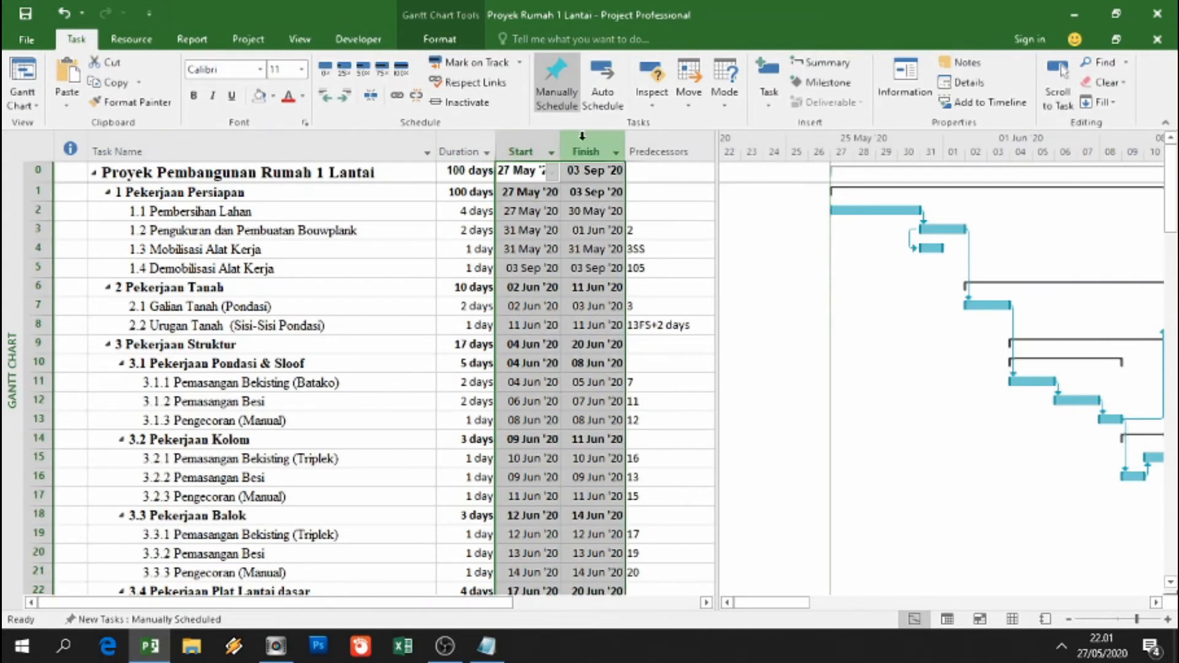
click(600, 92)
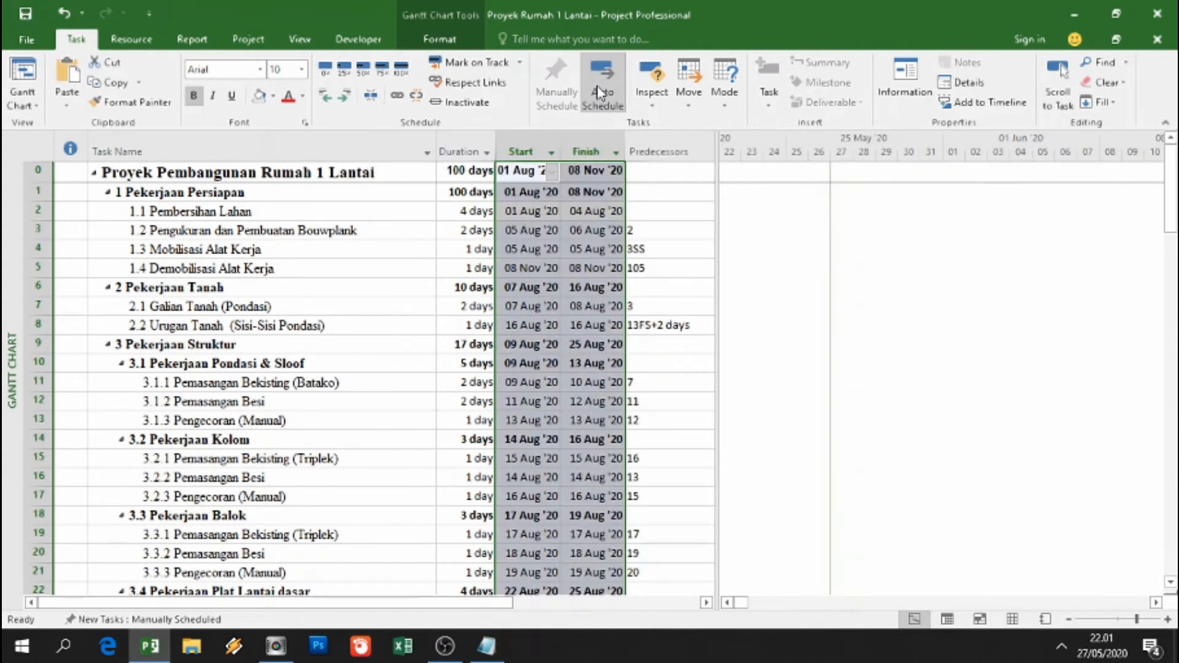
click(579, 249)
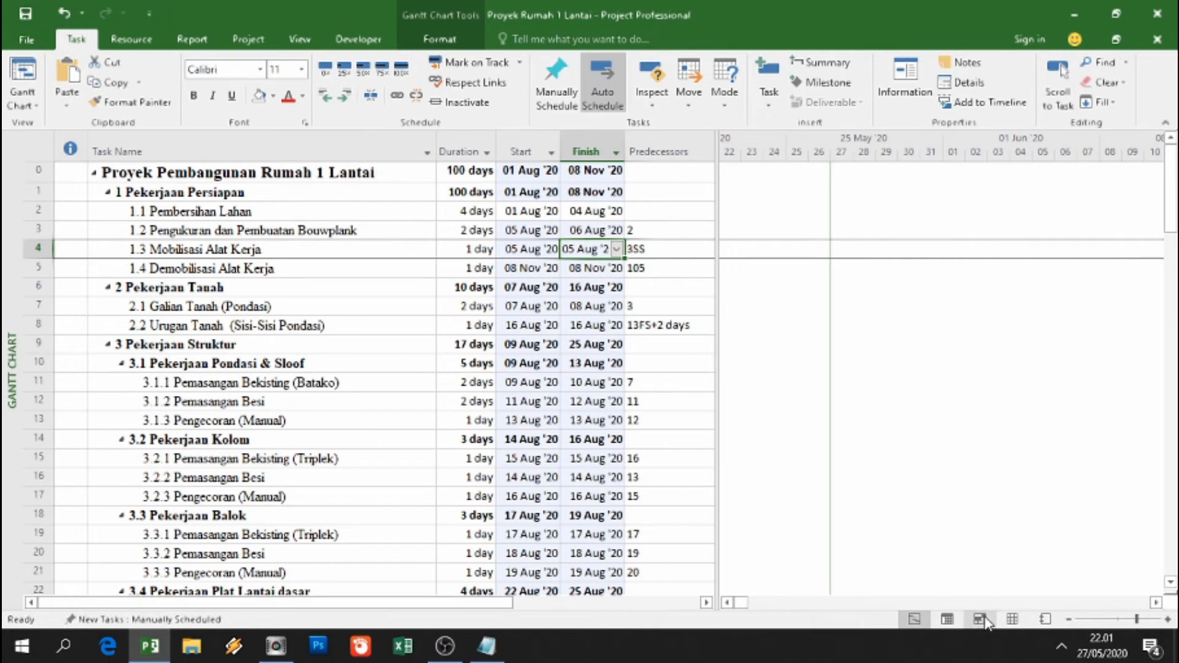
- Set the project's start date to 27 May '20 in the project information
drag(740, 604, 763, 604)
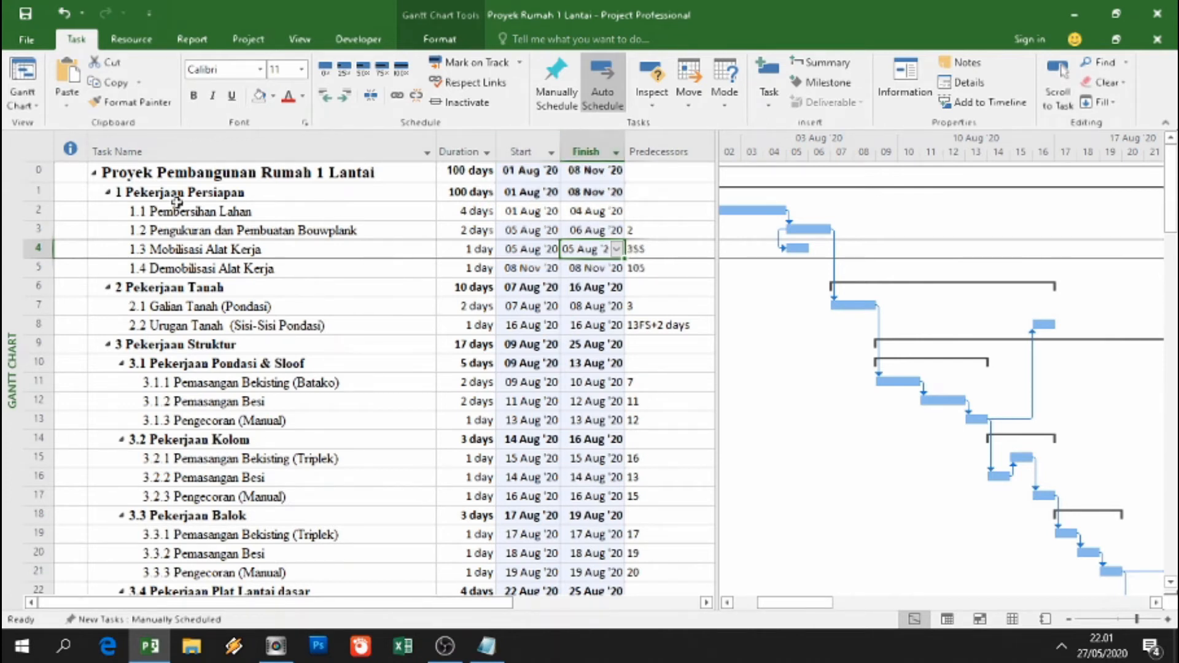
click(242, 45)
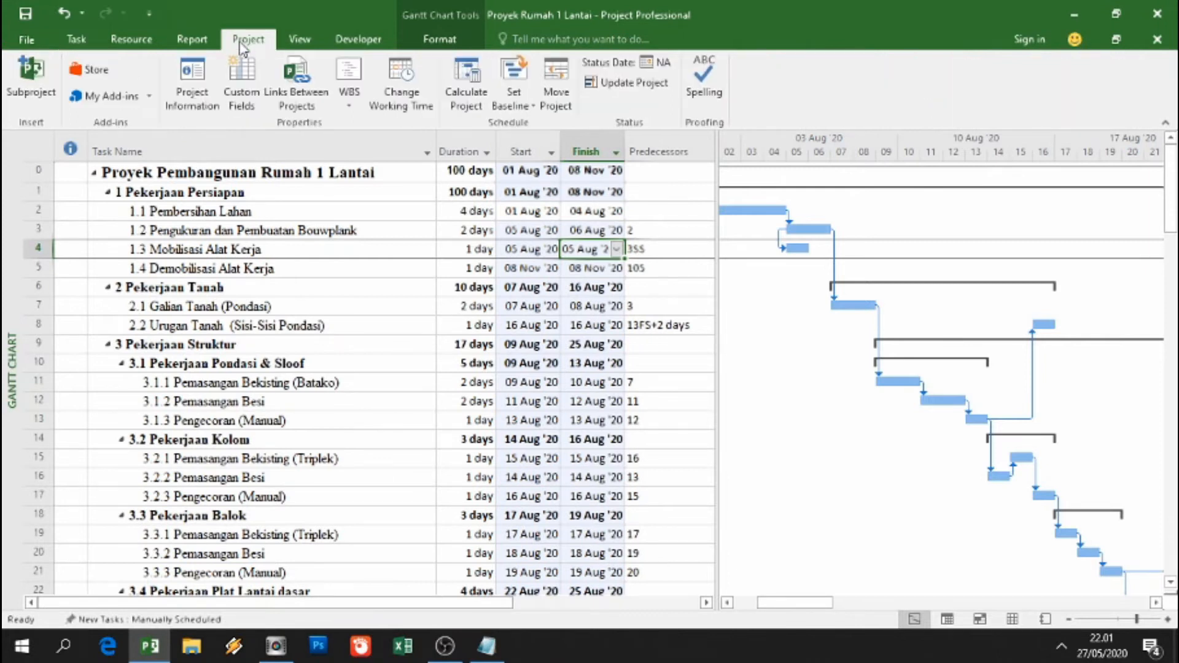
click(195, 93)
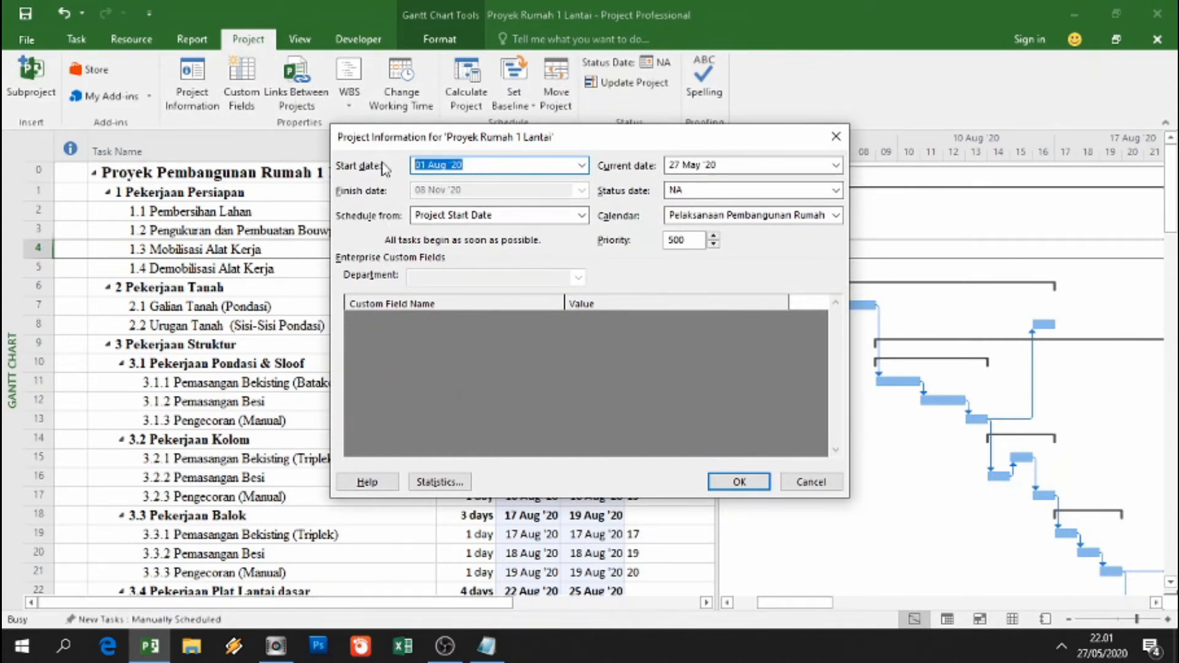
text(27)
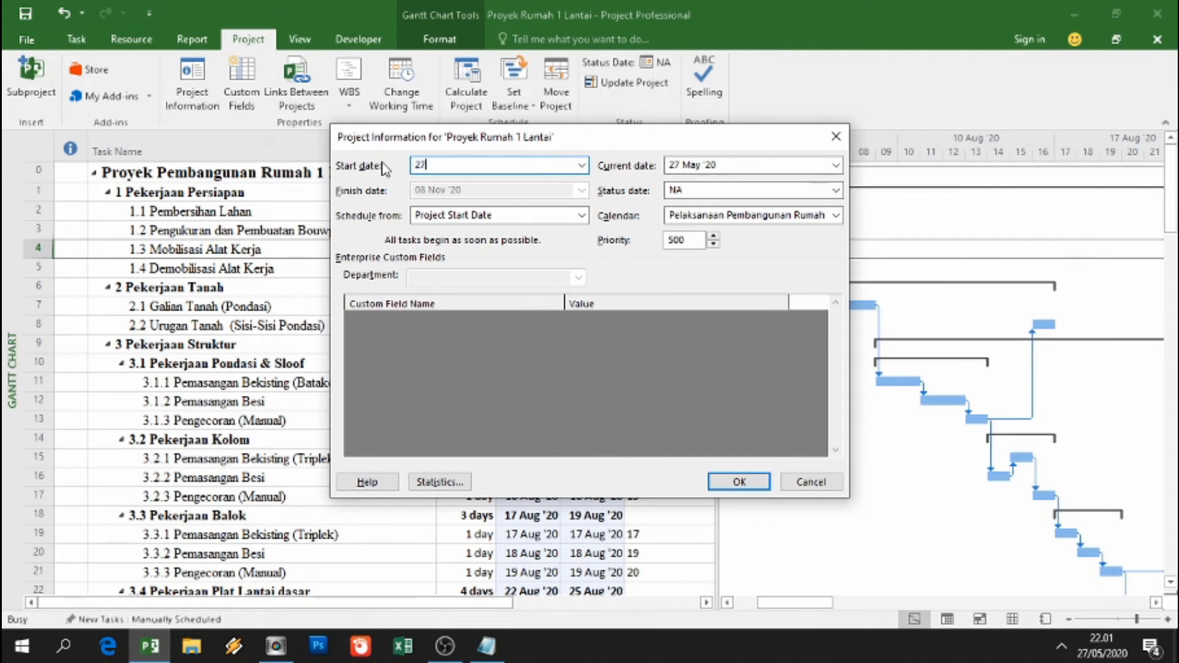
click(581, 164)
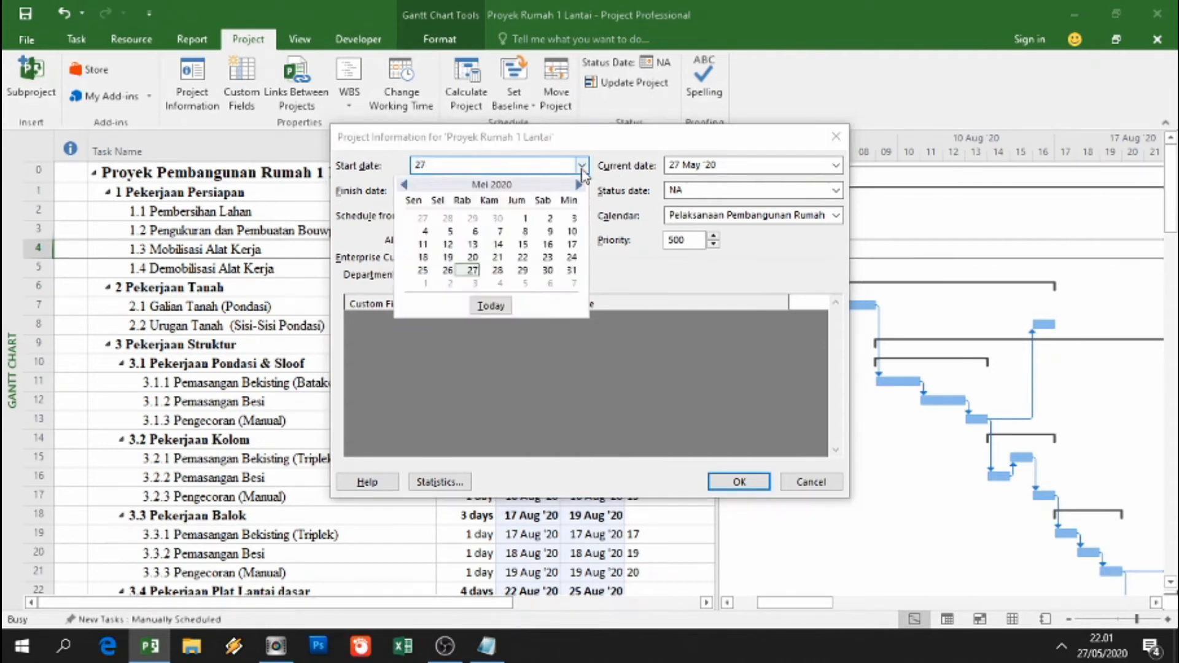
click(473, 270)
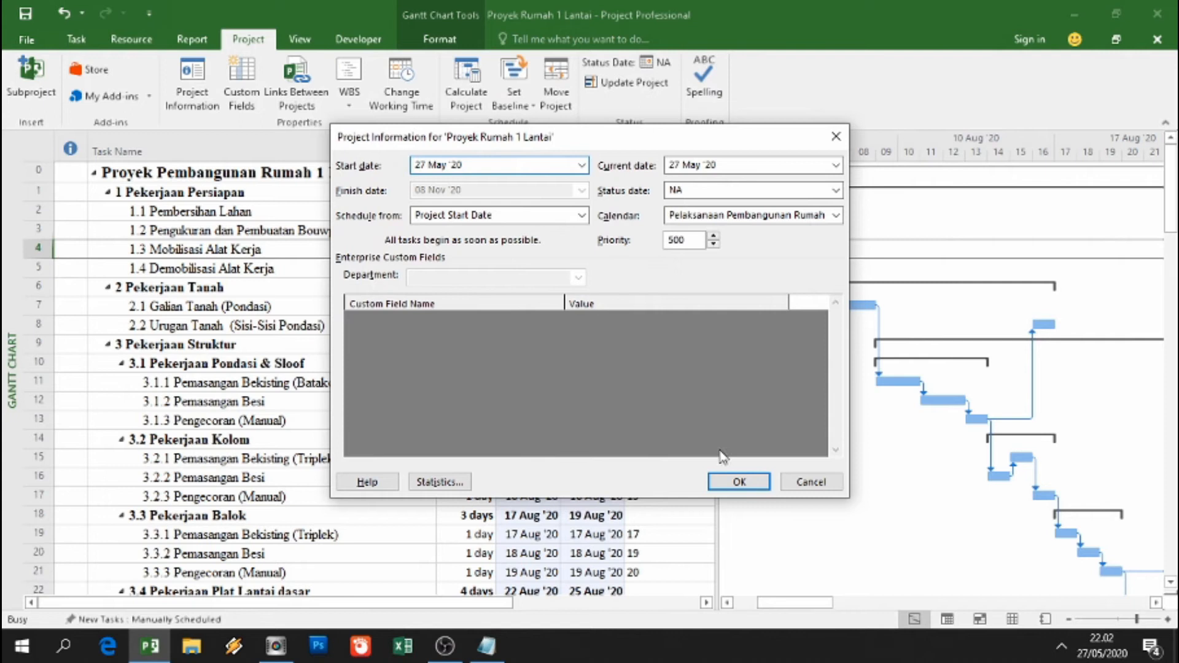
click(734, 485)
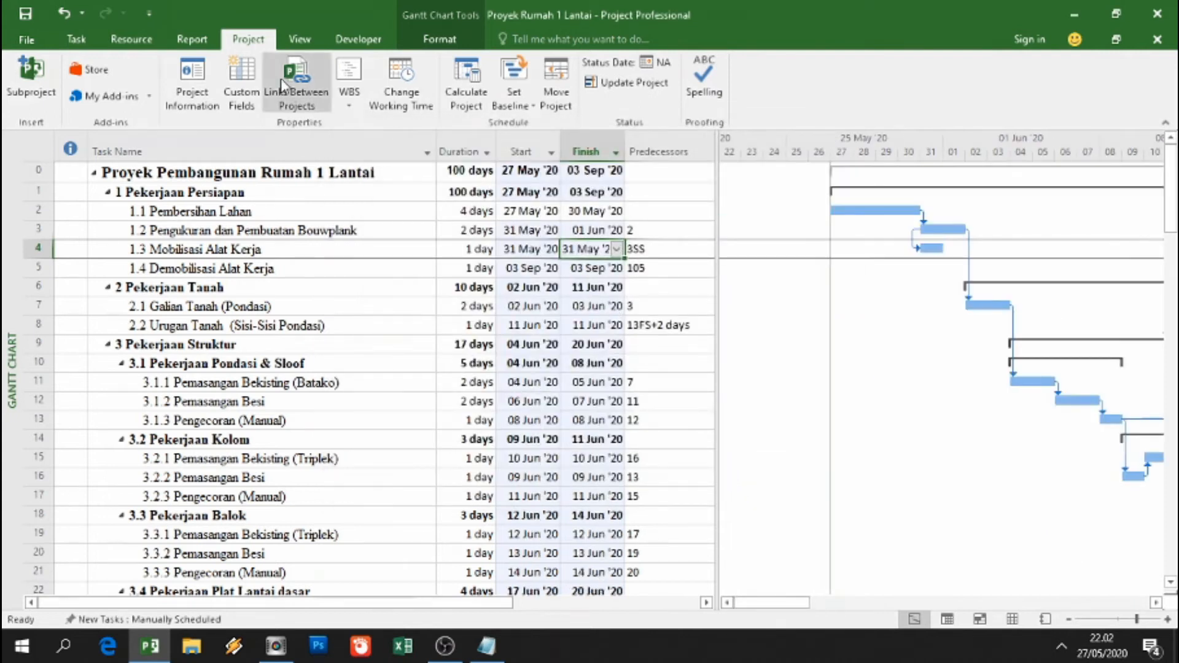
- Switch the project to schedule from Project Finish Date and look up the planned finish in the Notepad notes
click(179, 104)
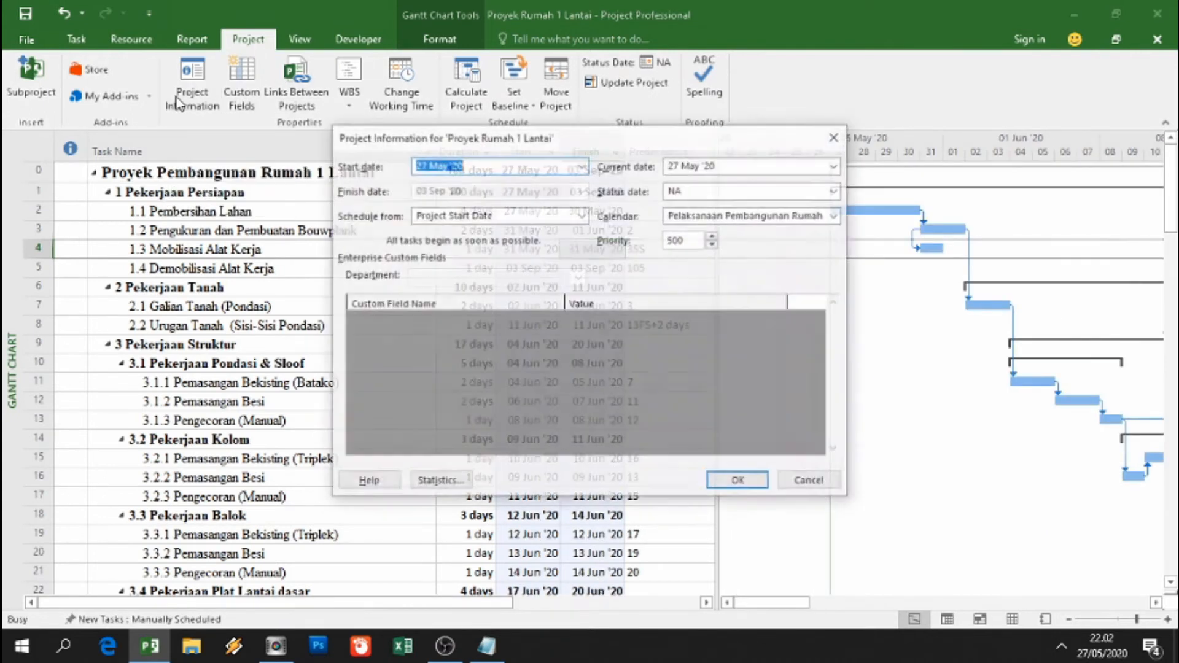
click(532, 218)
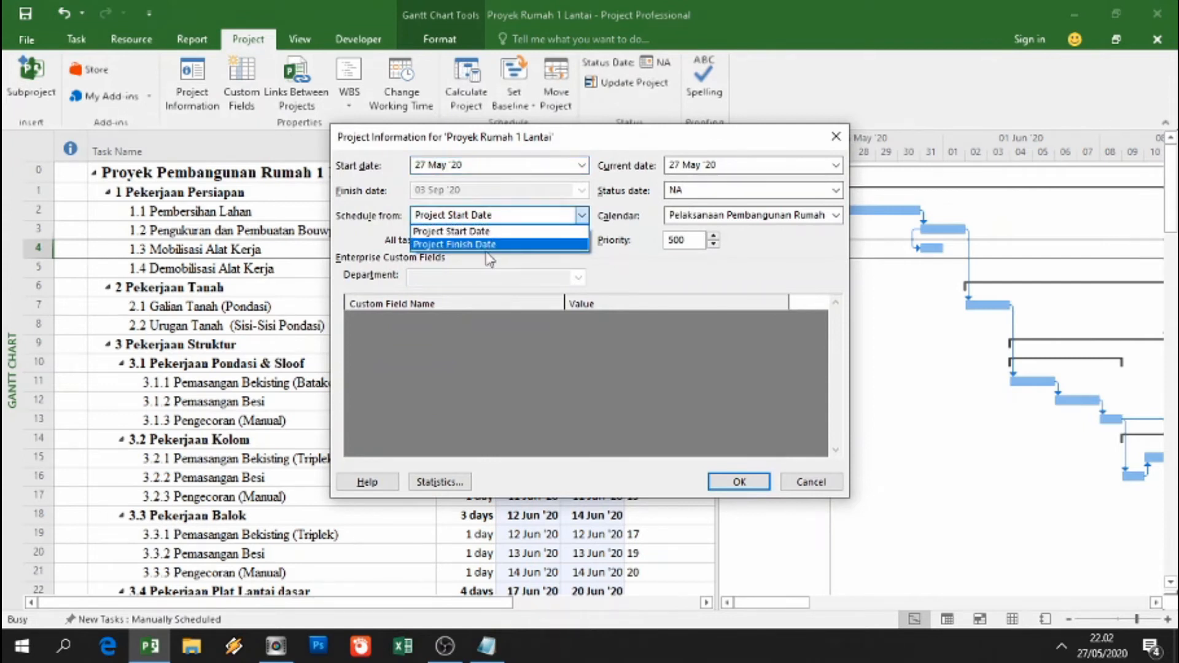
click(491, 245)
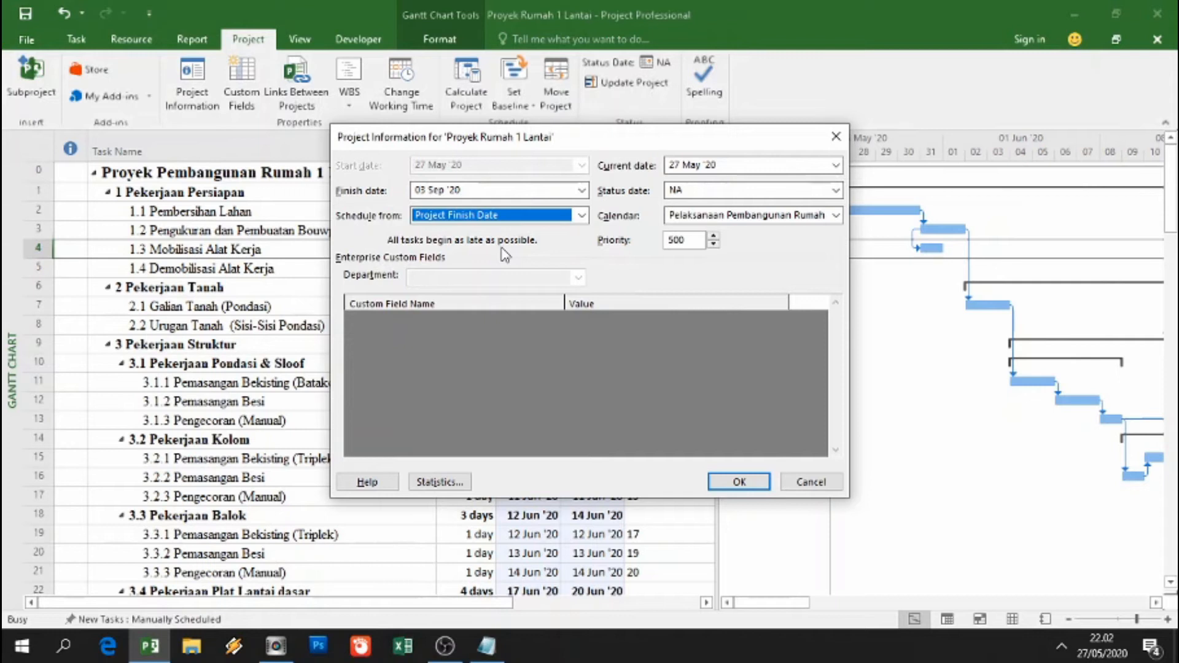
click(486, 646)
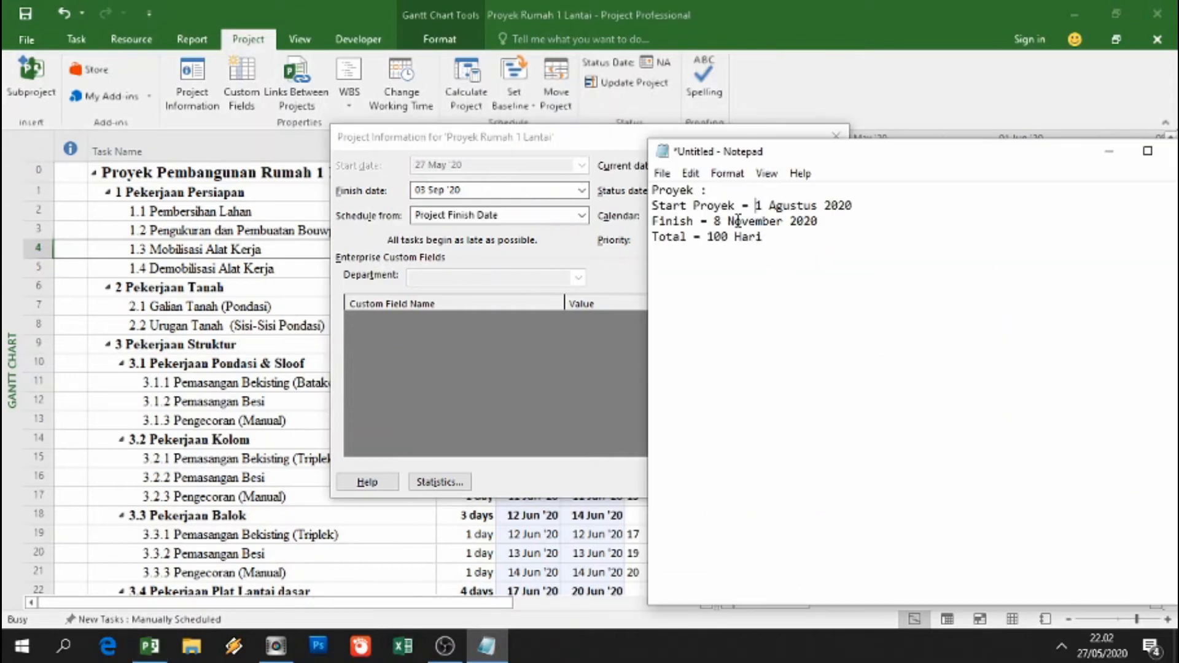
click(549, 251)
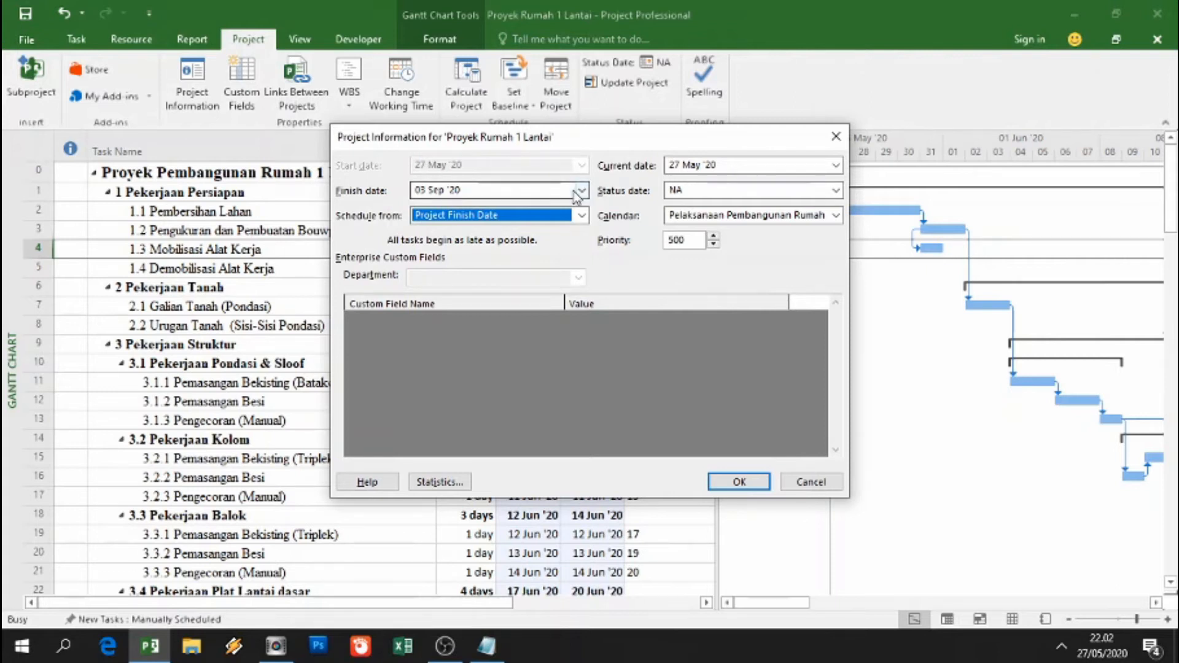
click(498, 641)
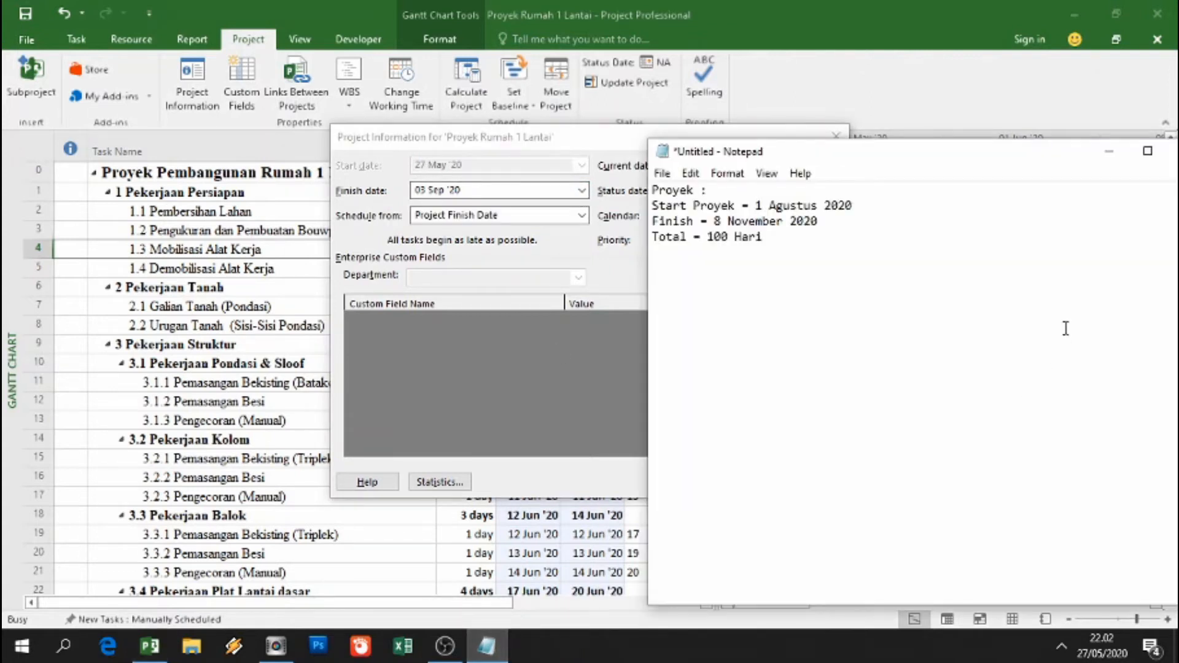
click(1112, 152)
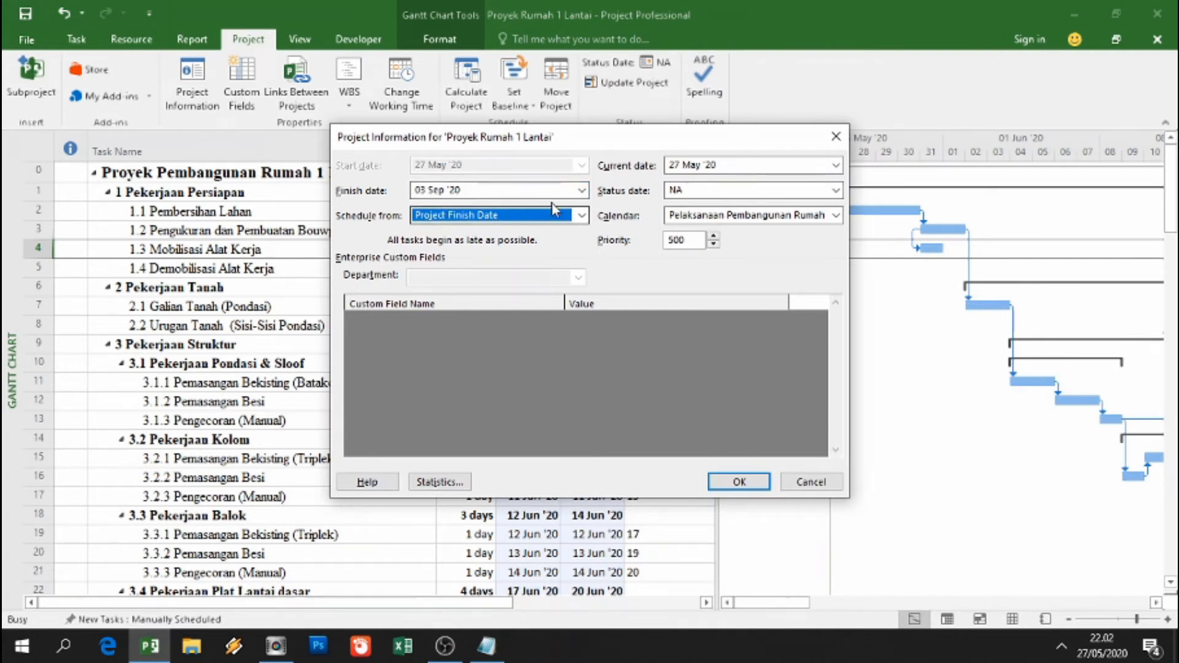
- Set the project's finish date to 08 Nov '20 and apply the project information
click(582, 191)
click(579, 210)
click(579, 210)
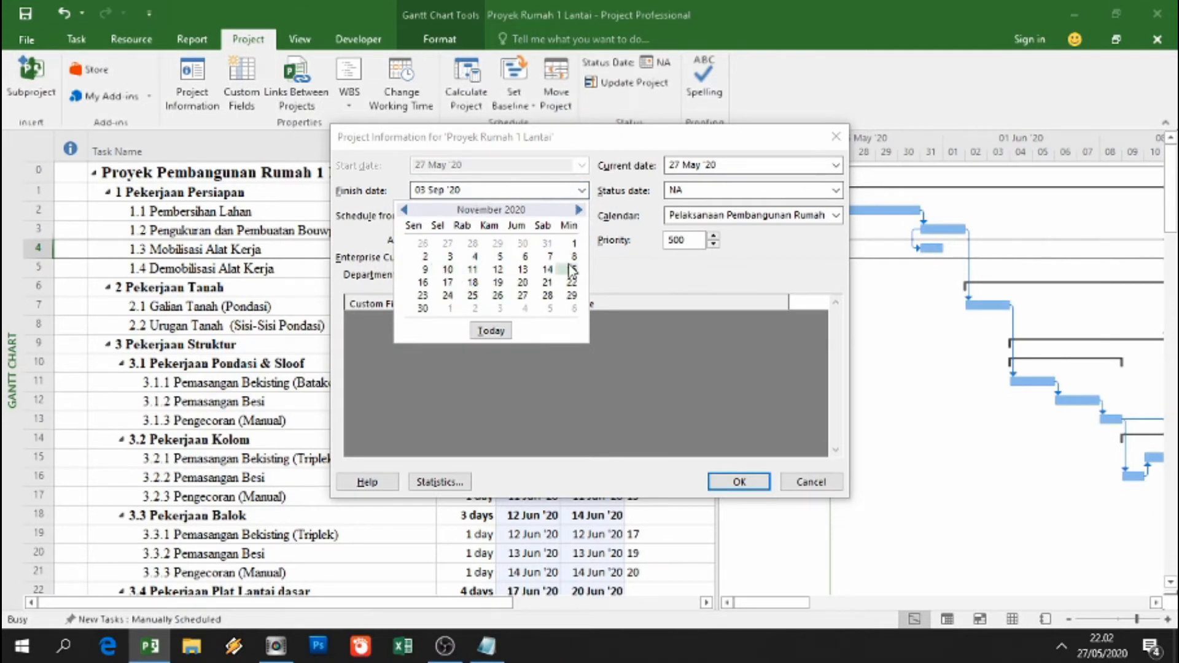
key(Escape)
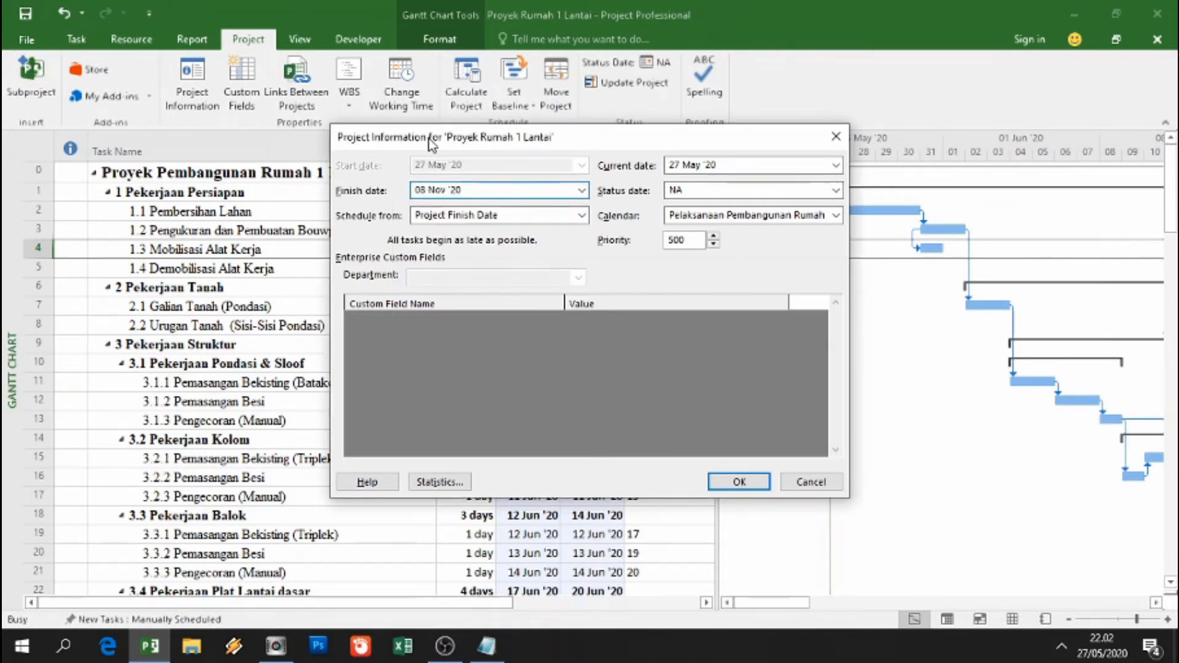
click(740, 482)
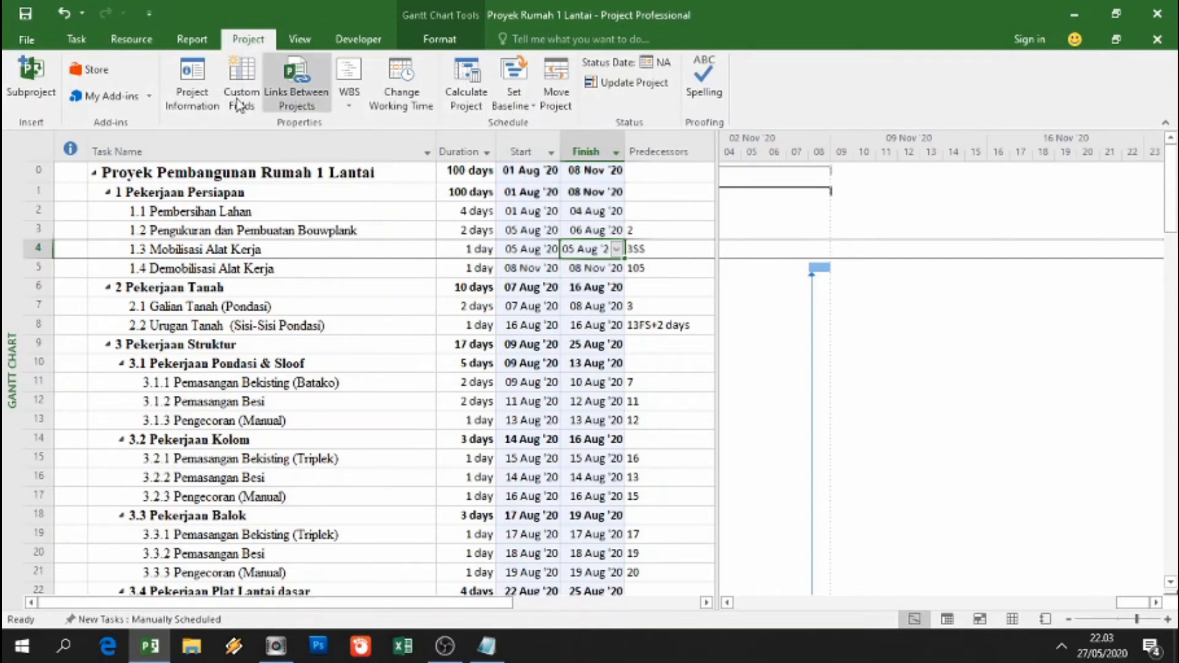
- Compare the start and finish dates in the project information with those in the task table
click(195, 89)
drag(611, 147, 977, 173)
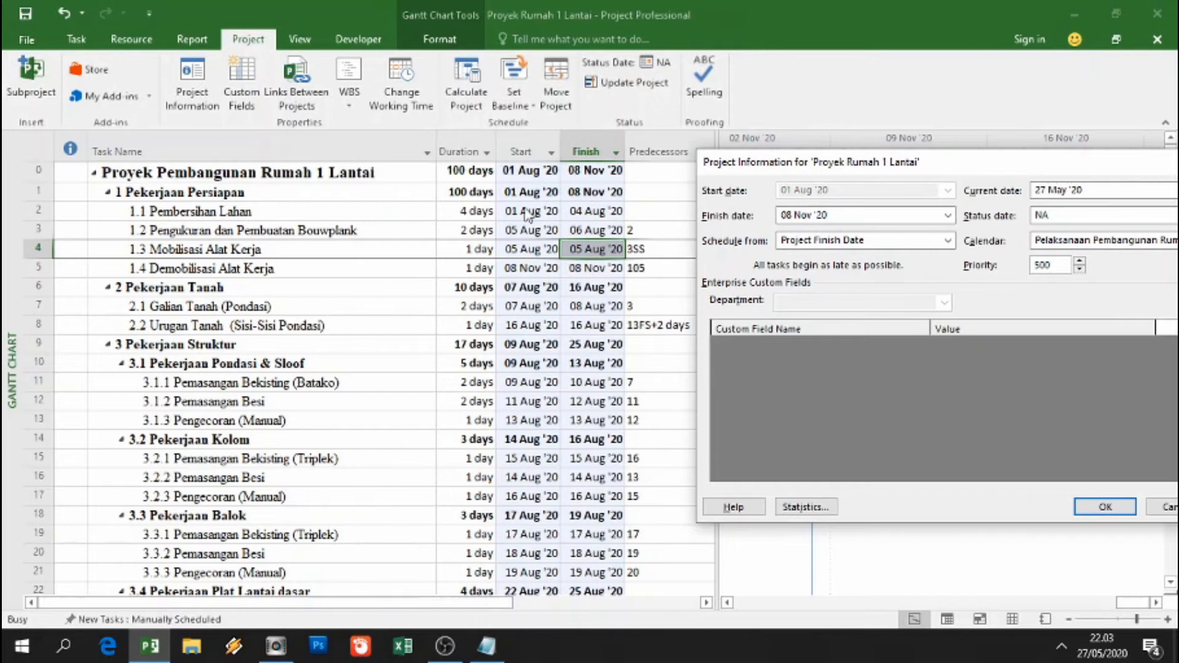
click(1106, 508)
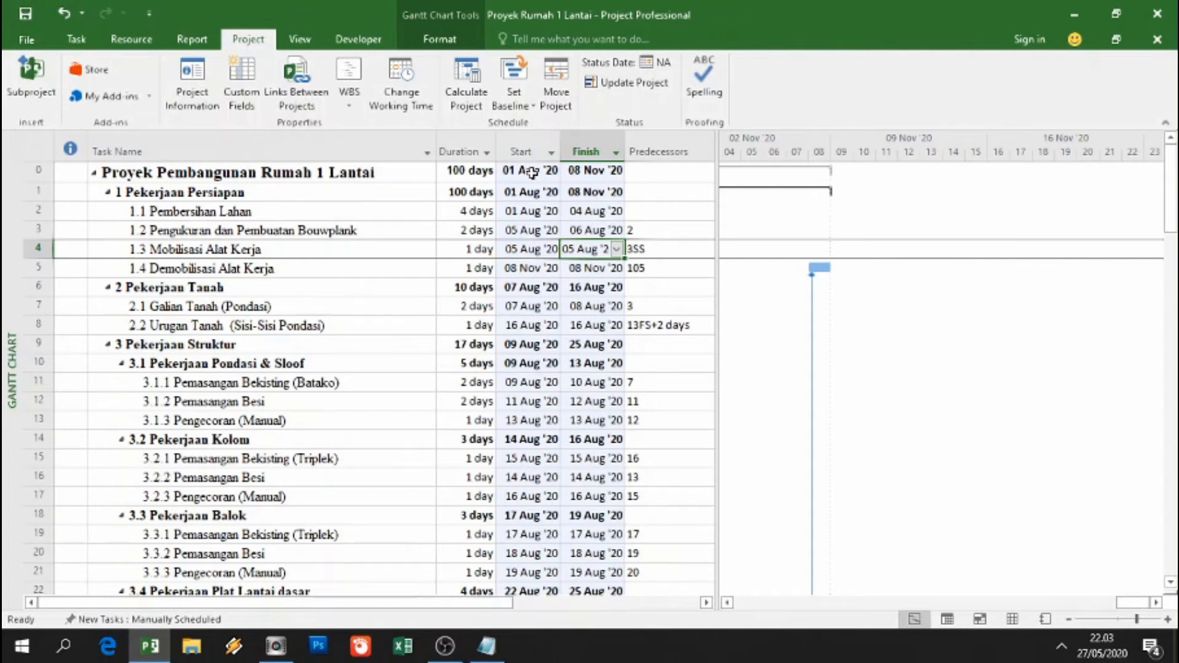
- Set the duration of task 1.1 Pembersihan Lahan to 10 days
click(468, 212)
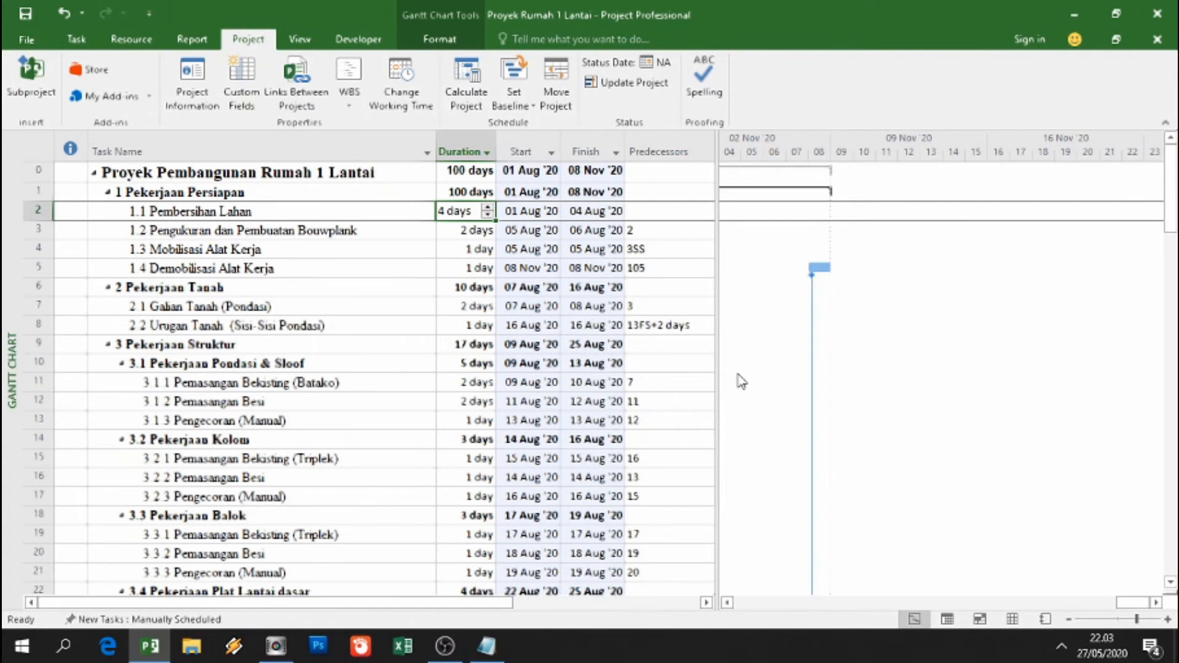
text(10)
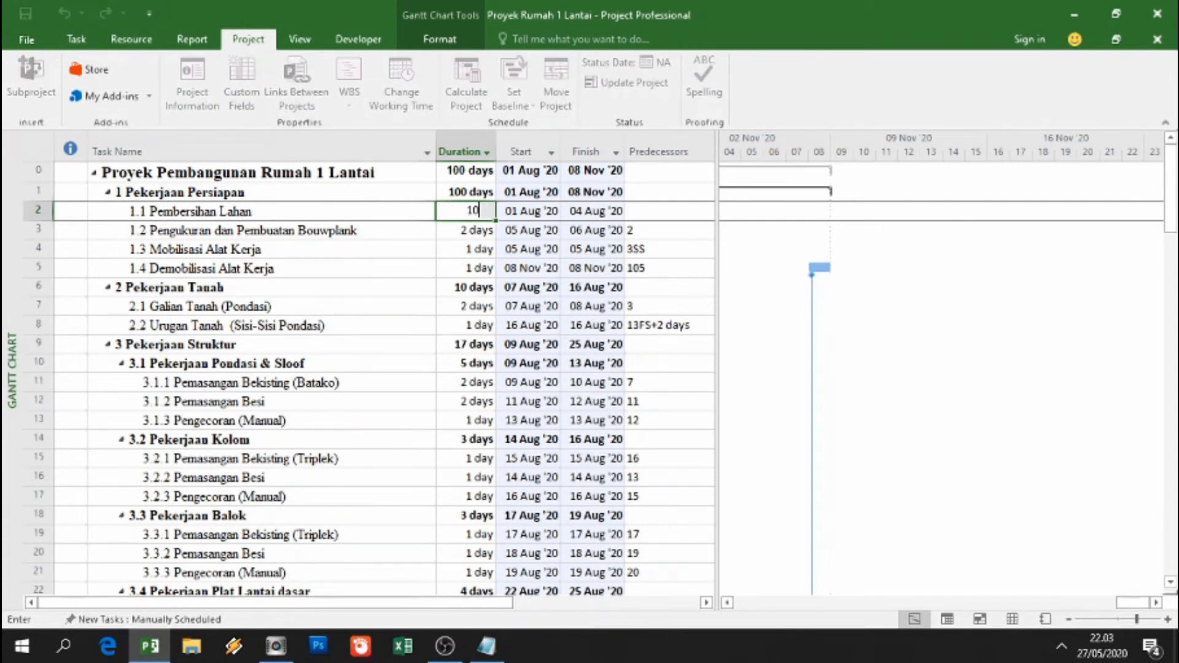
key(Escape)
text(10)
key(Return)
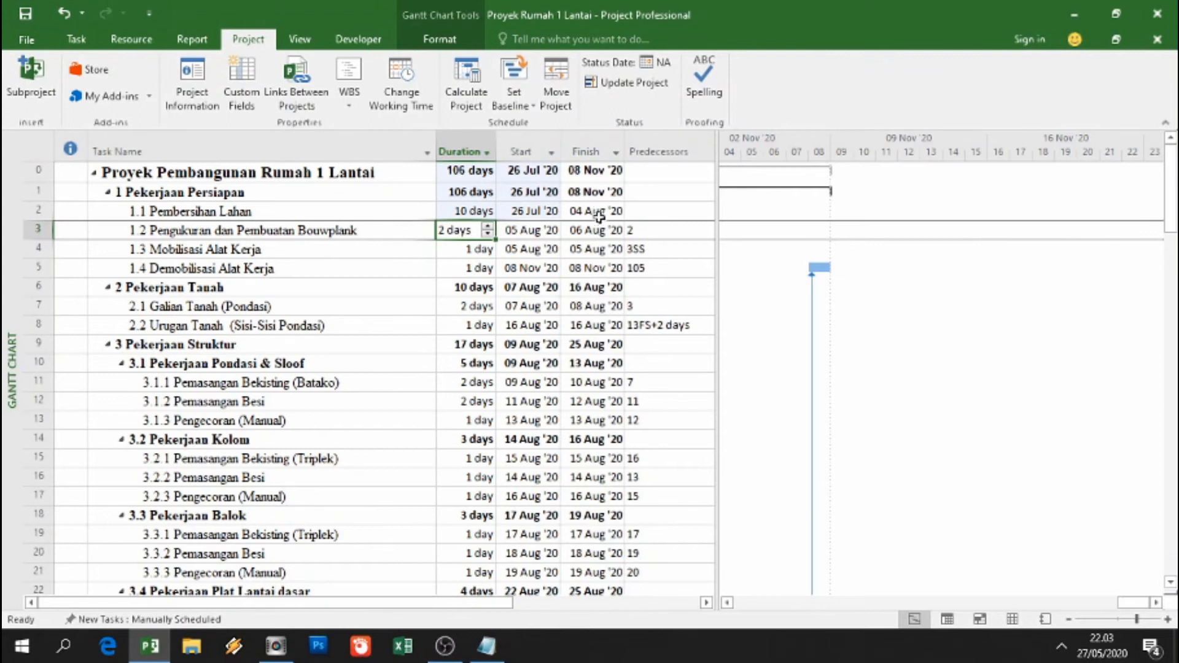
- Switch the project to schedule from Project Start Date and set the start date to 01 Aug '20
click(211, 87)
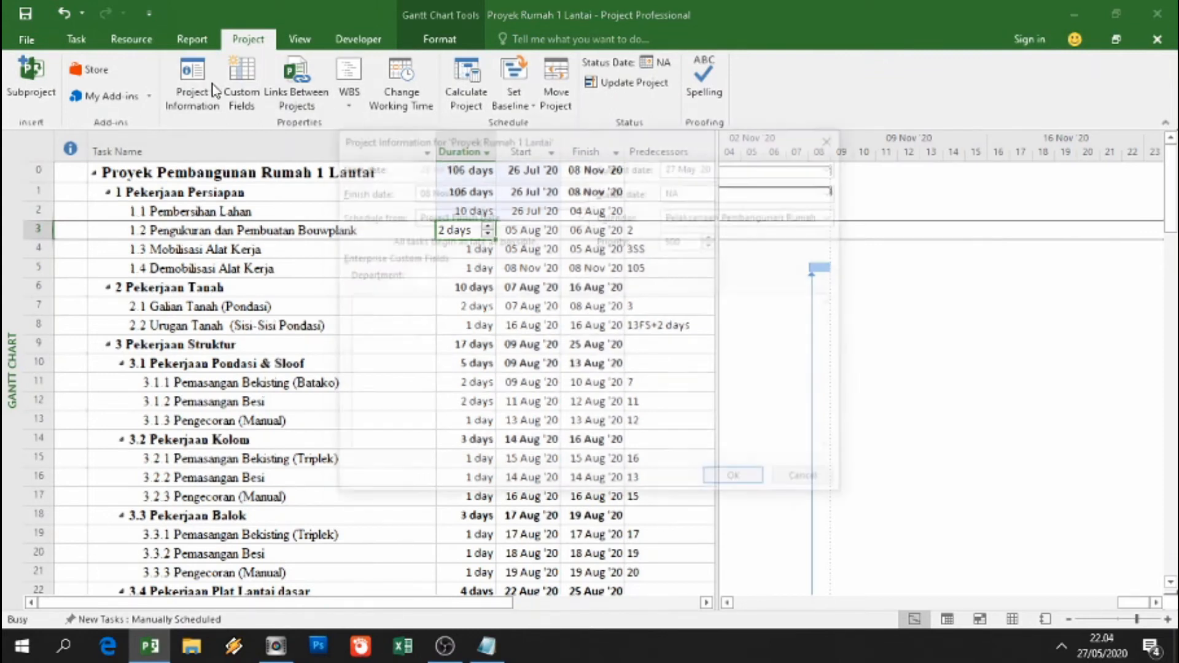
drag(632, 139, 1016, 218)
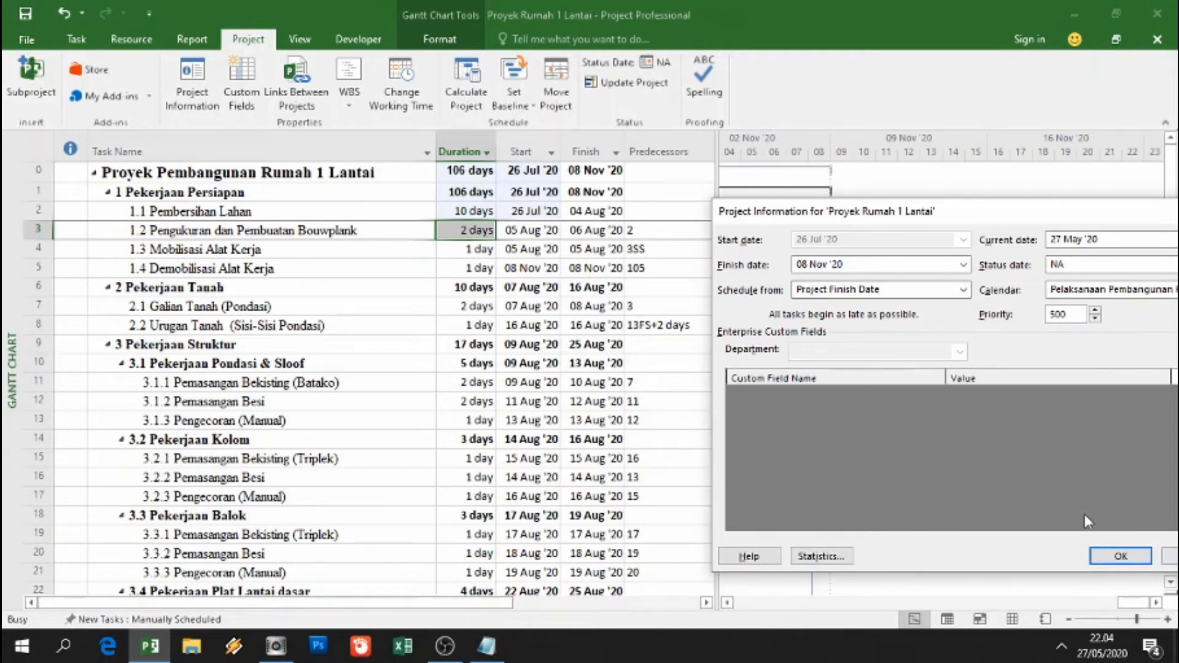
drag(1069, 221, 949, 188)
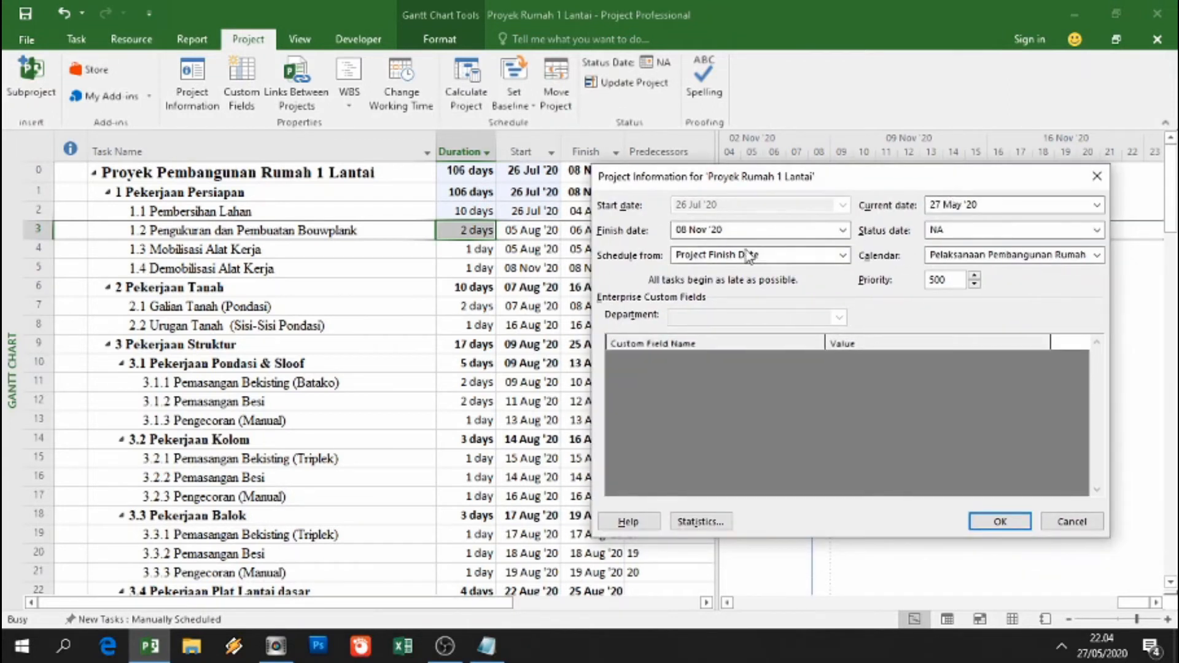
click(735, 265)
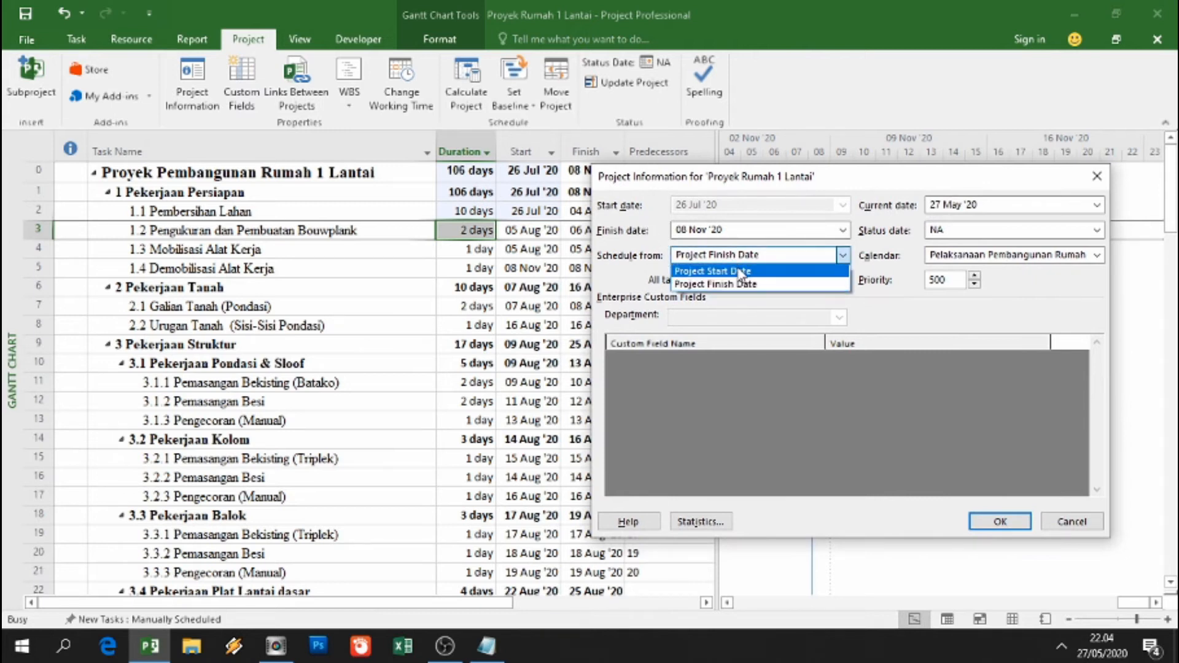
click(739, 268)
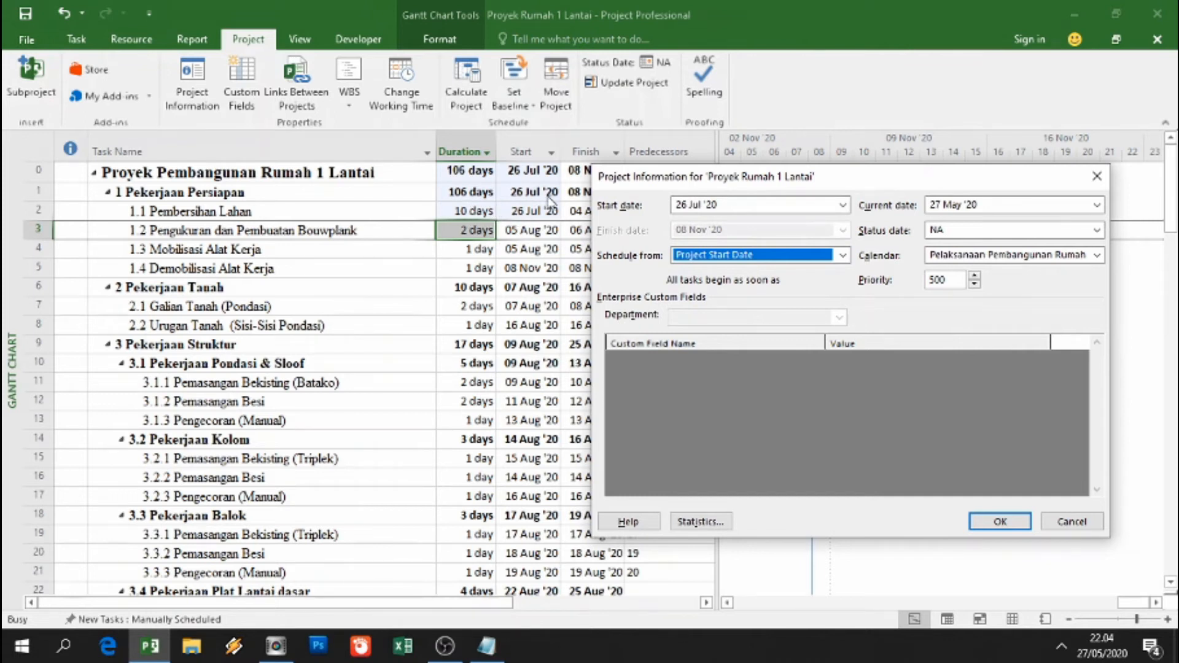
click(843, 205)
click(840, 225)
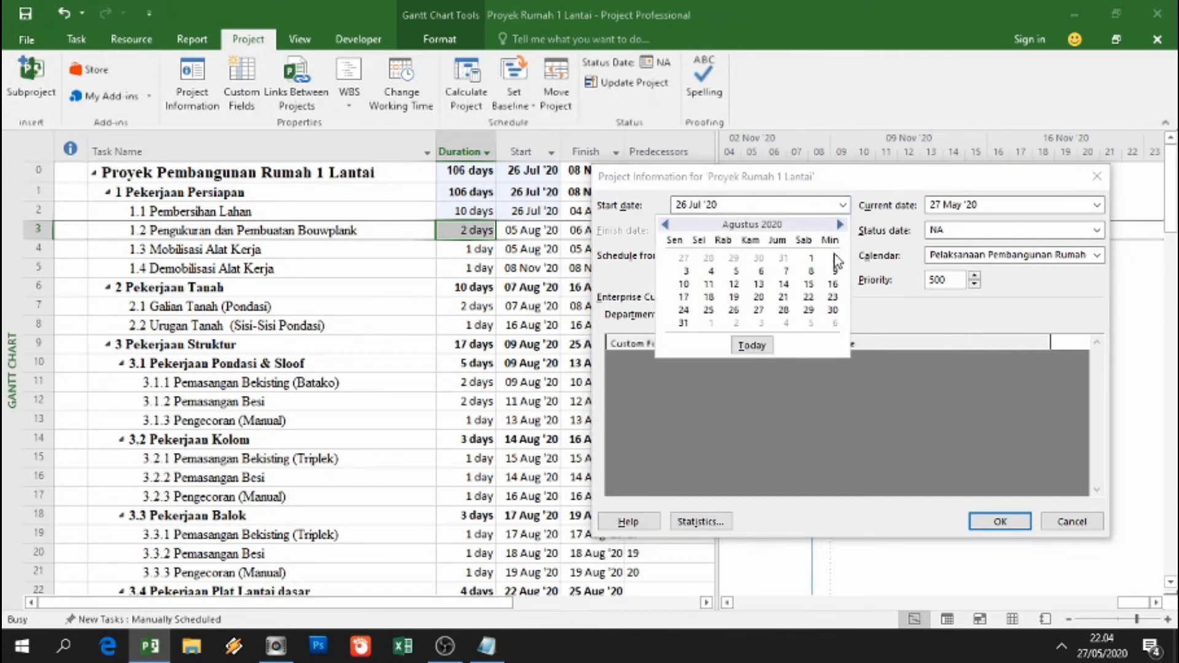
click(810, 258)
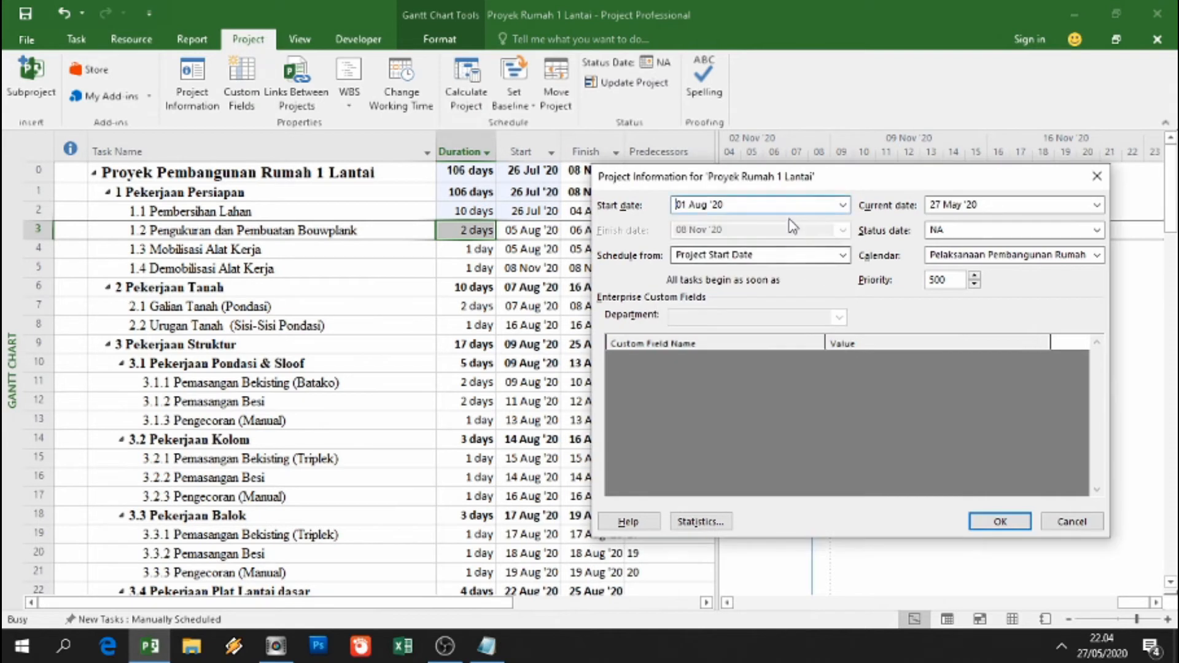
click(983, 522)
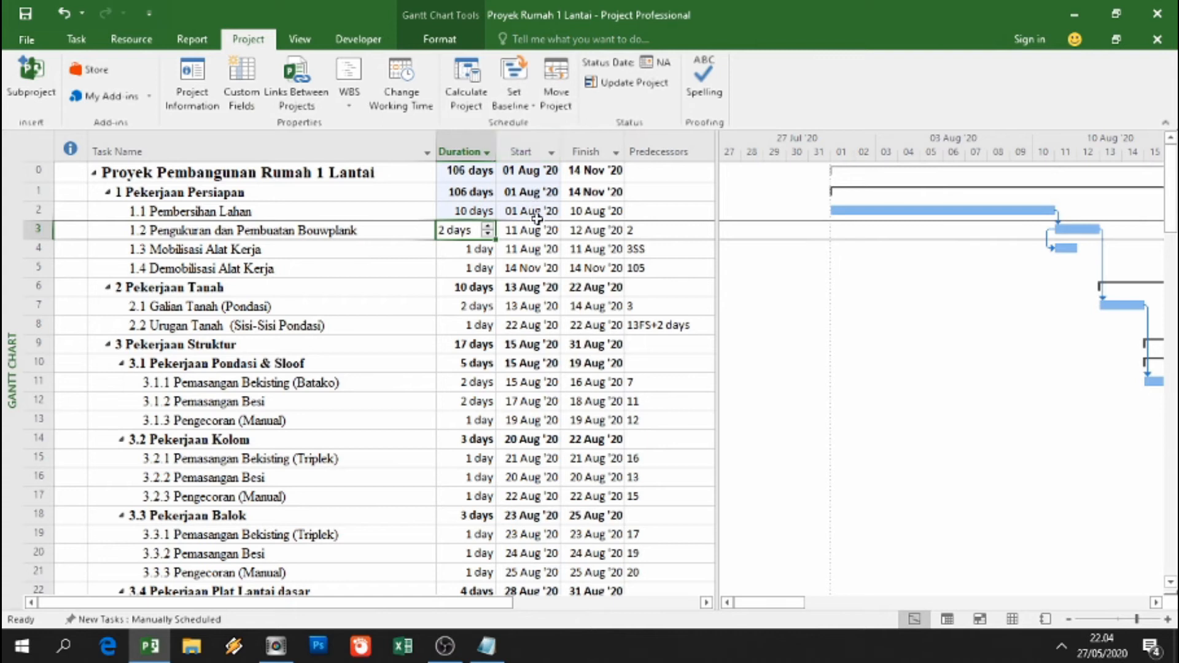
- Check the project information's dates against the task table and set task 1.2 Pengukuran dan Pembuatan Bouwplank's duration to 6 days
click(192, 89)
drag(626, 146, 1039, 183)
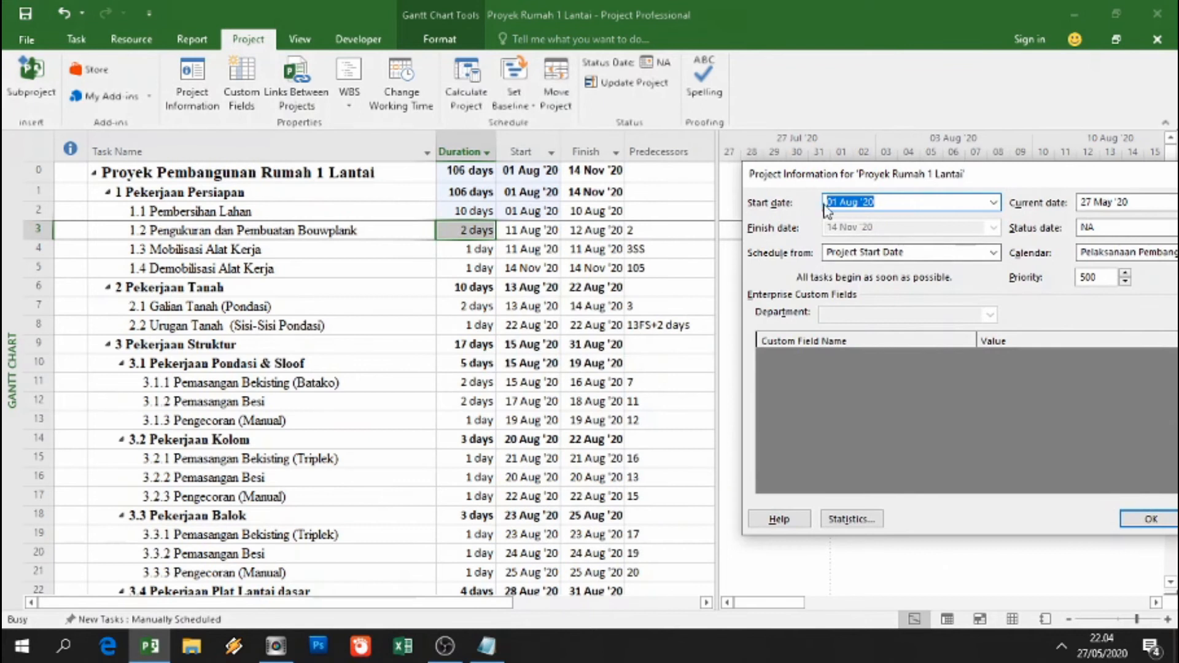
click(481, 231)
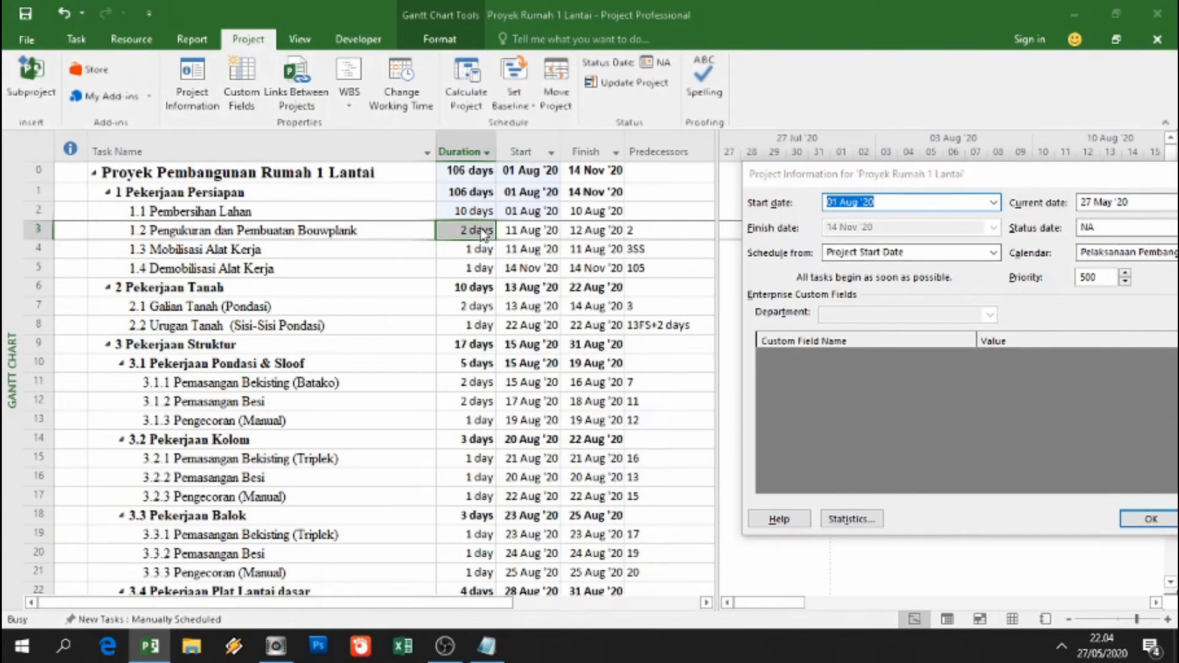
click(1158, 520)
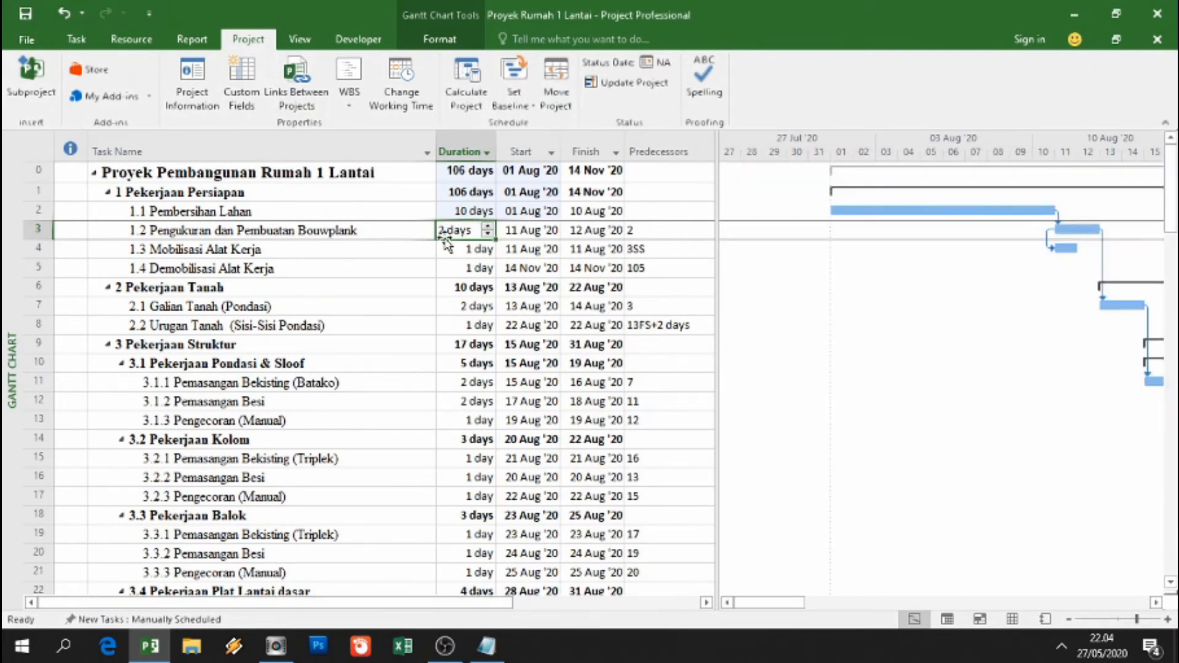
text(6)
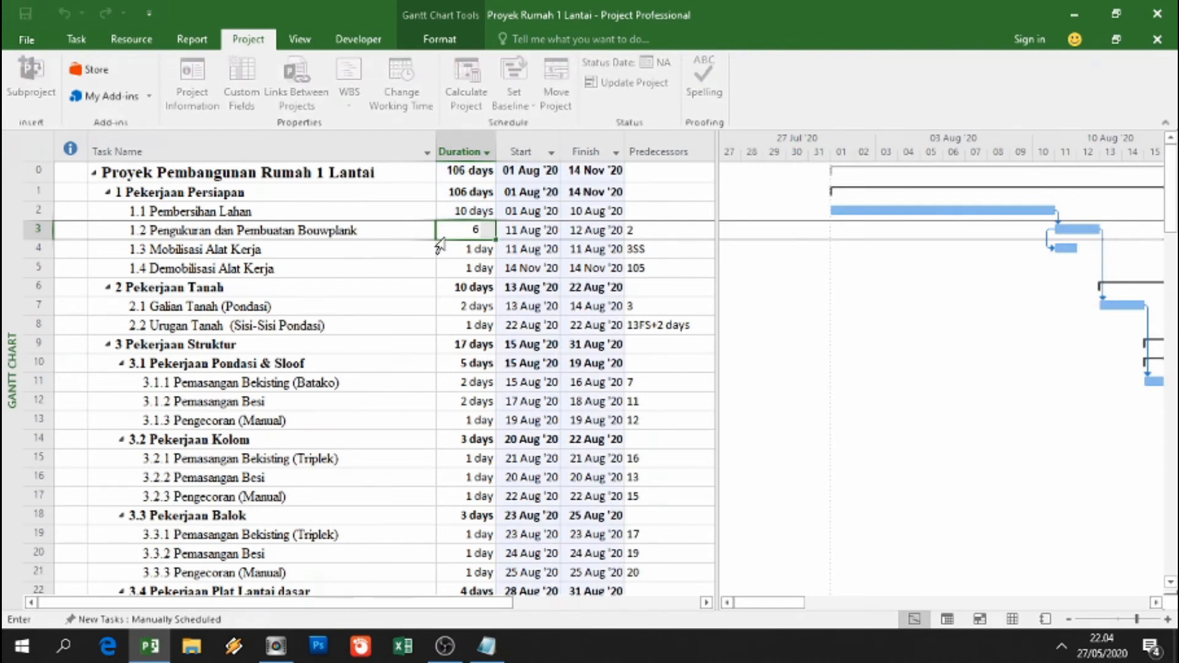
key(Return)
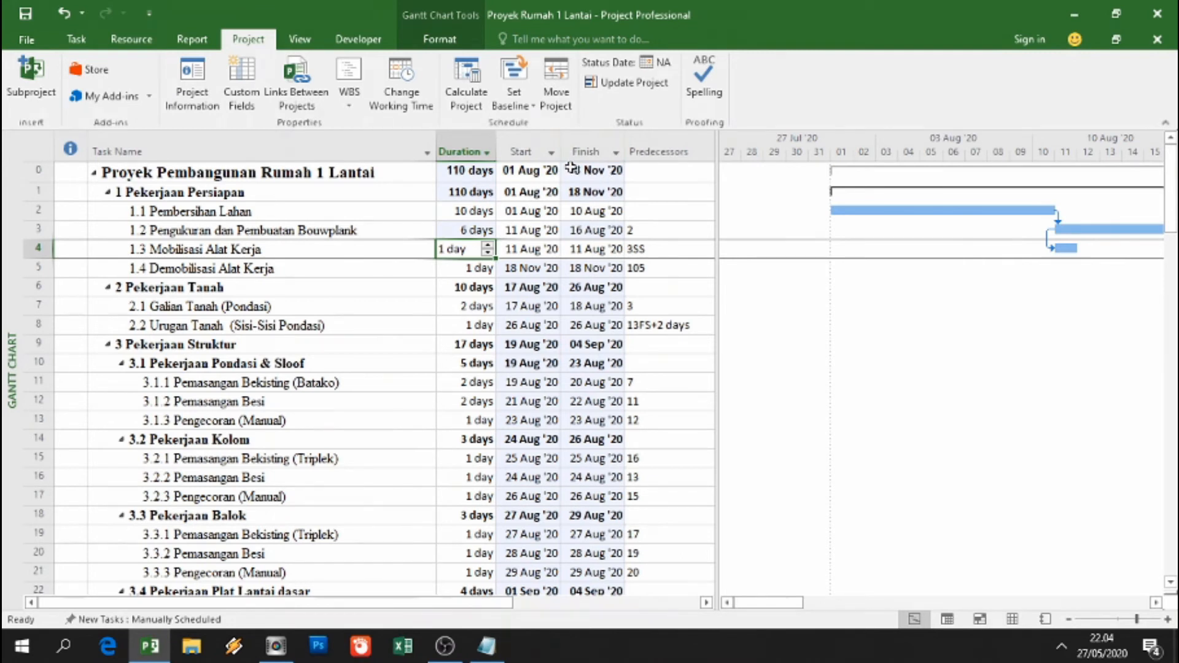
- Review the scheduling direction choices in the project information and keep scheduling from Project Start Date
click(192, 97)
drag(551, 142, 907, 168)
click(866, 243)
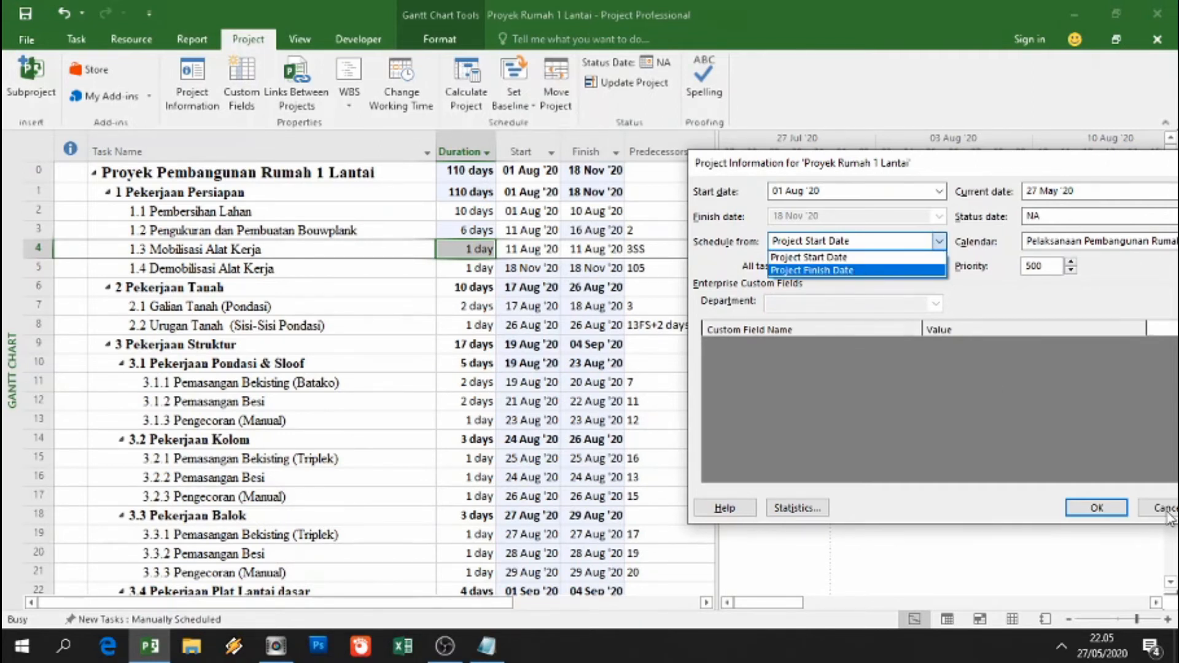
click(856, 262)
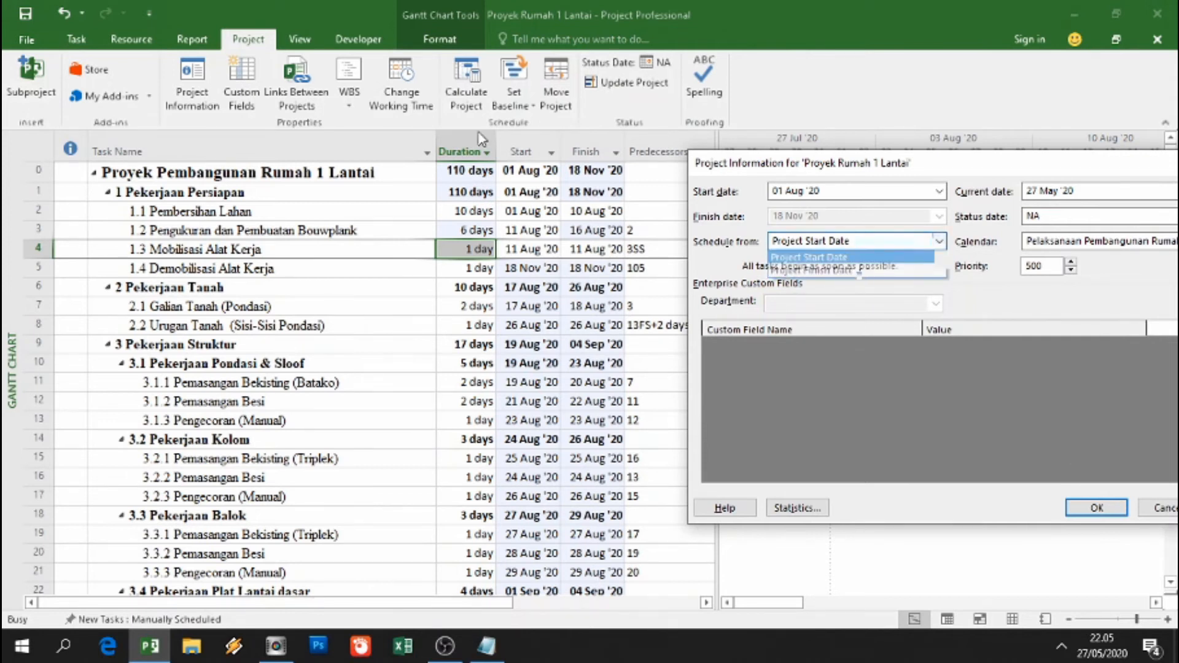
click(1104, 513)
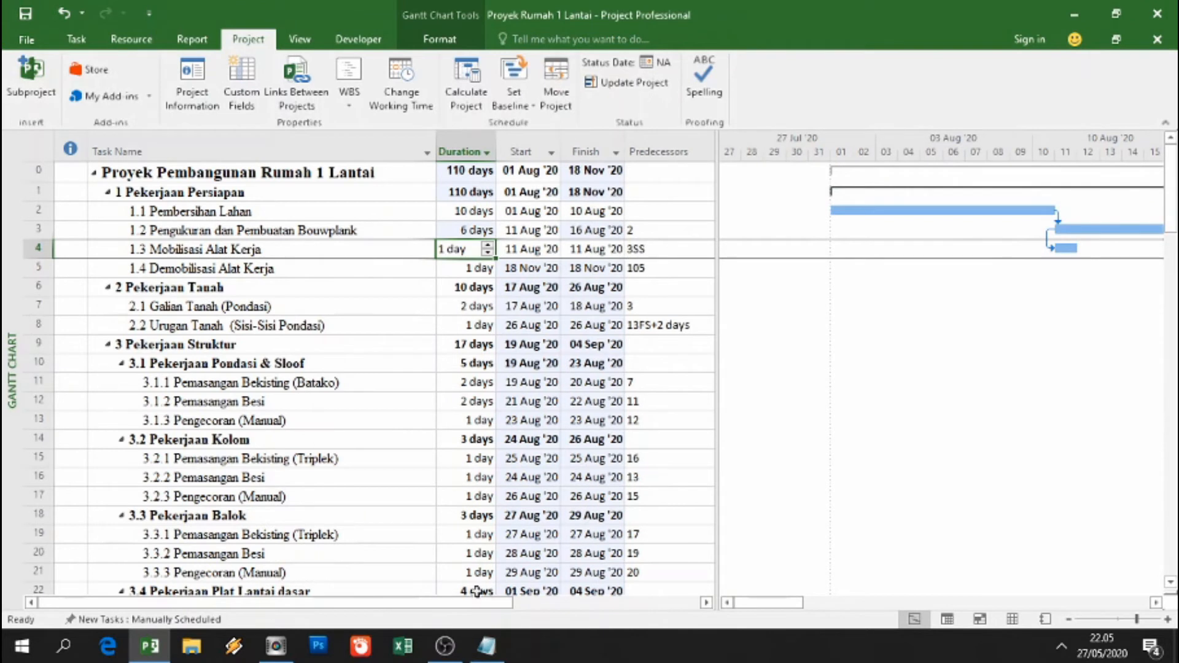
- Compare the planned start date, finish date and total days in the Notepad notes with the project summary row
click(486, 646)
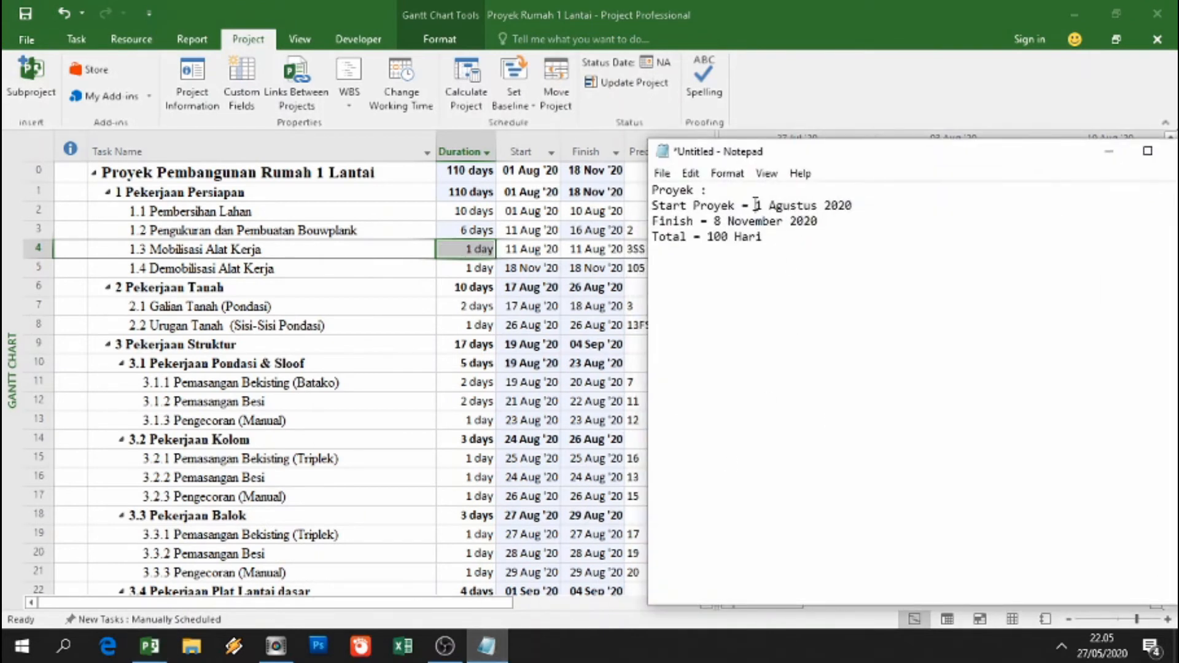
drag(652, 206, 844, 205)
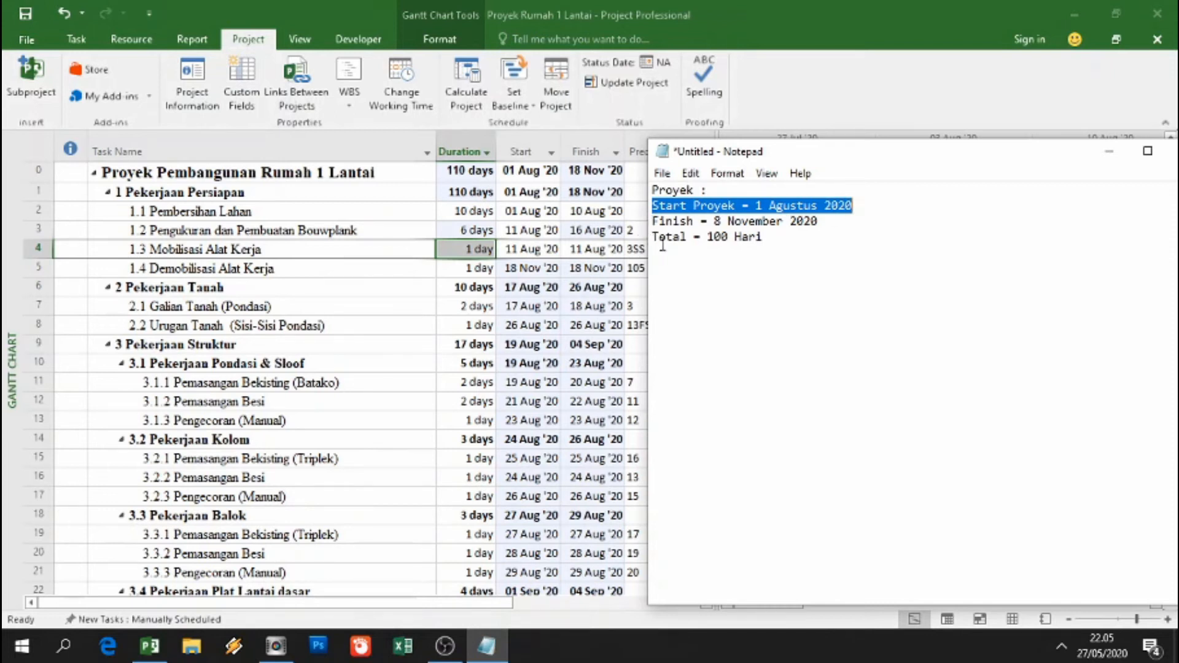
drag(656, 240, 775, 236)
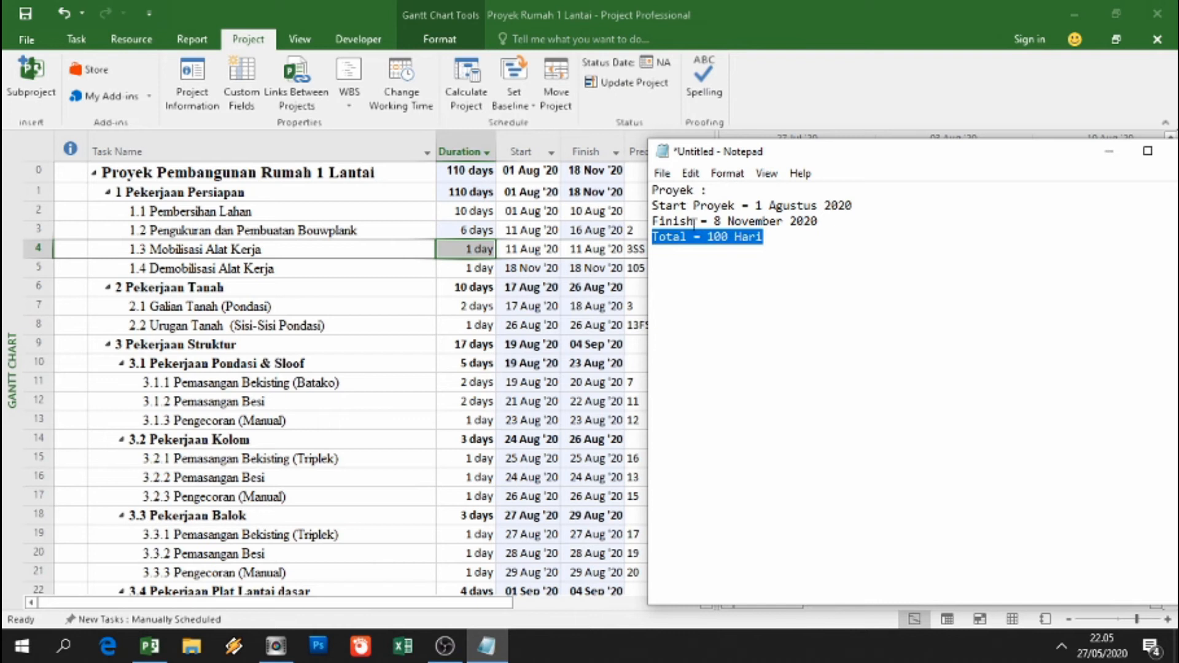
drag(652, 223, 815, 232)
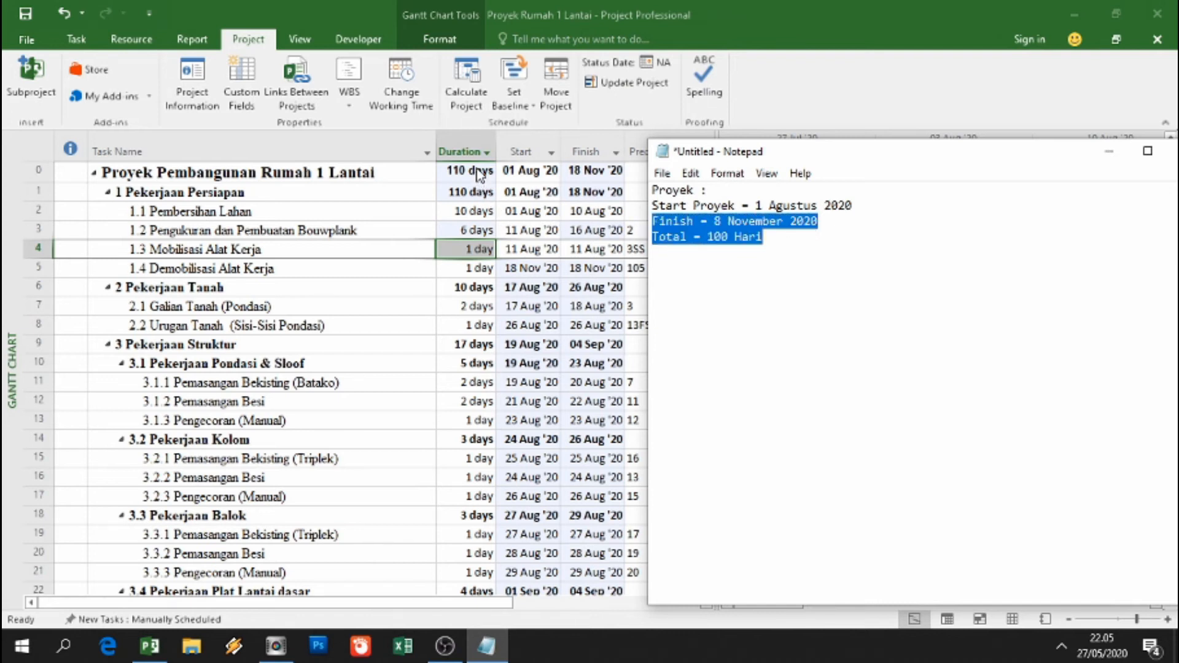
click(1105, 154)
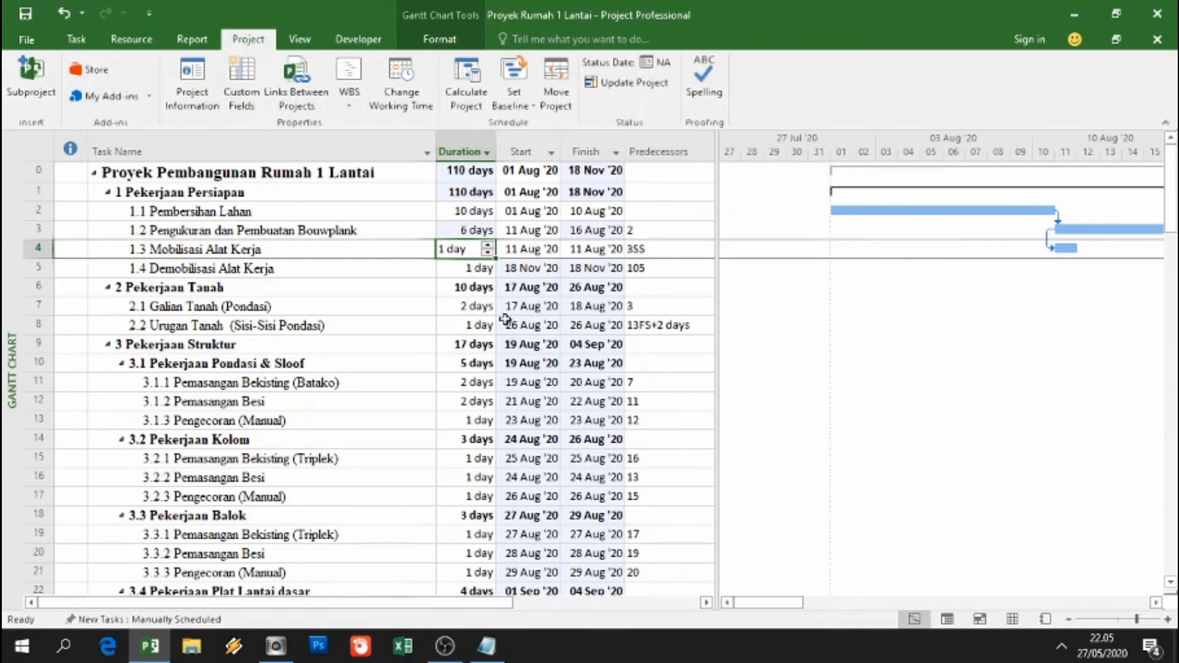
- Set the durations of 4.1 Rangka Atap to 5 days and 4.2 Pemasangan Genting to 4 days
scroll(505, 319, down, 3)
scroll(491, 258, up, 3)
click(482, 207)
scroll(485, 326, down, 6)
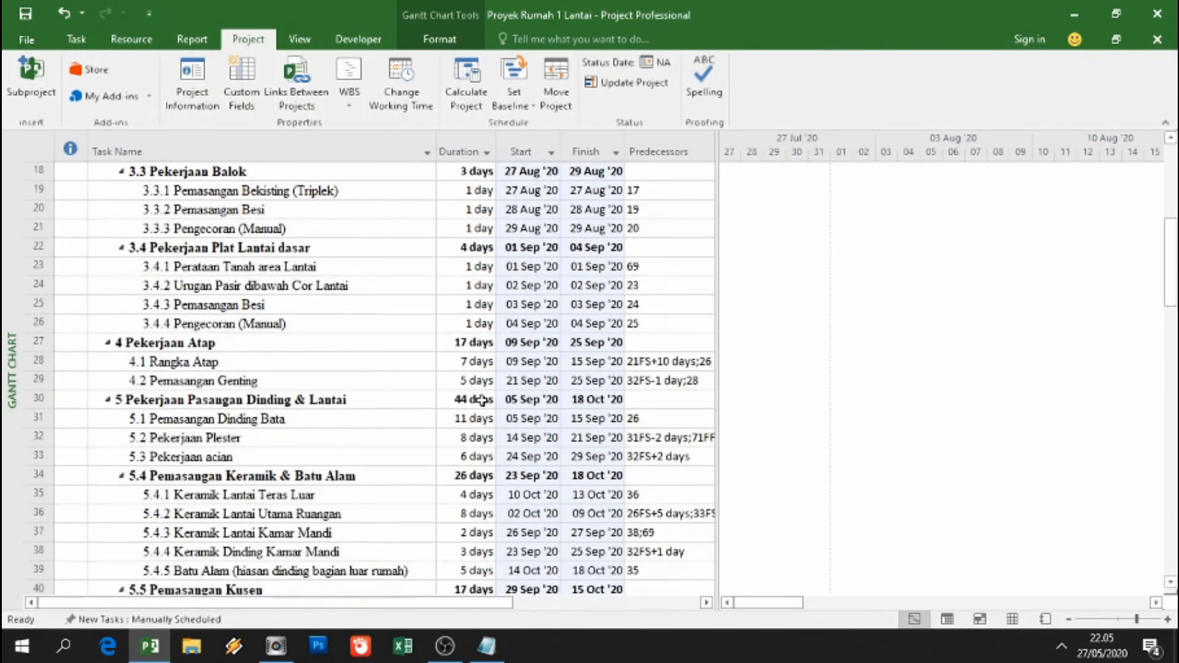
click(479, 361)
text(5)
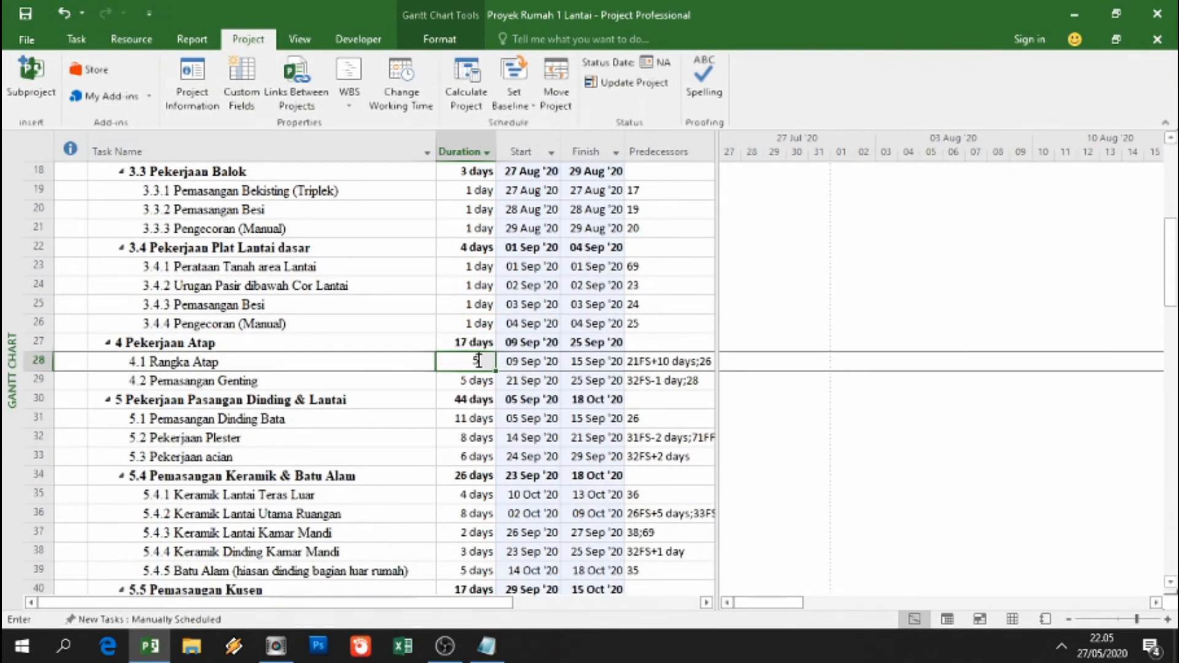
key(Return)
text(4)
key(Return)
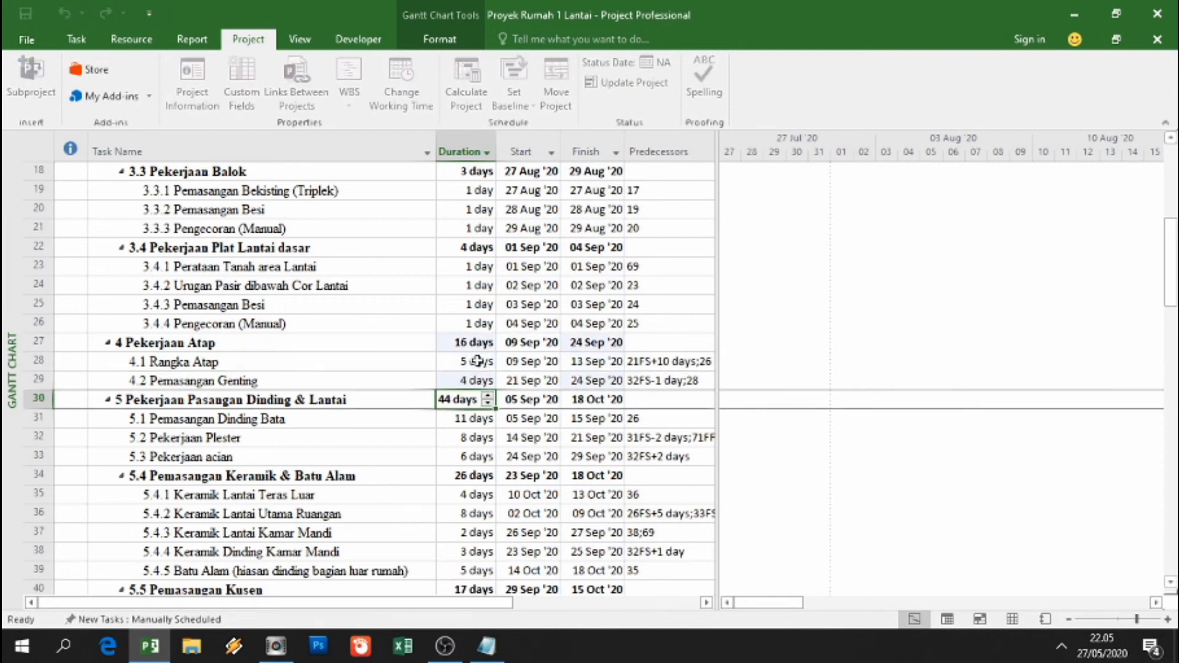
- Set the durations of 6.1 Pemasangan Rangka Plafond to 6 days and 6.2.1 Plafond jenis gypsum to 4 days
scroll(478, 356, up, 6)
scroll(485, 362, down, 13)
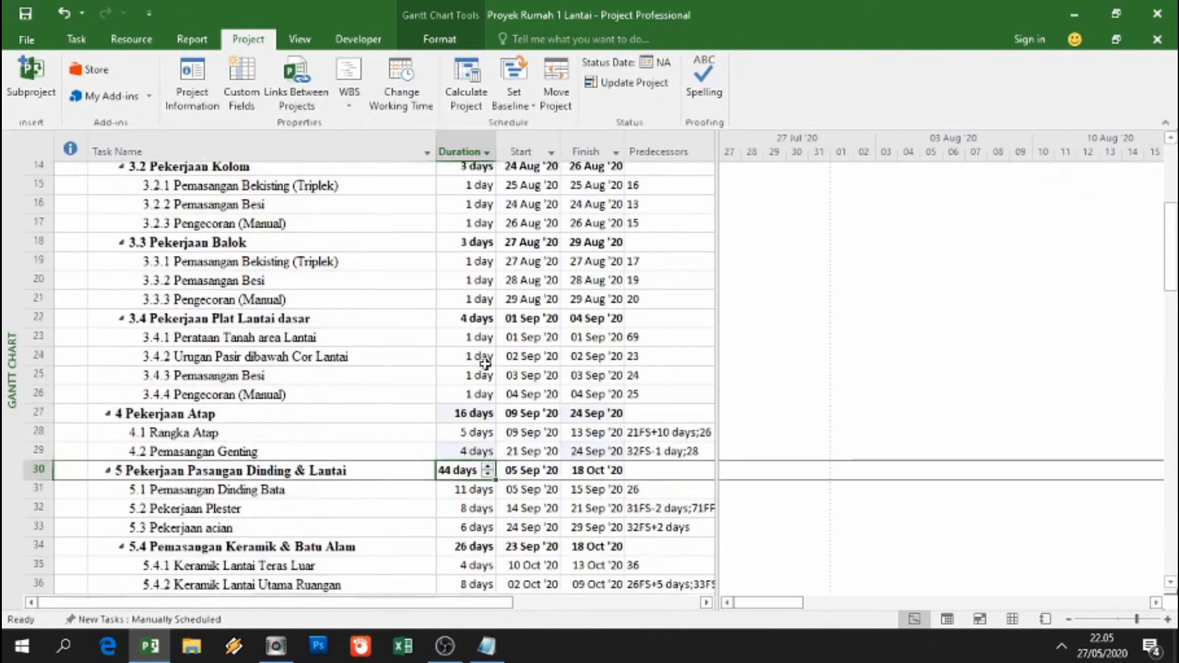
scroll(485, 364, down, 3)
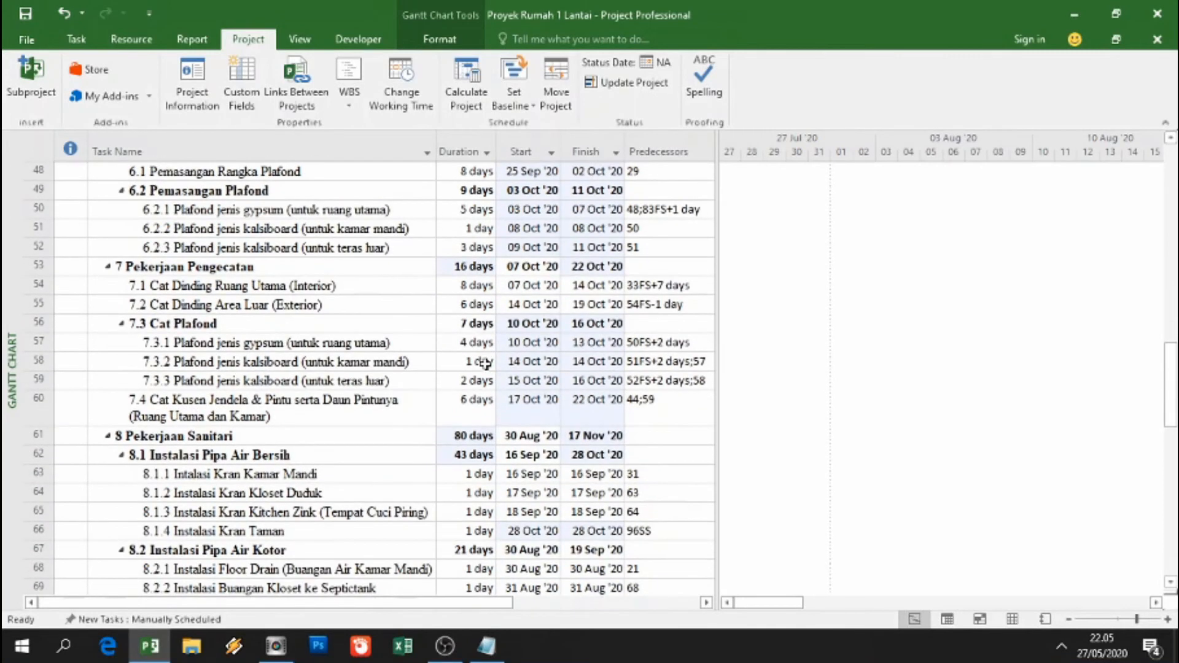
scroll(485, 364, up, 2)
click(475, 337)
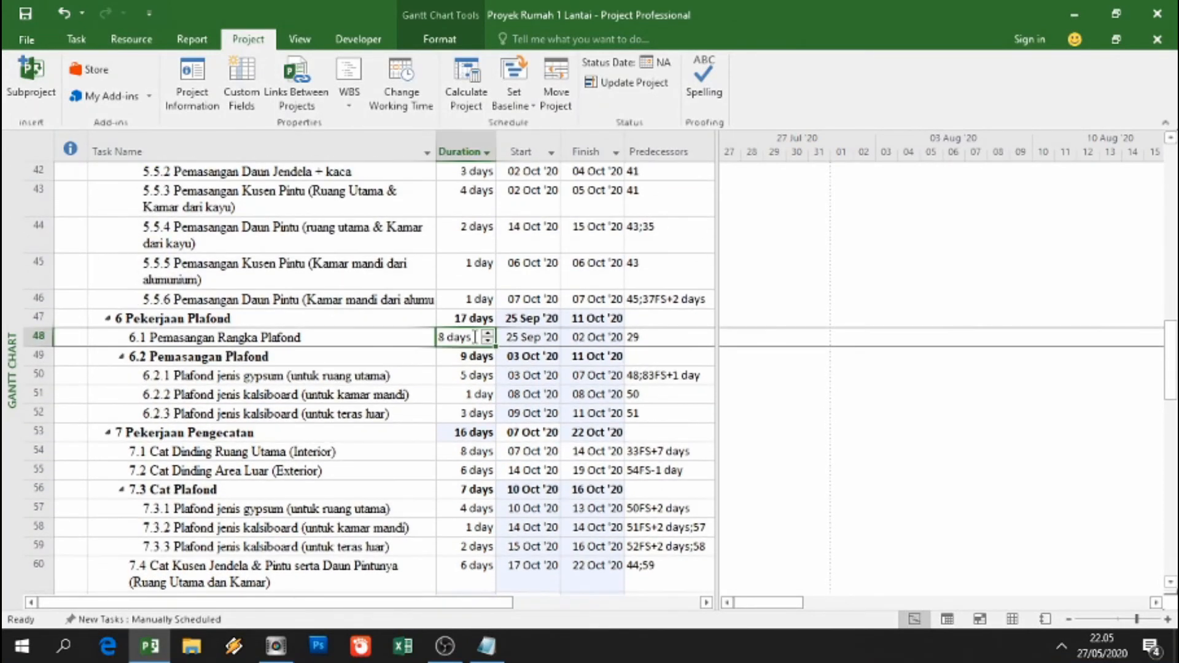
text(6)
key(Return)
key(Down)
text(4)
key(Return)
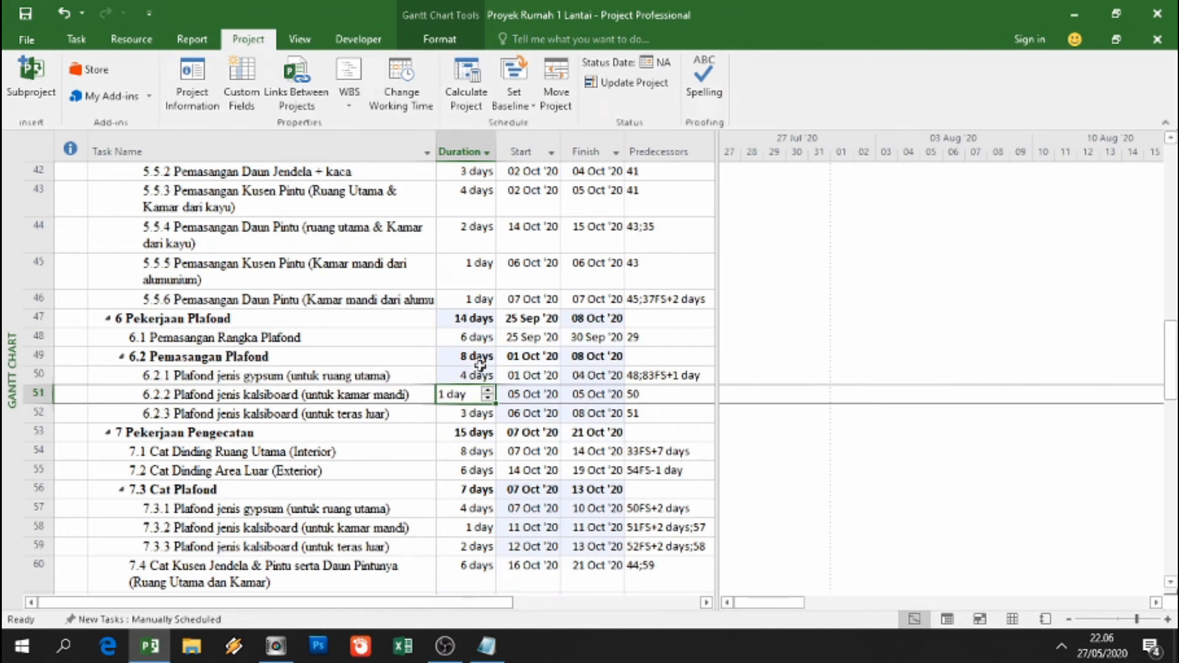
- Set both wall painting tasks, 7.1 Cat Dinding Ruang Utama (Interior) and 7.2 Cat Dinding Area Luar (Exterior), to 3 days
click(480, 451)
text(3)
key(Return)
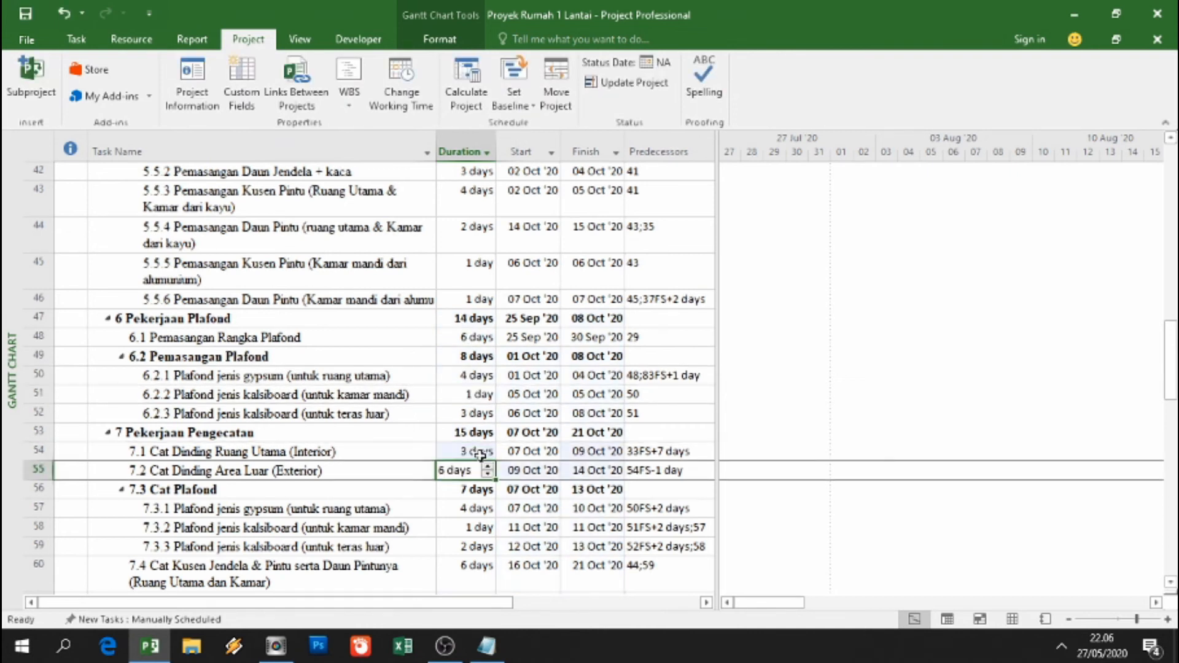
key(Return)
scroll(481, 453, up, 15)
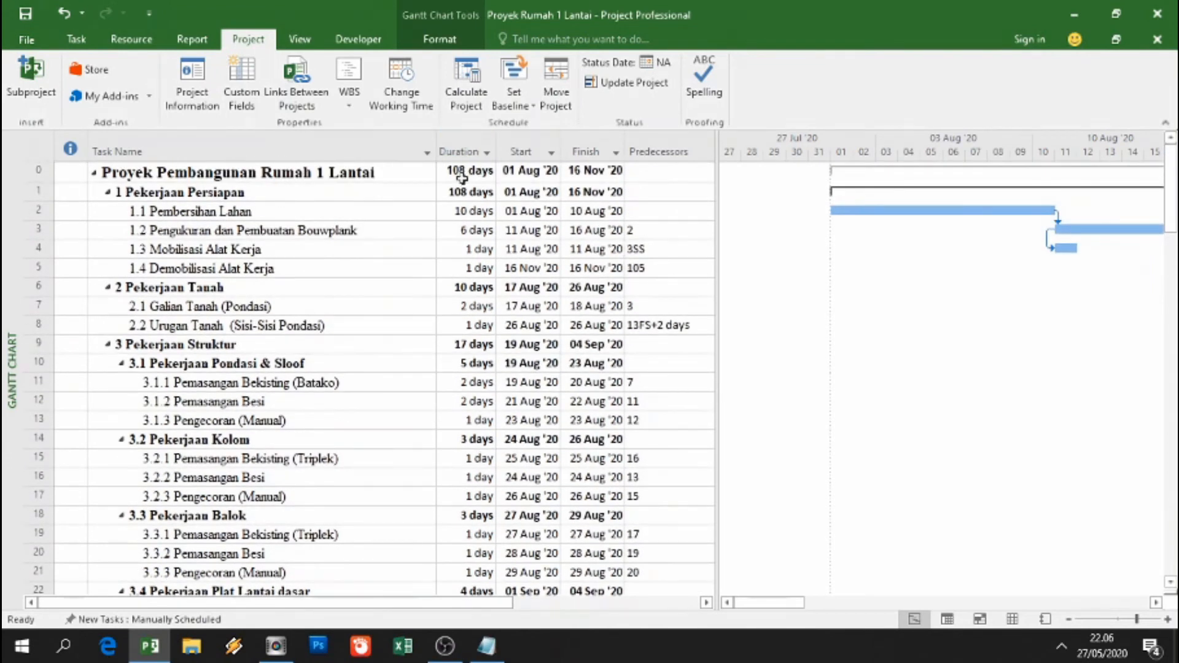
- Give task 1.2 Pengukuran dan Pembuatan Bouwplank a lag of -4 days on its Pembersihan Lahan predecessor
scroll(545, 330, down, 2)
scroll(546, 330, up, 2)
scroll(546, 330, down, 6)
scroll(546, 332, up, 6)
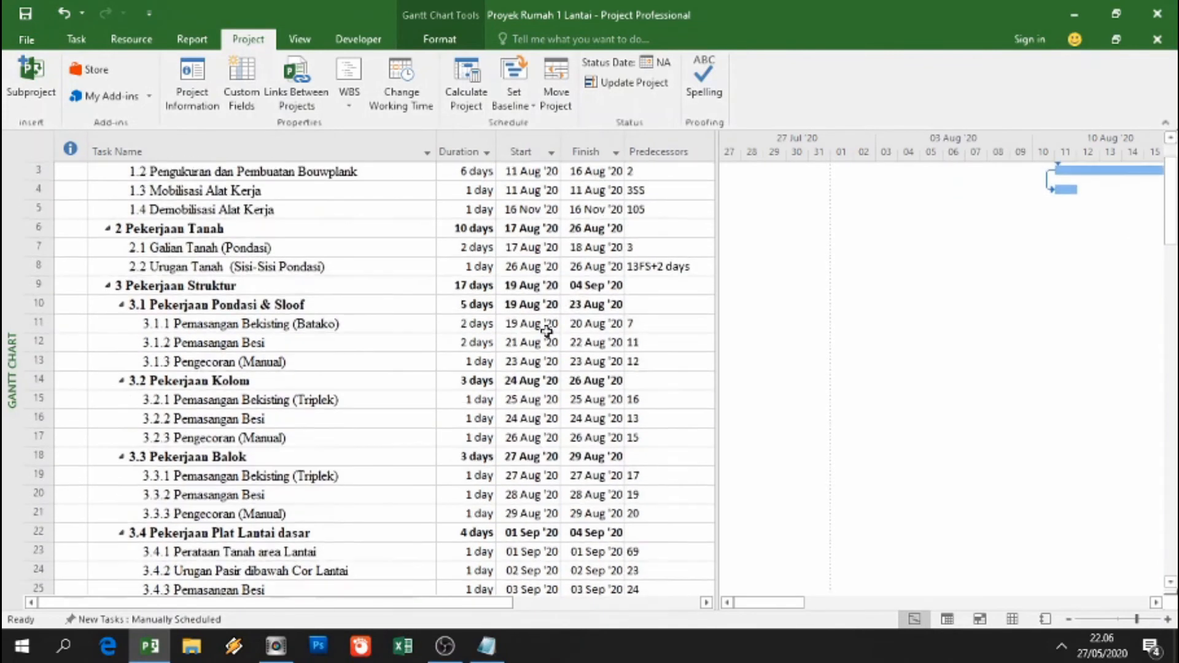
double_click(644, 234)
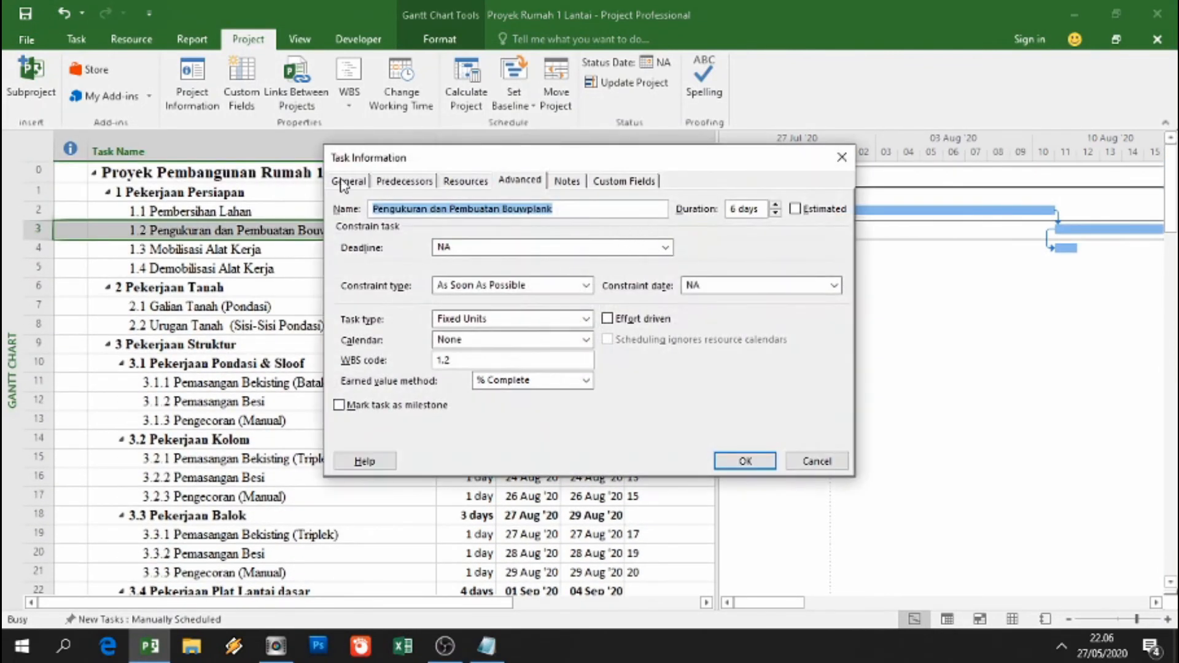
click(419, 183)
click(815, 264)
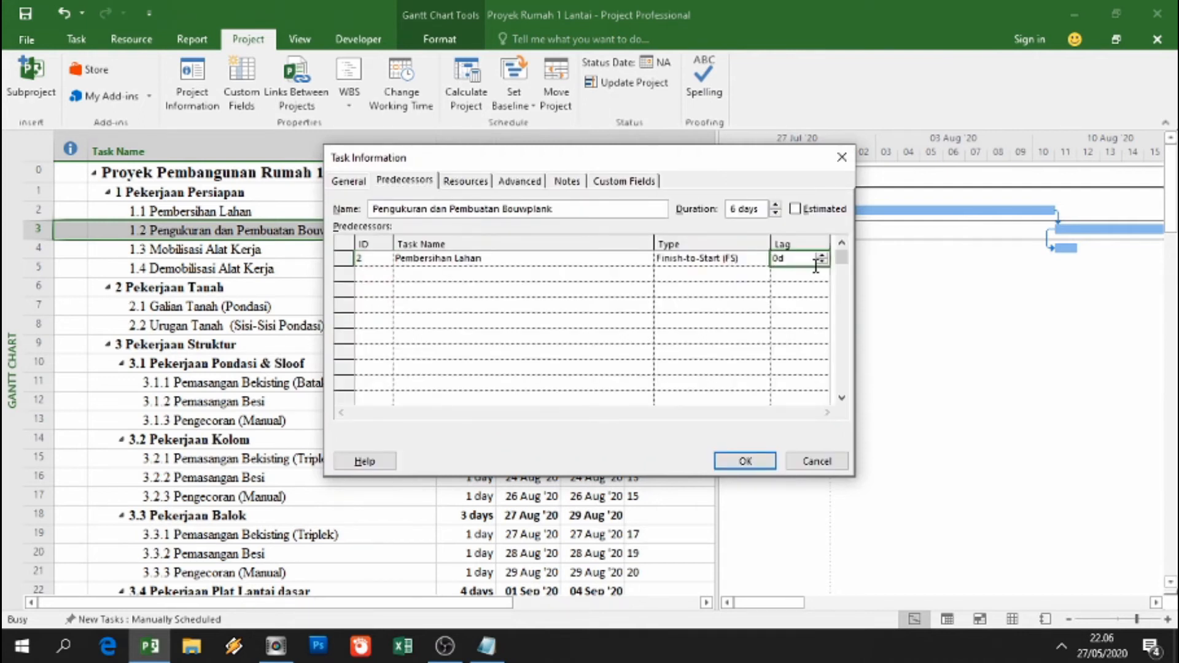
click(822, 263)
click(768, 467)
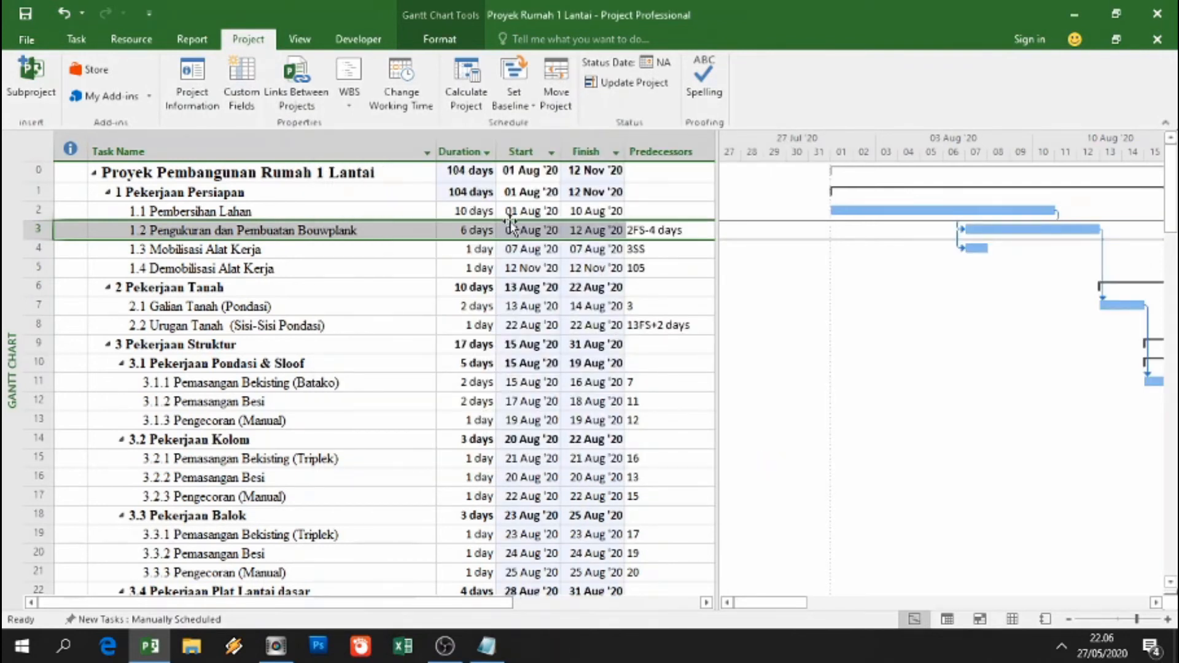
- Set the lag on task 2.2 Urugan Tanah (Sisi-Sisi Pondasi)'s Pengecoran predecessor to 1 day
scroll(512, 225, down, 2)
scroll(512, 227, up, 1)
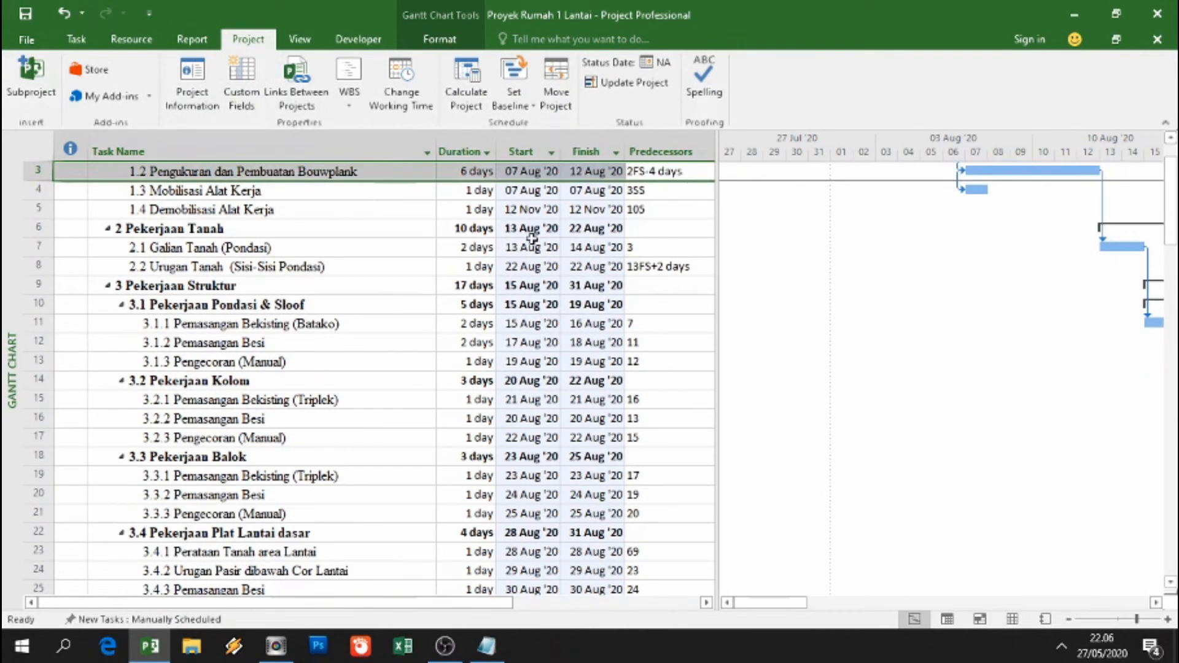
click(671, 272)
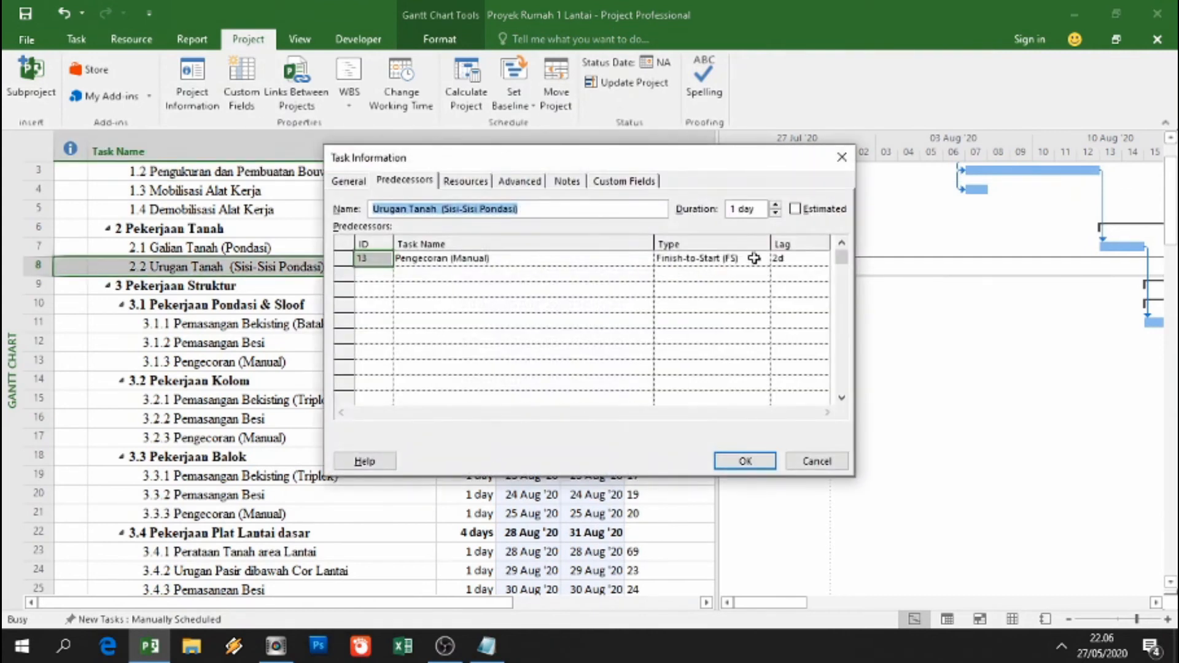
click(798, 258)
click(830, 273)
click(767, 462)
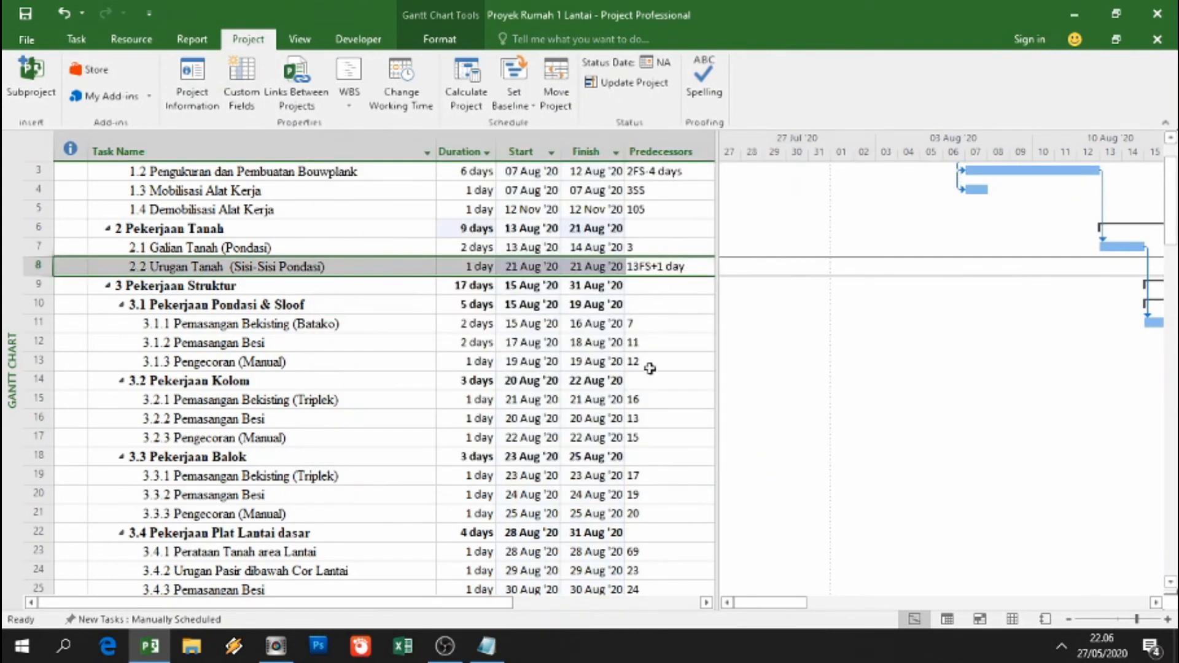
- Give task 3.1.1 Pemasangan Bekisting (Batako) a lag of -2 days on its Galian Tanah predecessor
scroll(645, 365, down, 2)
scroll(641, 232, up, 2)
double_click(641, 328)
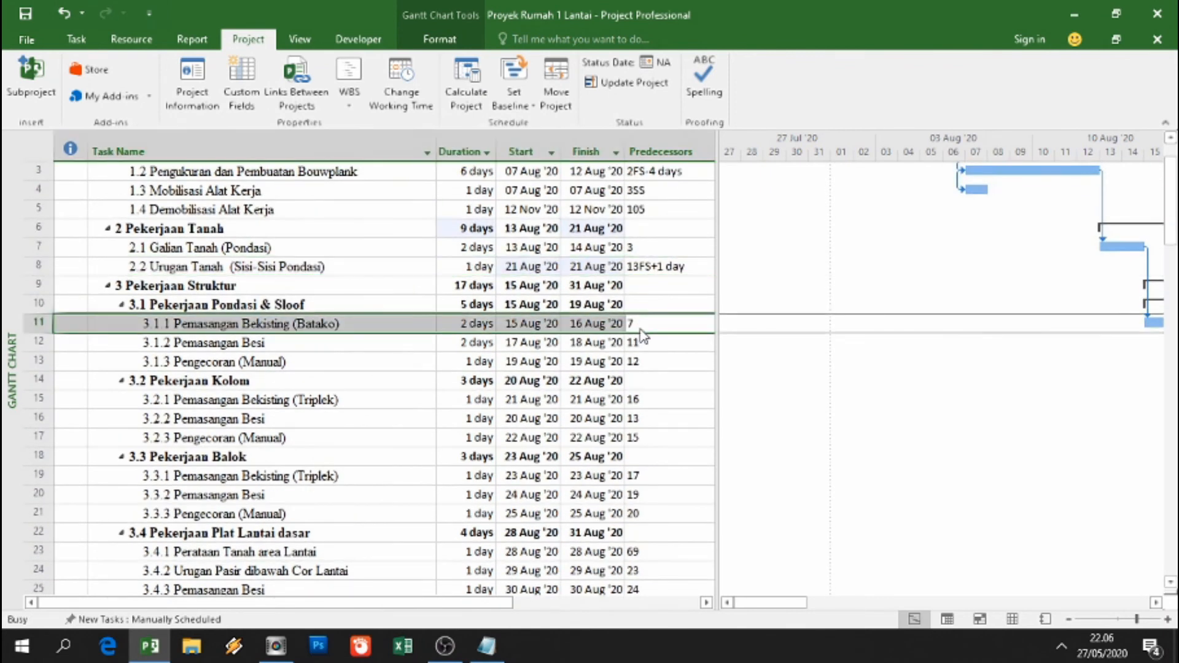
click(800, 258)
text(-)
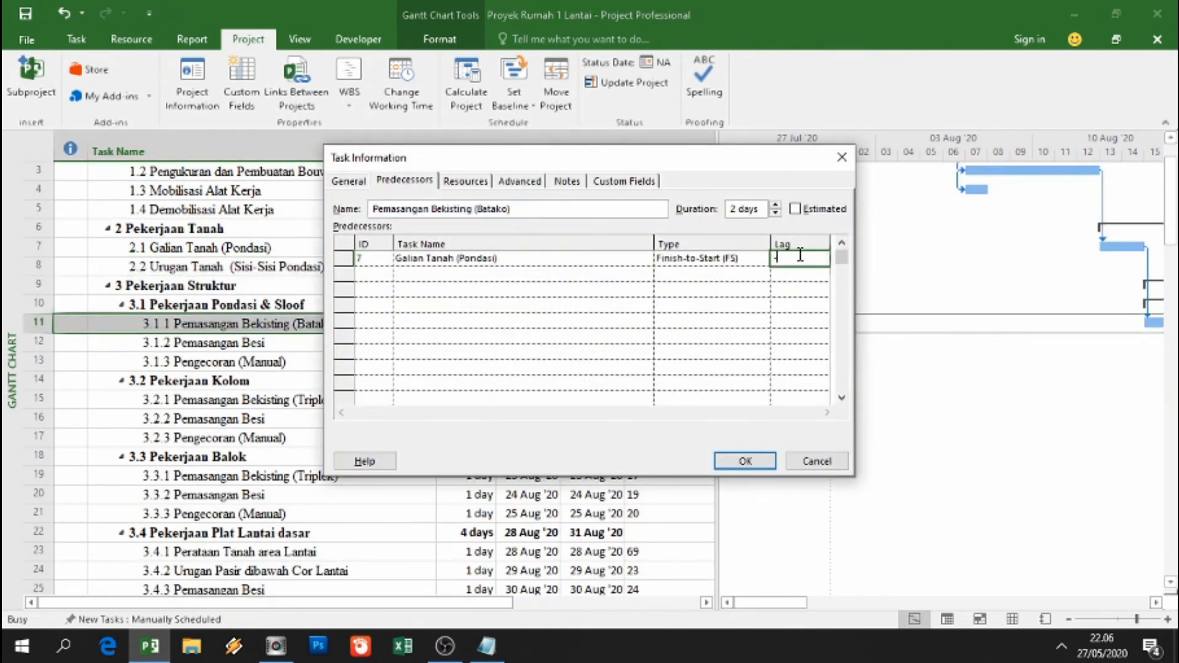
click(745, 461)
scroll(551, 424, up, 1)
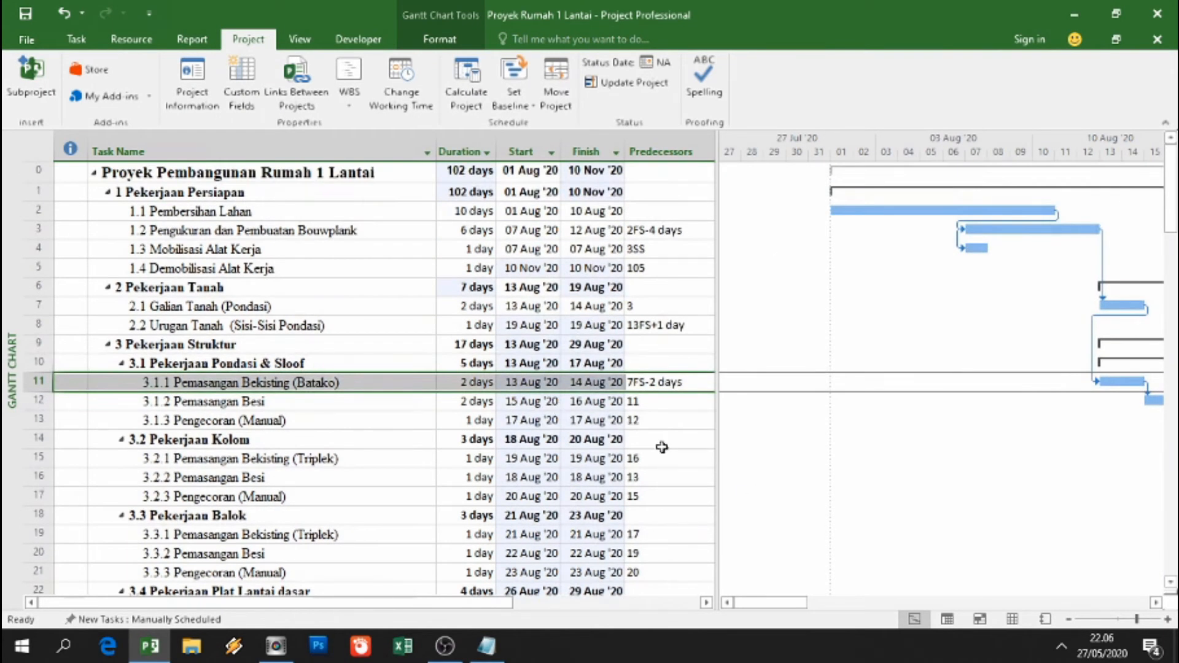
- Set the duration of task 10.2.1 Pemasangan Paving Block to 5 days and check the project summary row
scroll(661, 447, down, 20)
scroll(662, 447, down, 13)
scroll(662, 447, up, 5)
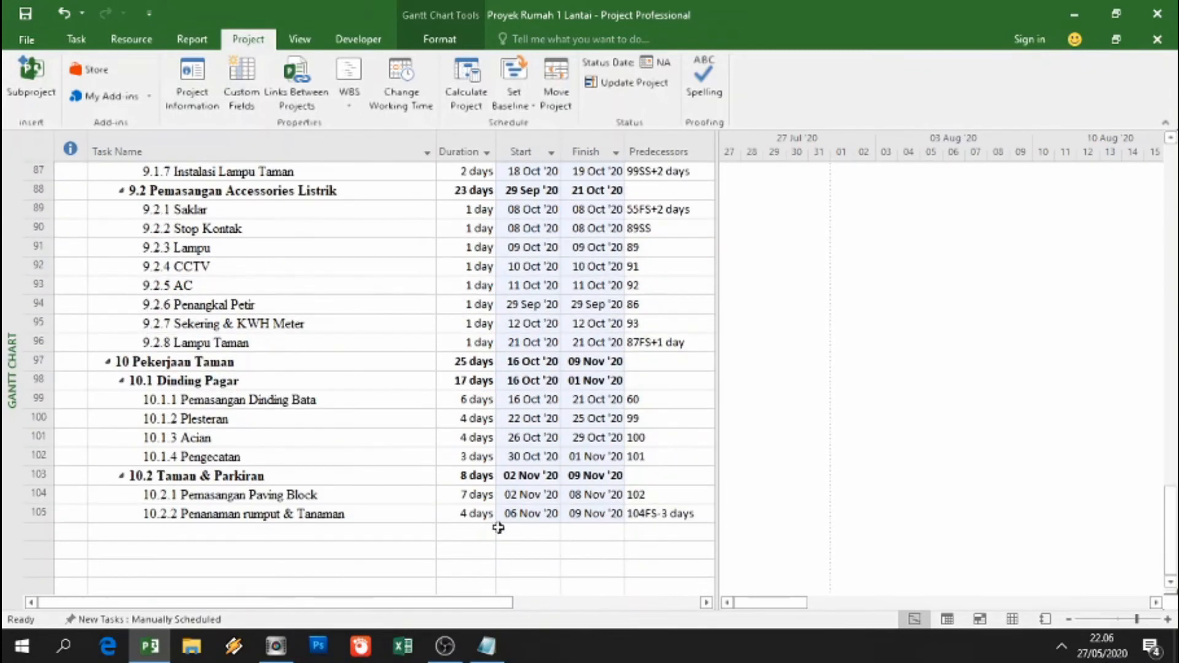
click(476, 496)
text(5)
key(Return)
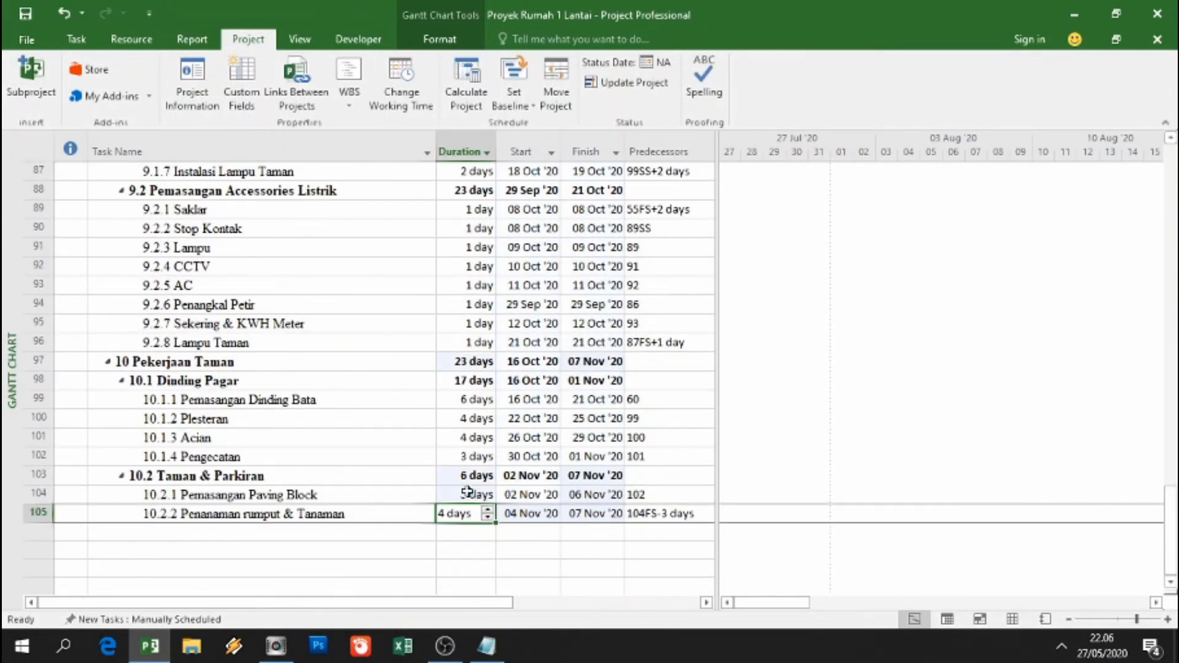
scroll(474, 473, up, 20)
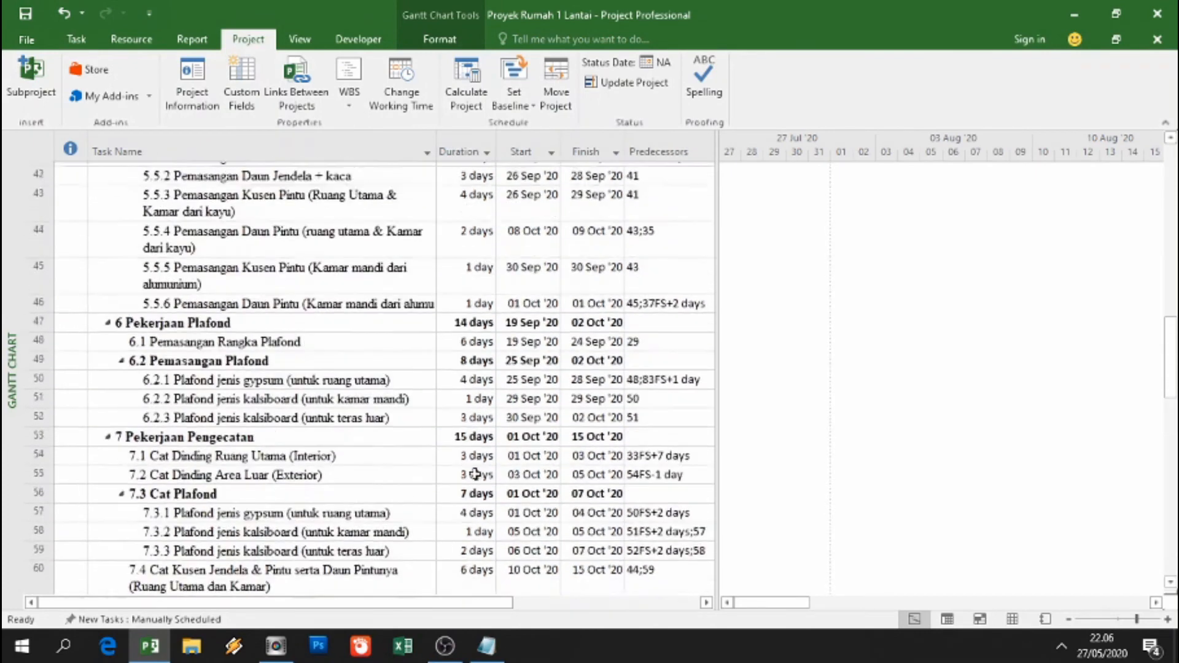
scroll(475, 473, up, 1)
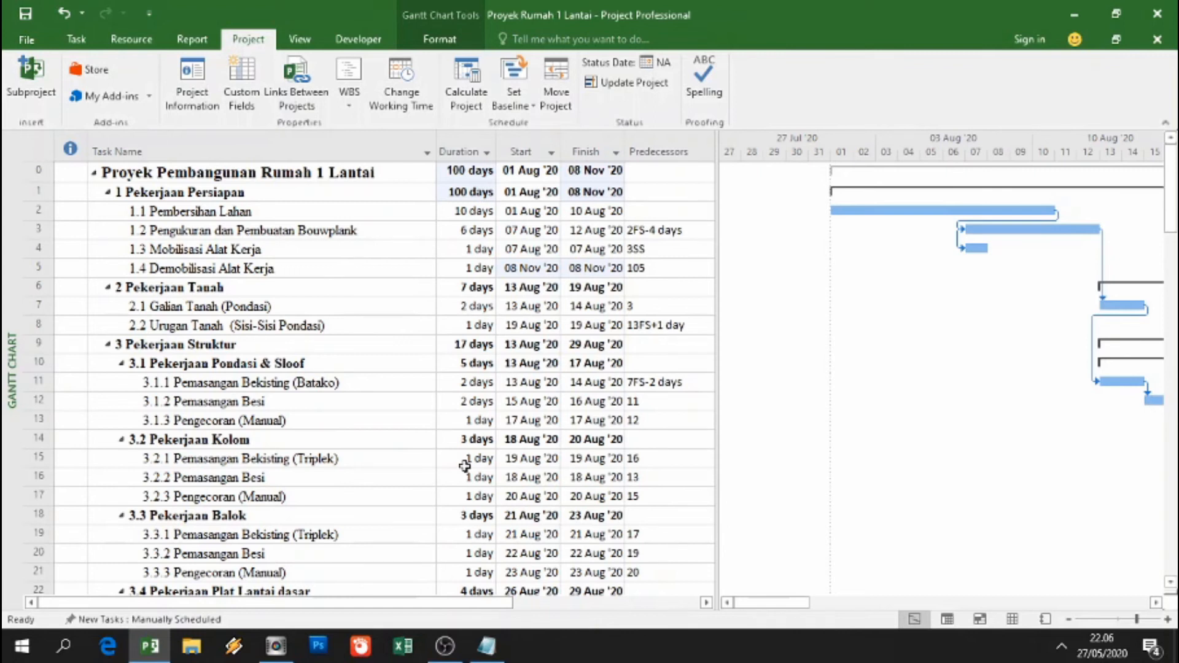
- Open the project information and compare the project's start, finish and total duration with the notes in Notepad
click(195, 103)
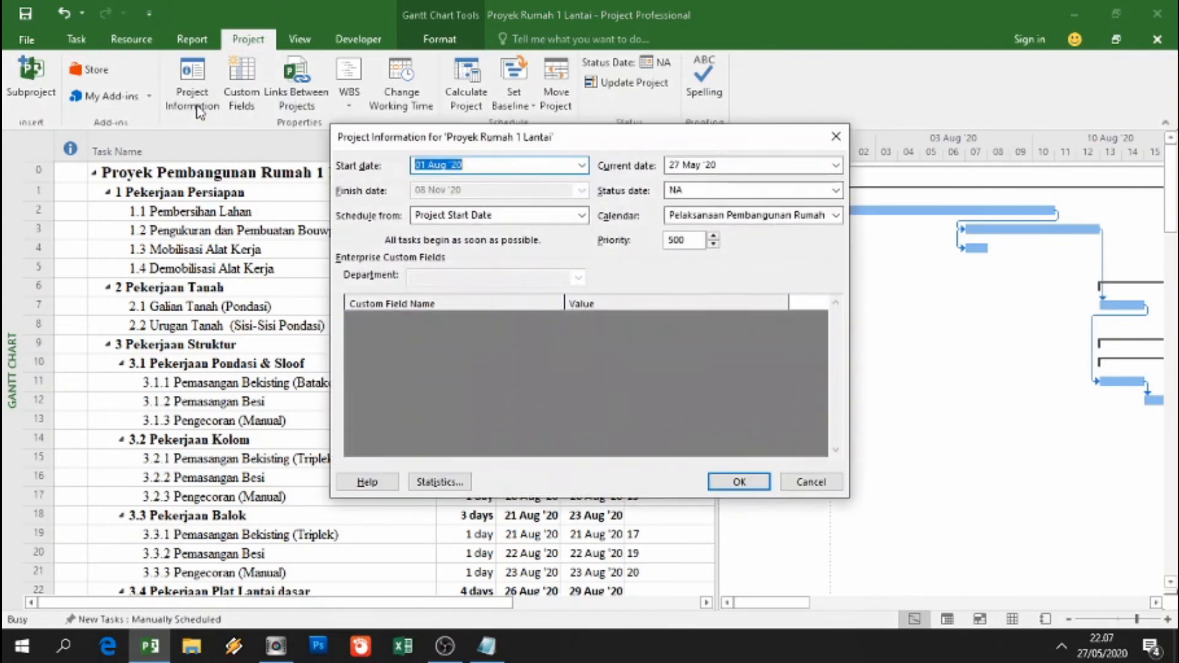
drag(640, 140, 913, 157)
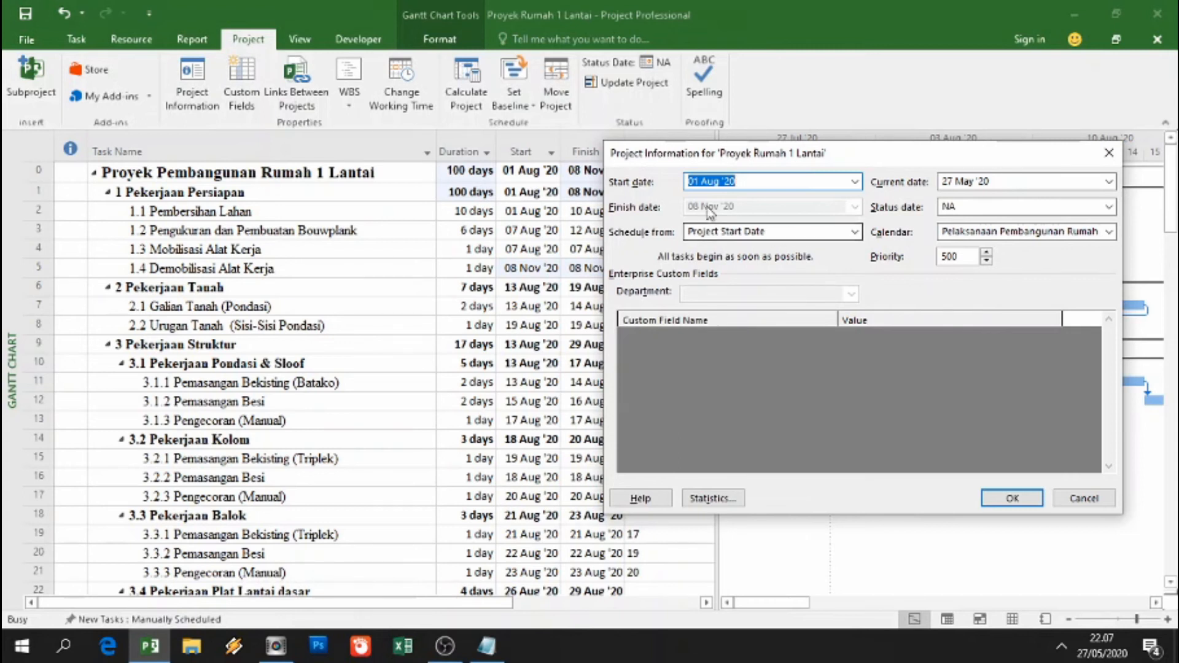
click(486, 646)
drag(886, 202, 652, 204)
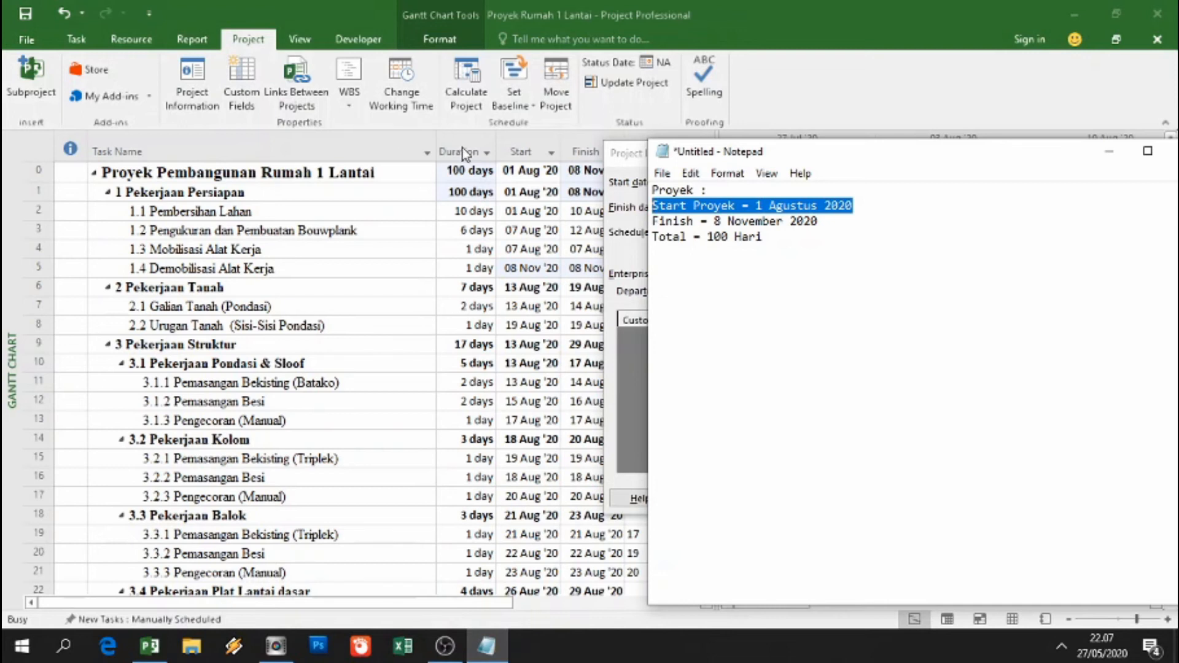
drag(653, 221, 819, 222)
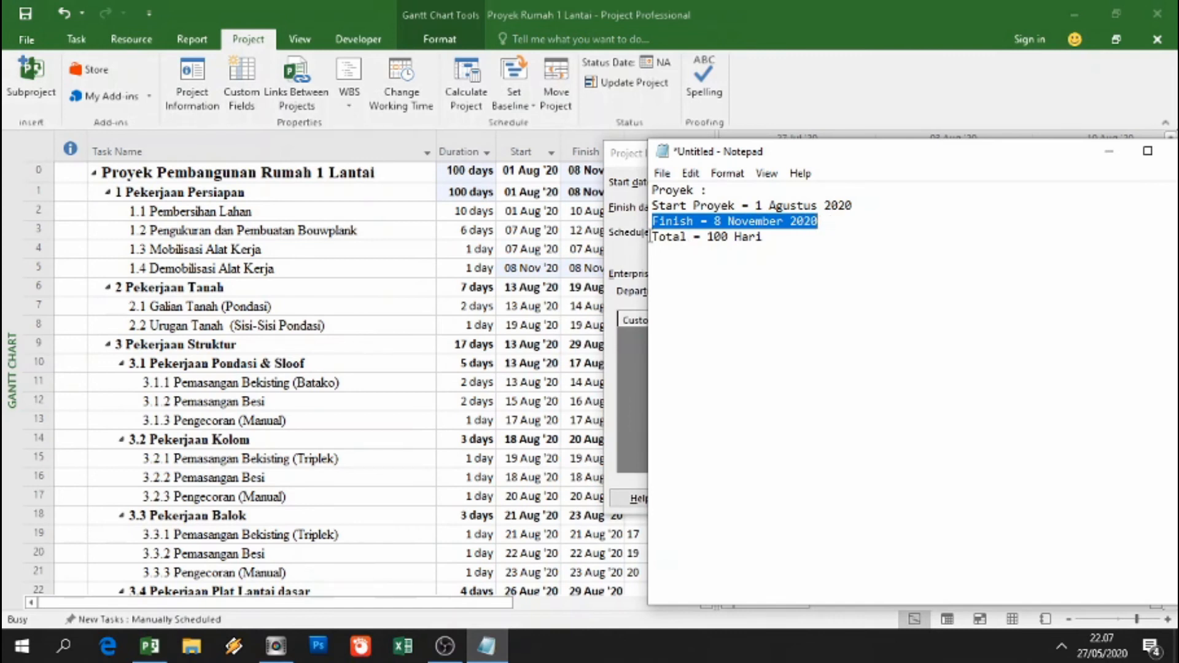
drag(652, 237, 781, 238)
drag(653, 205, 860, 205)
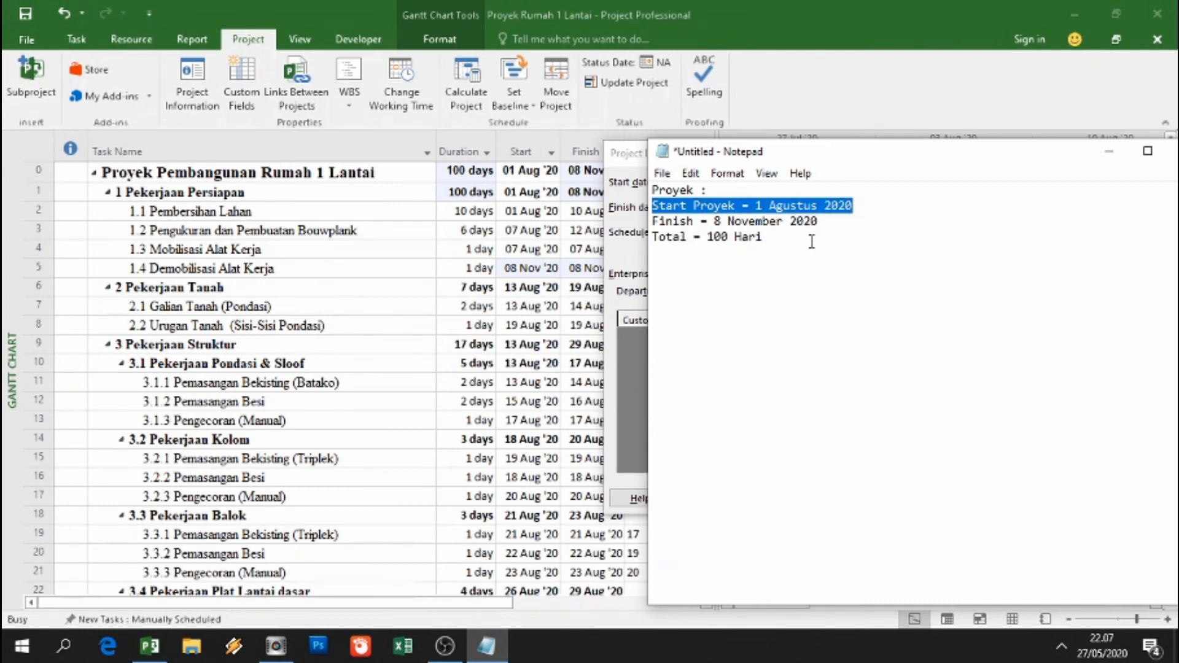
drag(811, 241, 642, 231)
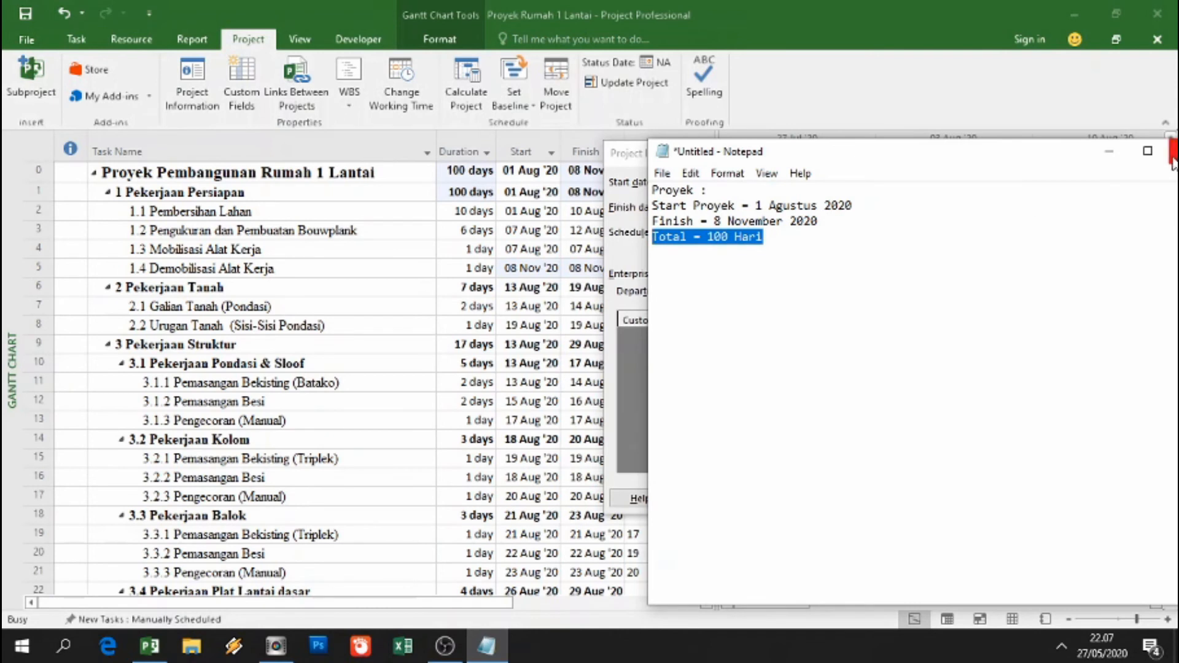
- Put the Notepad notes away without closing the file and dismiss the project information unchanged
drag(1051, 155, 901, 161)
click(1043, 156)
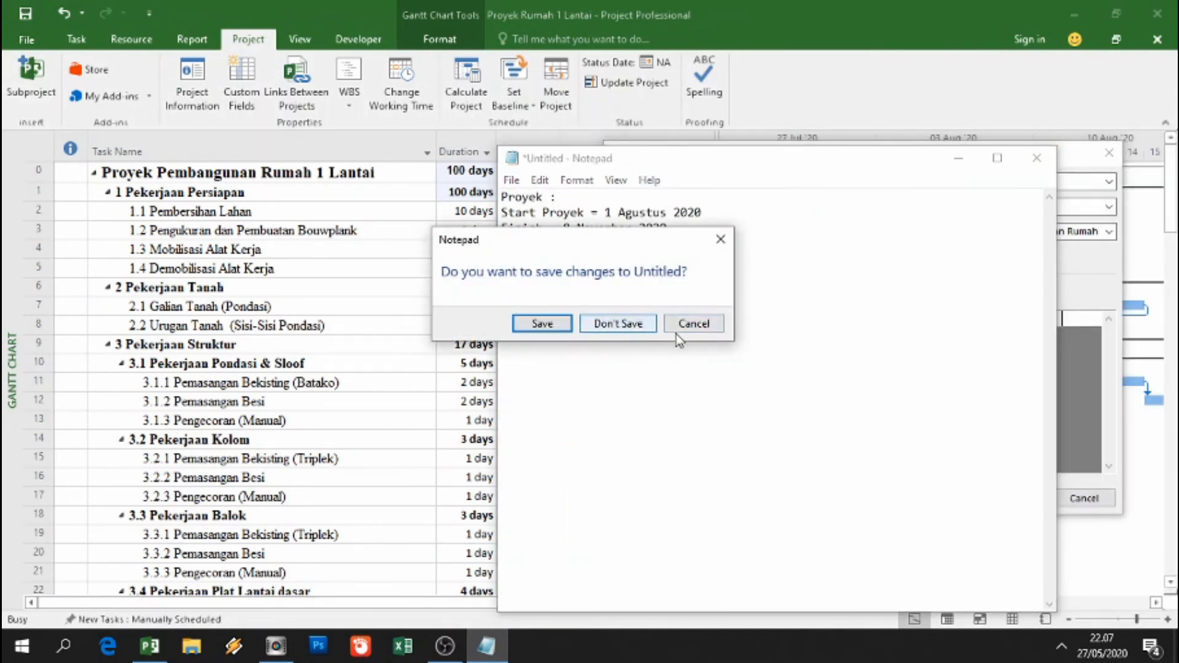
click(693, 325)
click(955, 161)
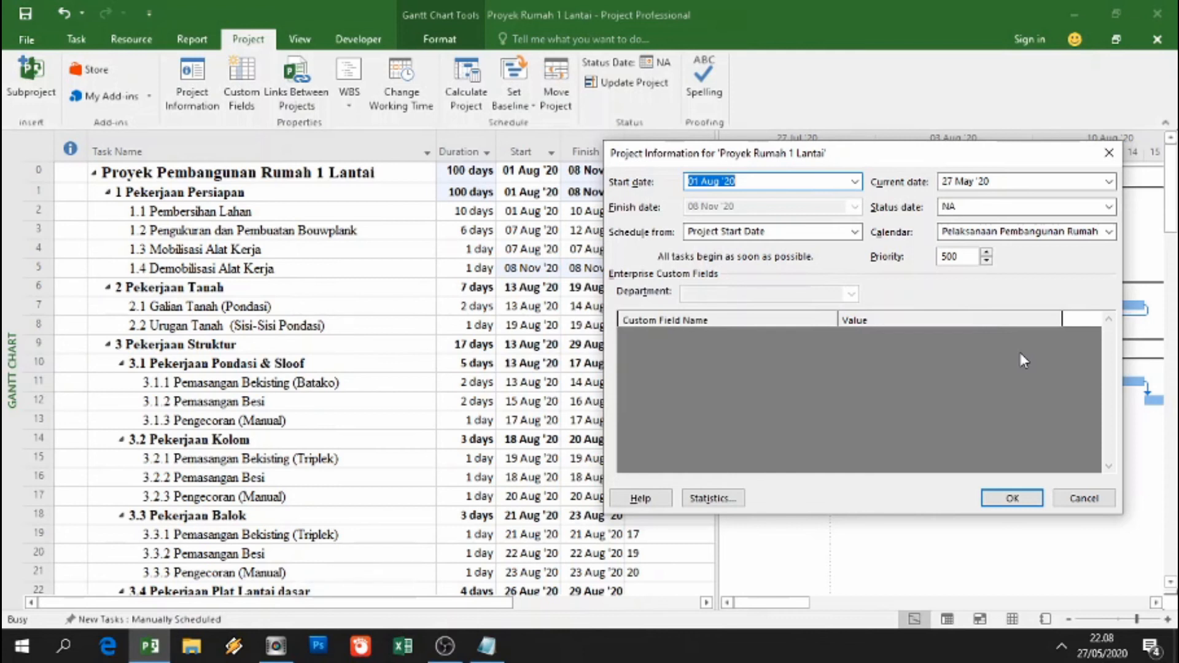
click(1098, 502)
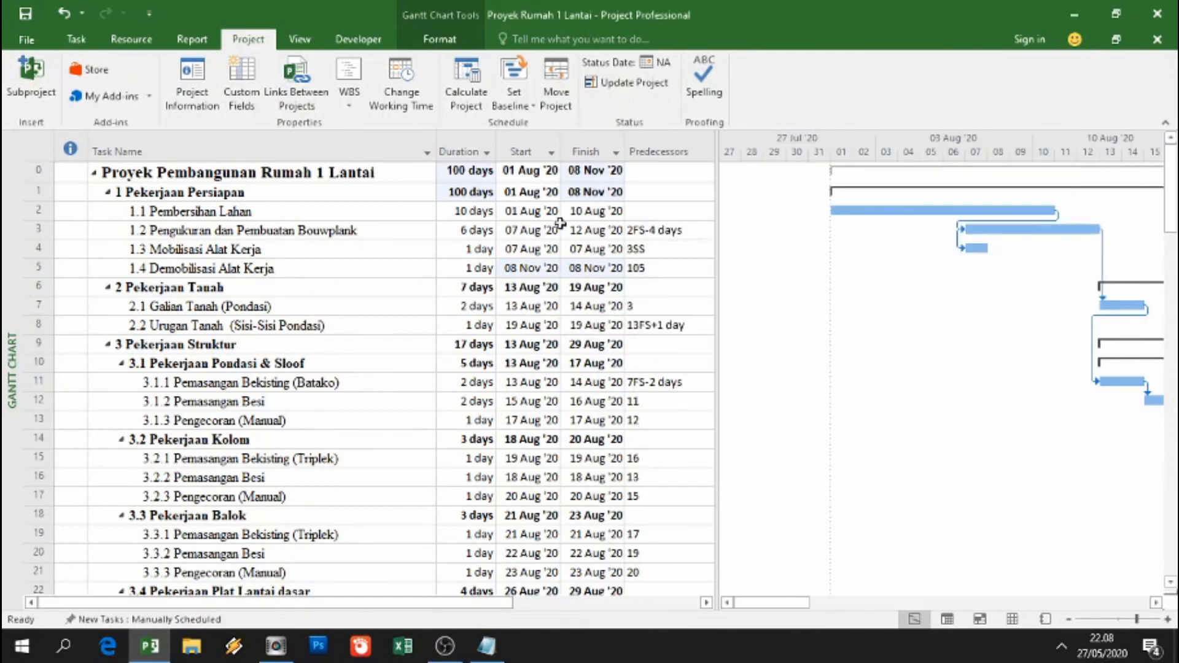
- Switch task 1.1 Pembersihan Lahan to manual scheduling and choose 1 August 2020 as its start date
click(530, 211)
click(553, 212)
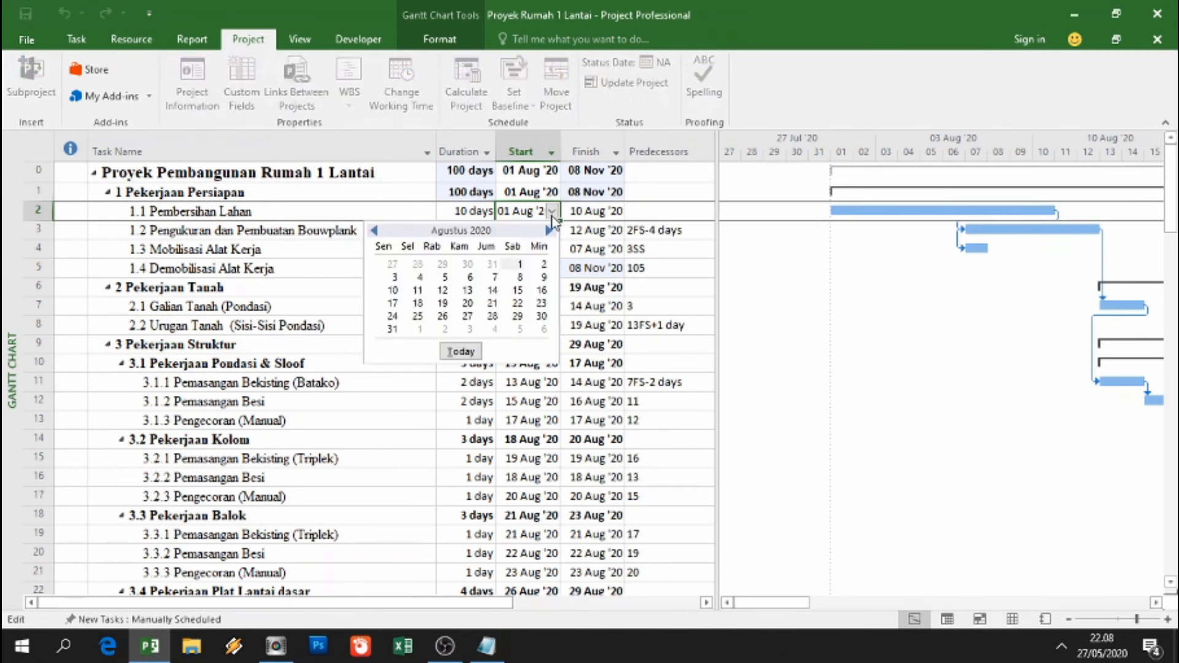
click(609, 268)
click(535, 250)
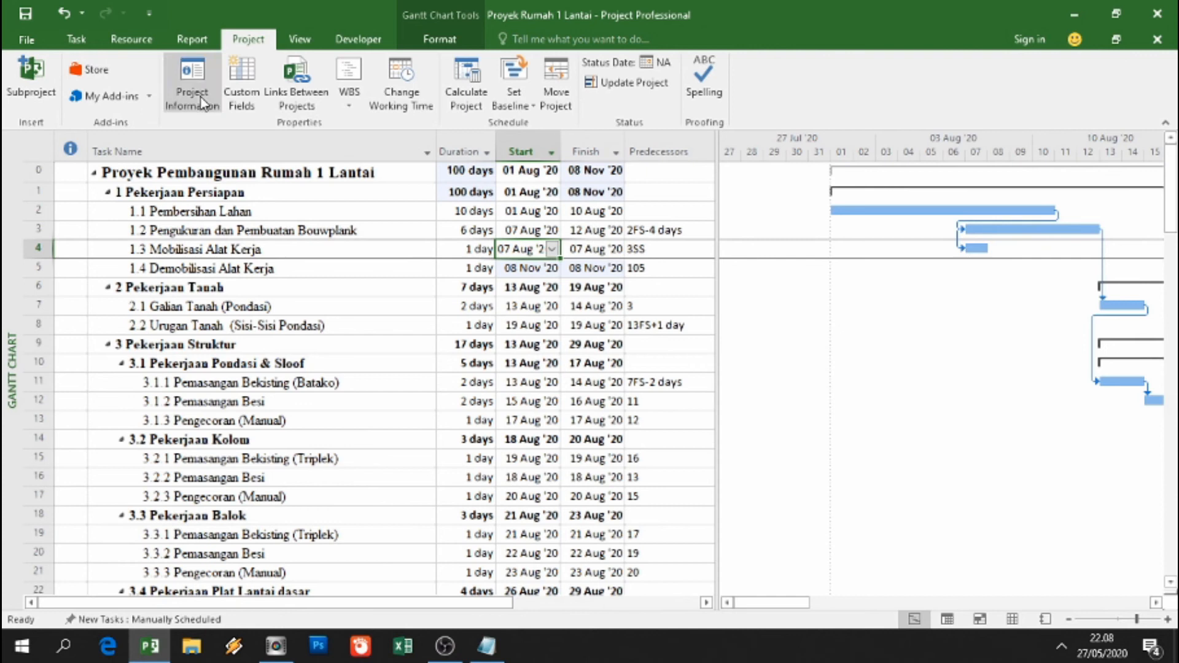
click(77, 41)
drag(533, 215, 599, 211)
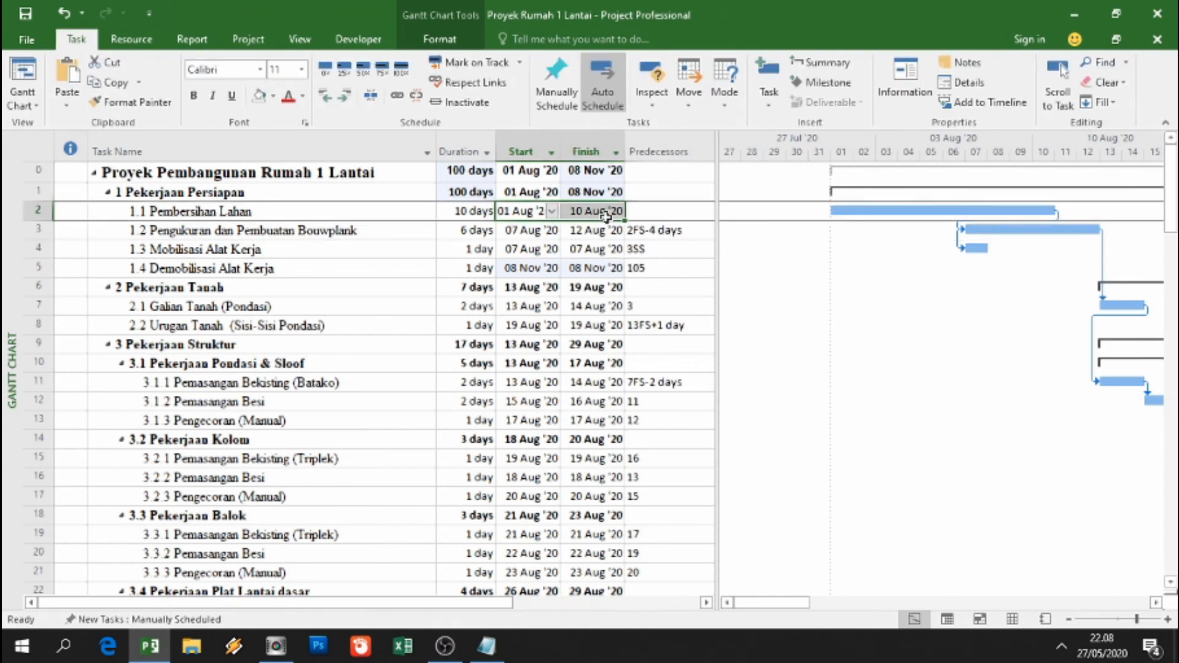
click(560, 101)
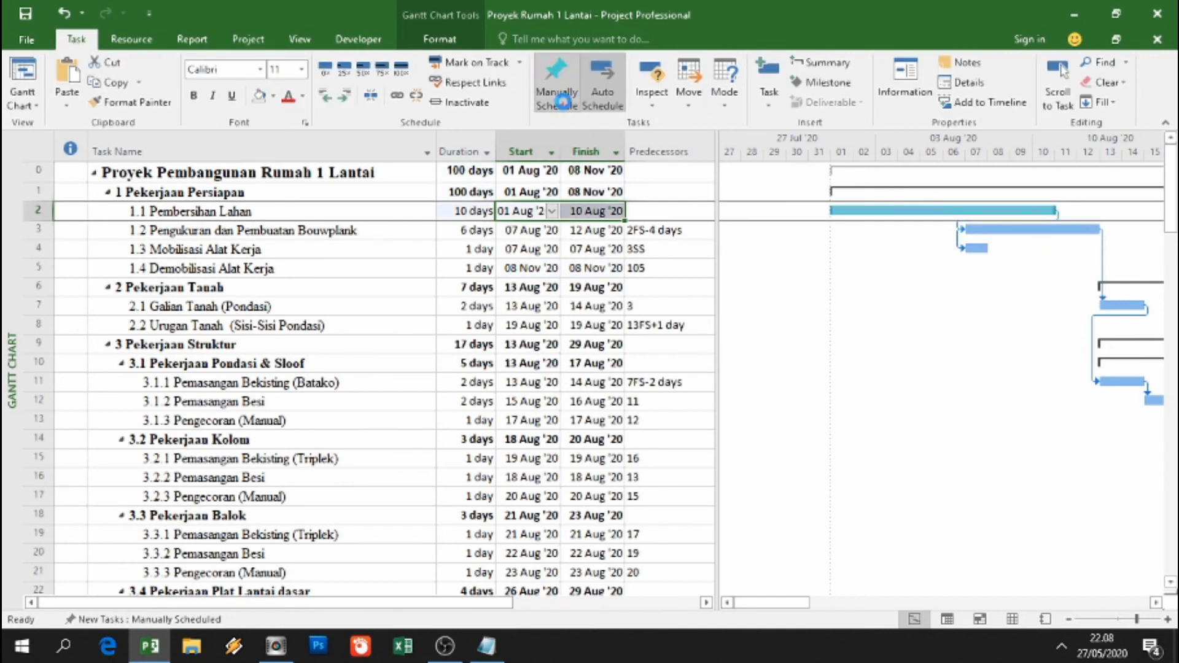
click(551, 211)
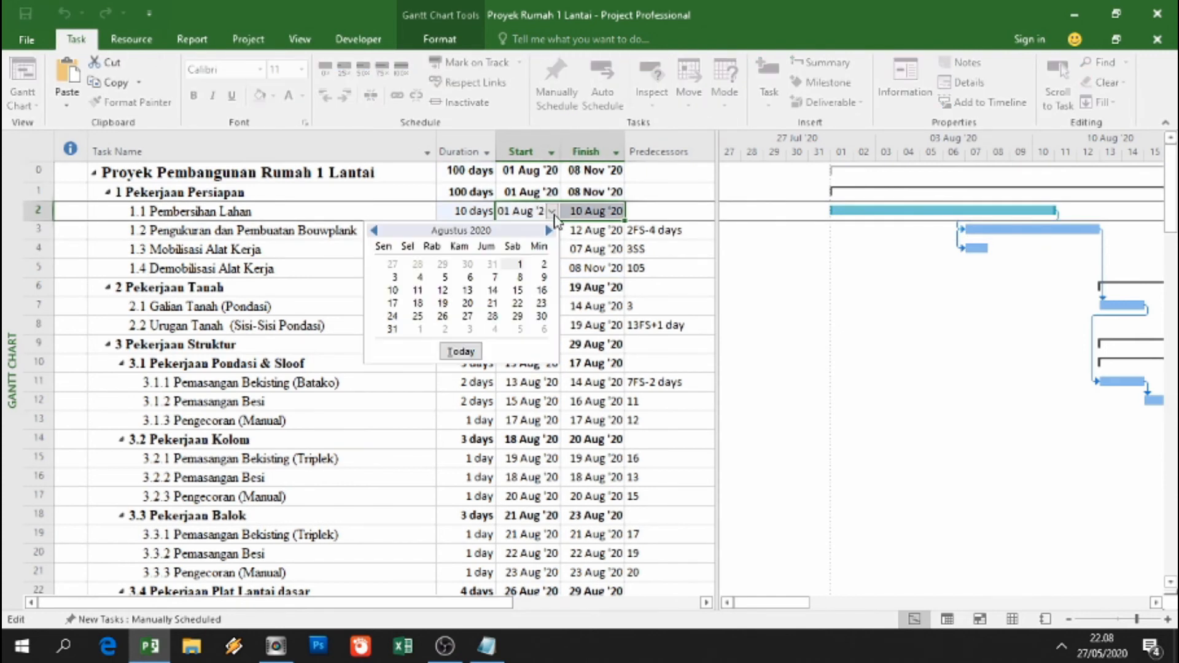
click(520, 265)
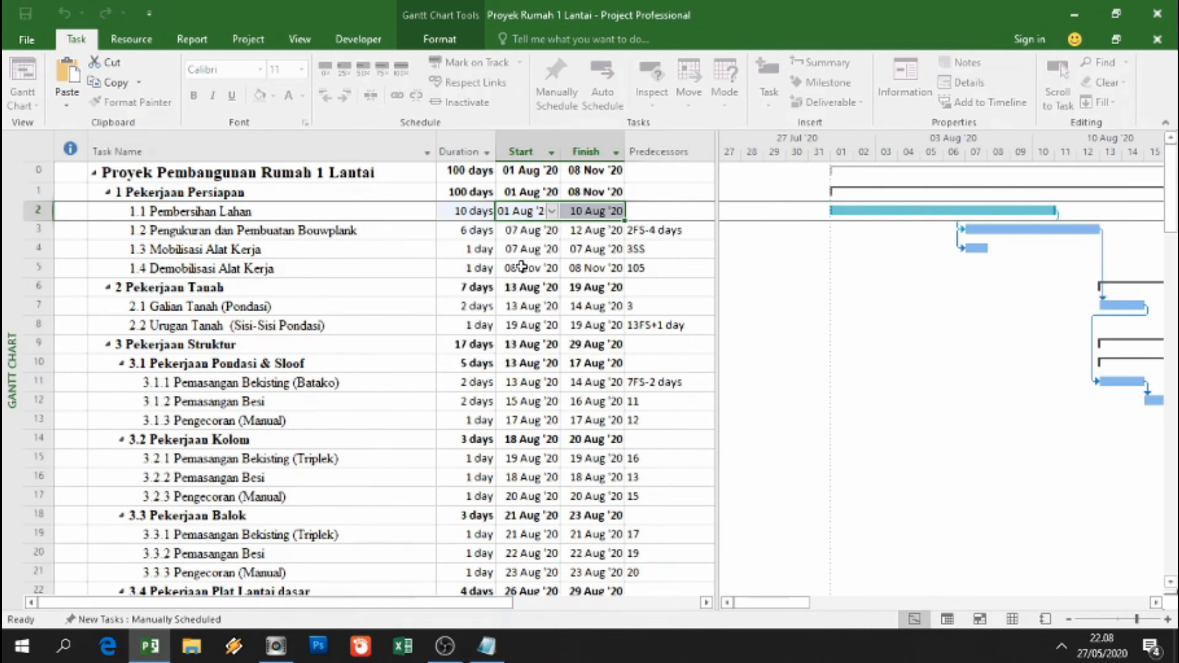
click(538, 268)
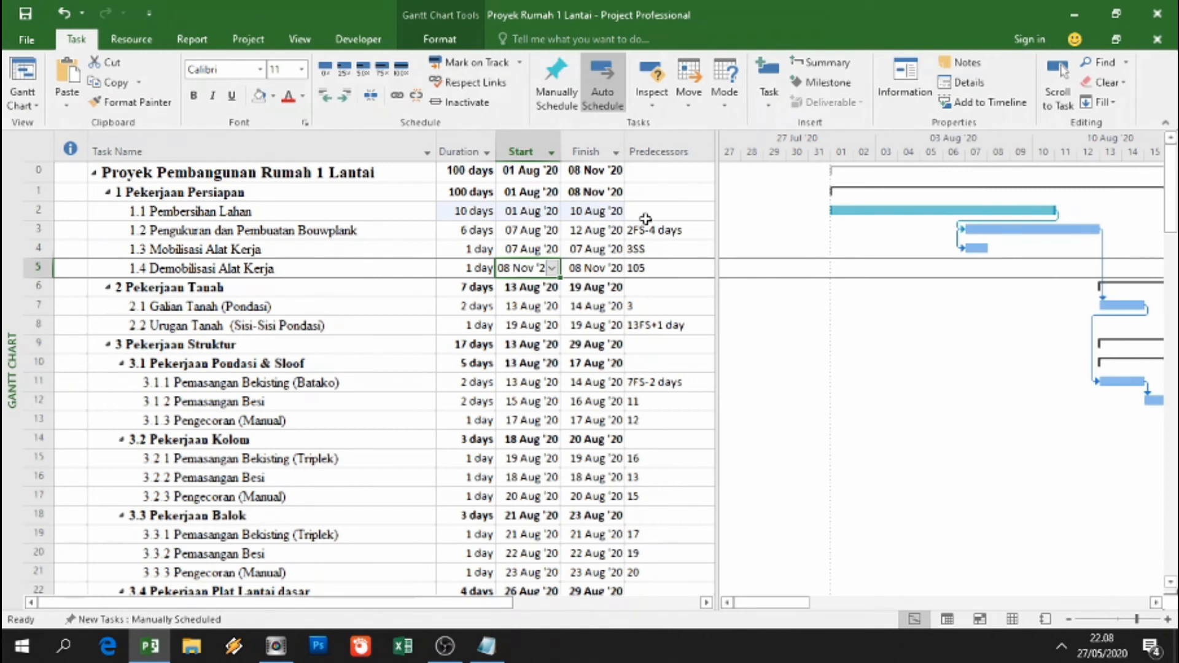
scroll(642, 221, down, 2)
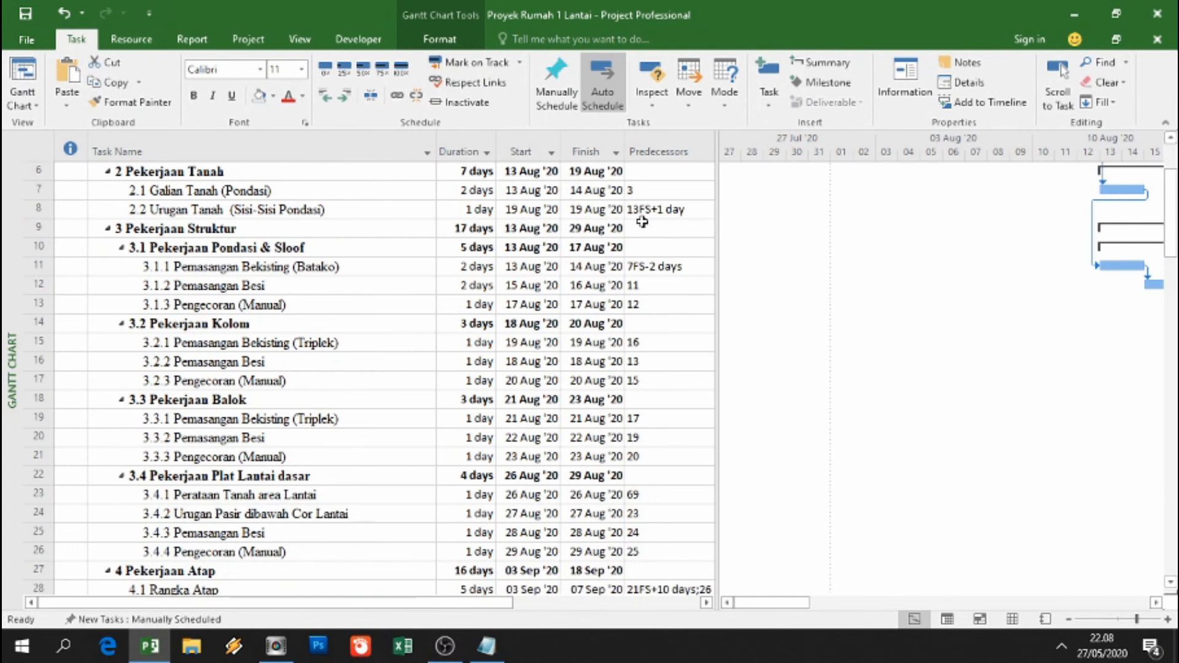
scroll(642, 221, down, 7)
scroll(648, 485, up, 6)
scroll(651, 476, up, 3)
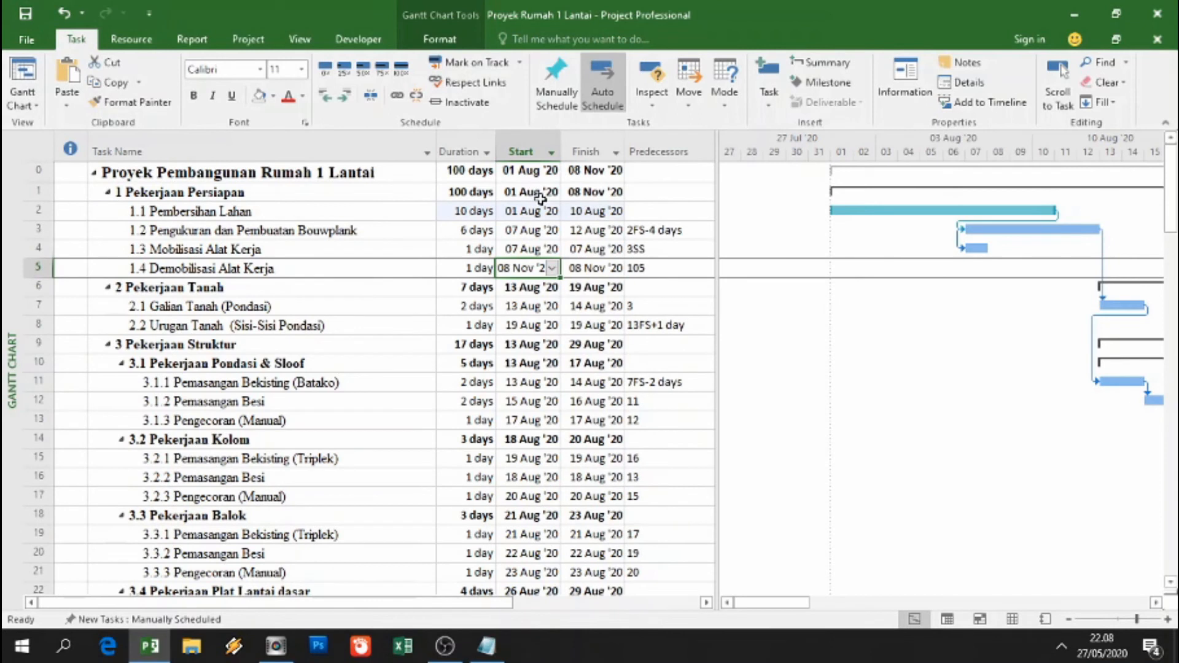
- Set the project start date to 27 May 2020 in the project information
click(228, 41)
click(192, 79)
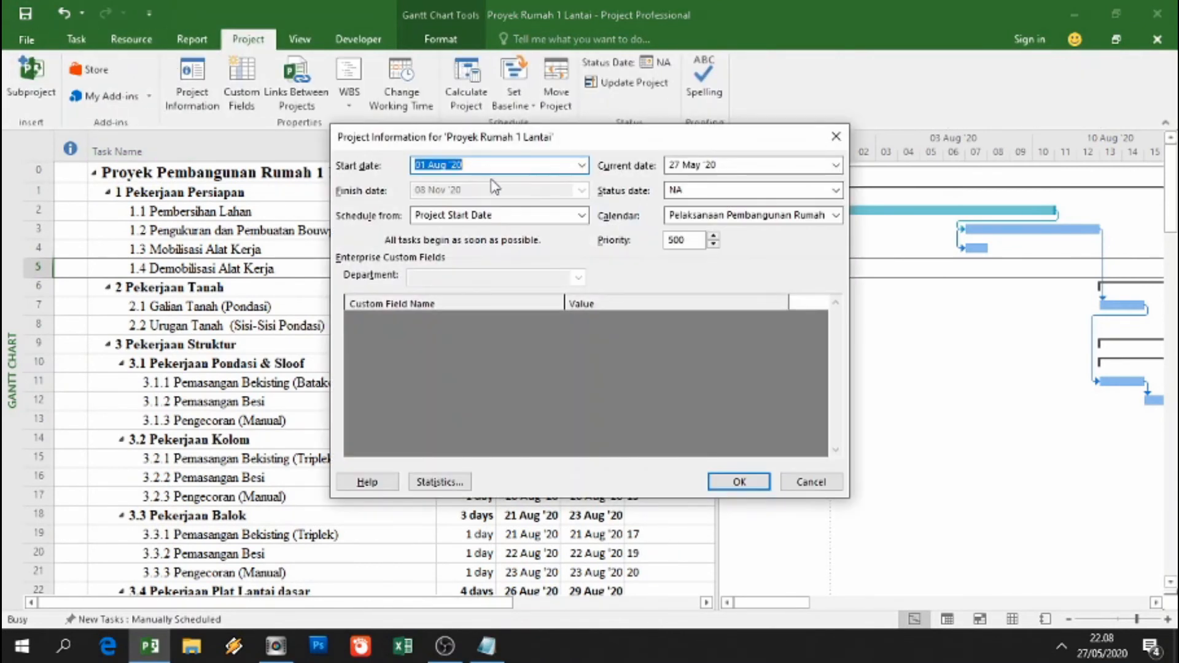
click(581, 166)
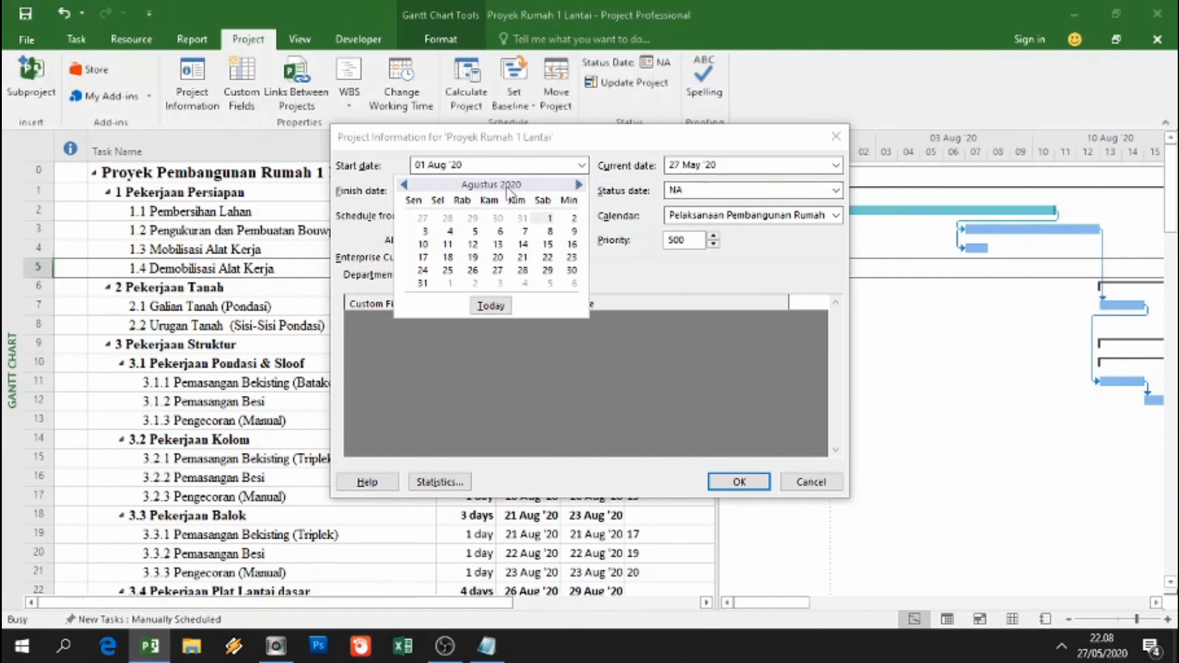
click(406, 185)
click(405, 185)
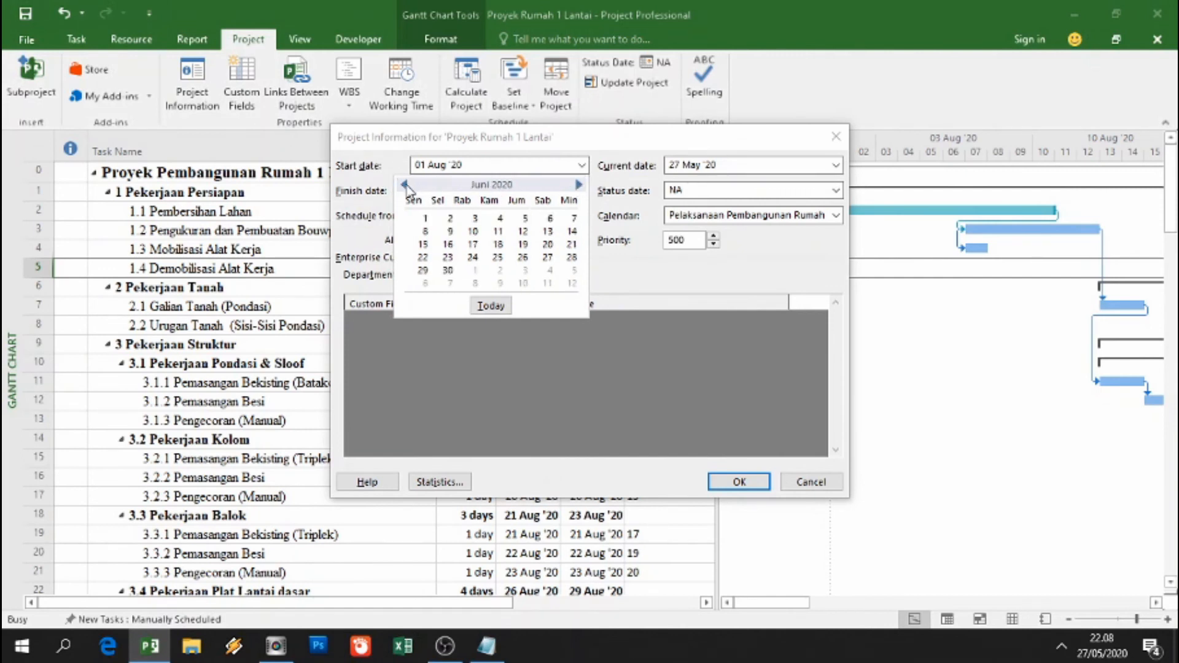
click(406, 185)
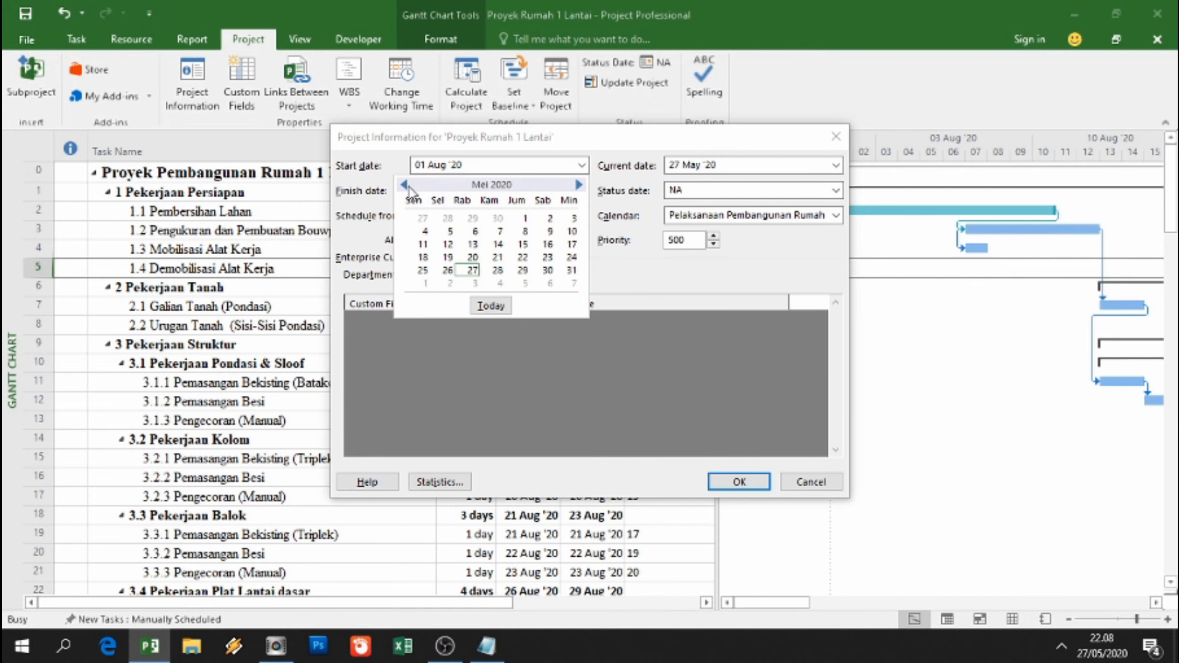
click(473, 270)
click(742, 484)
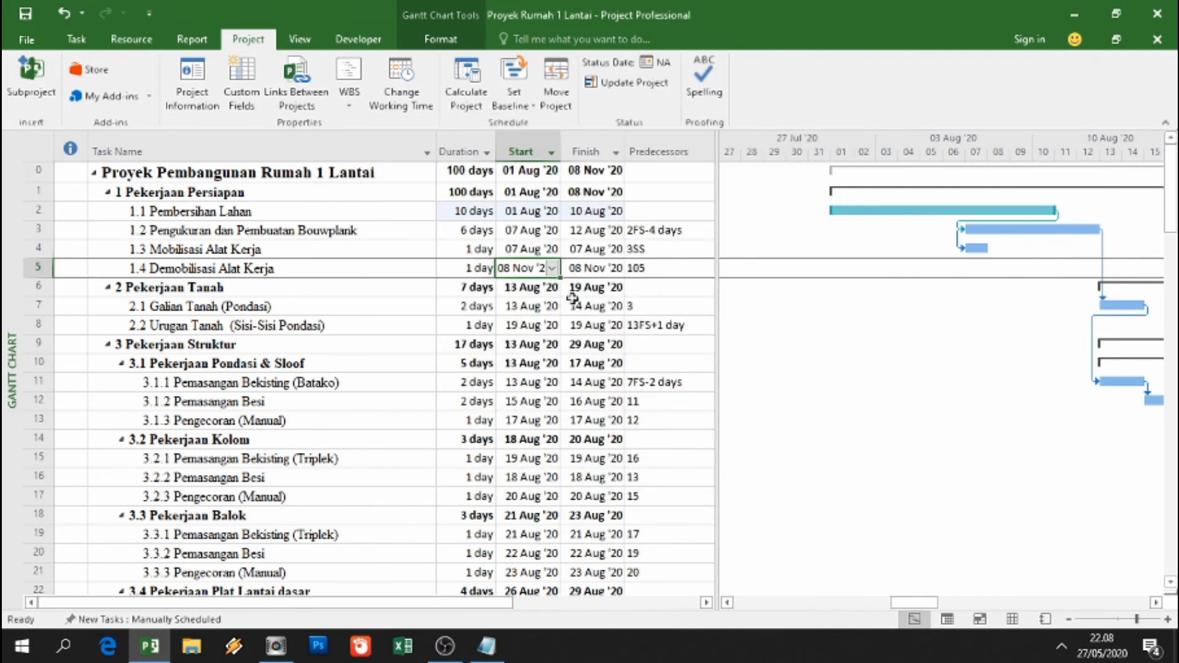
- Compare the task start and finish dates with the start date in the project information
click(535, 137)
drag(535, 138, 611, 140)
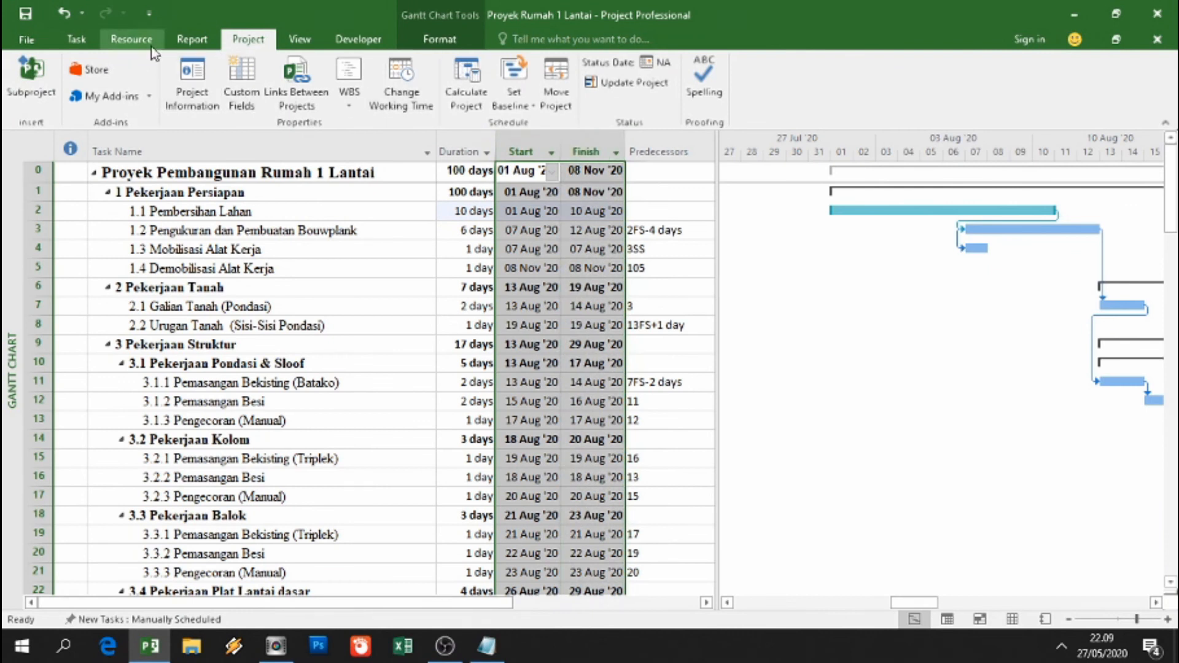
click(178, 77)
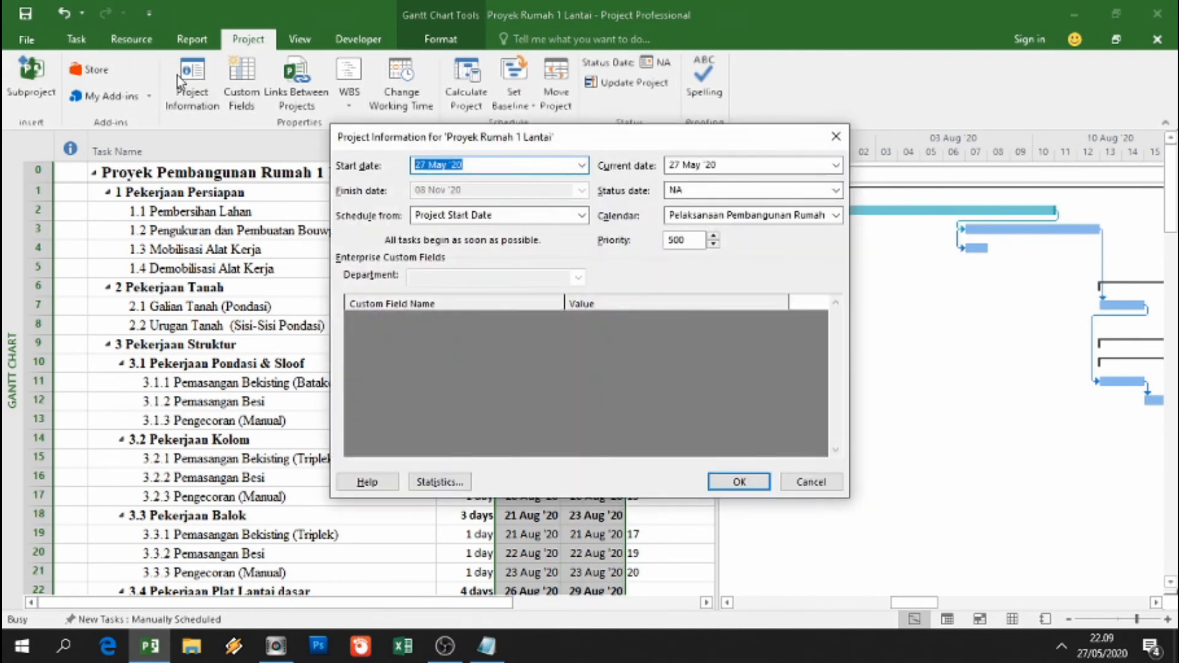
click(739, 481)
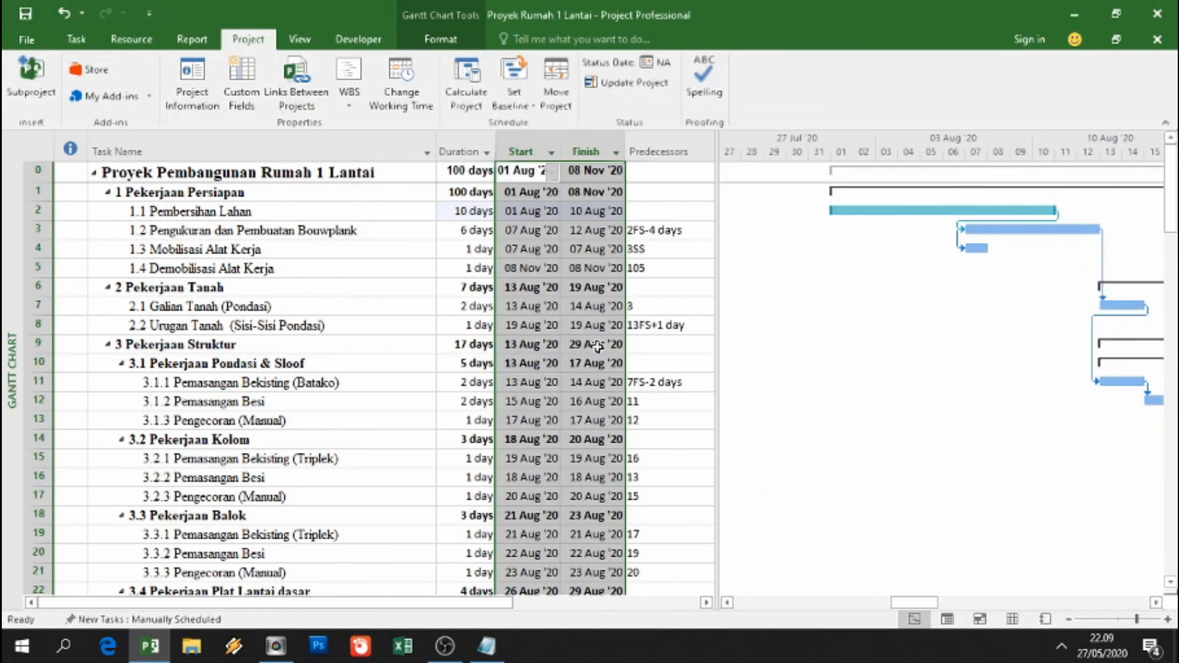
- Switch task 1.1 Pembersihan Lahan back to automatic scheduling so it follows the project start date
click(552, 249)
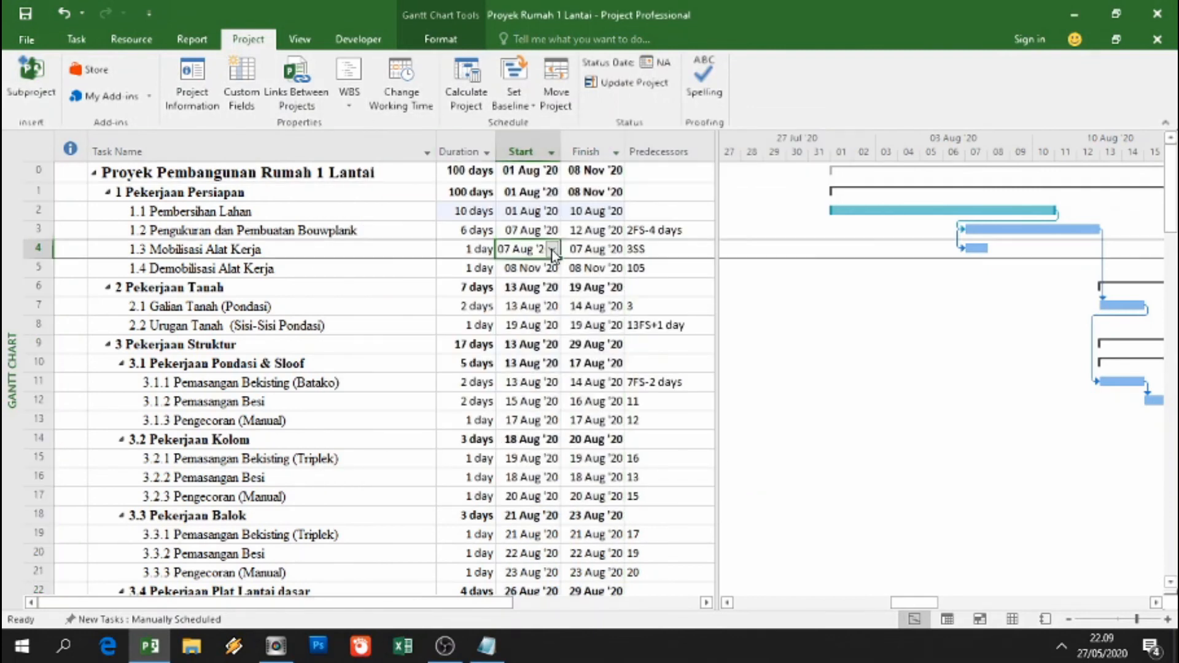
drag(552, 212, 593, 210)
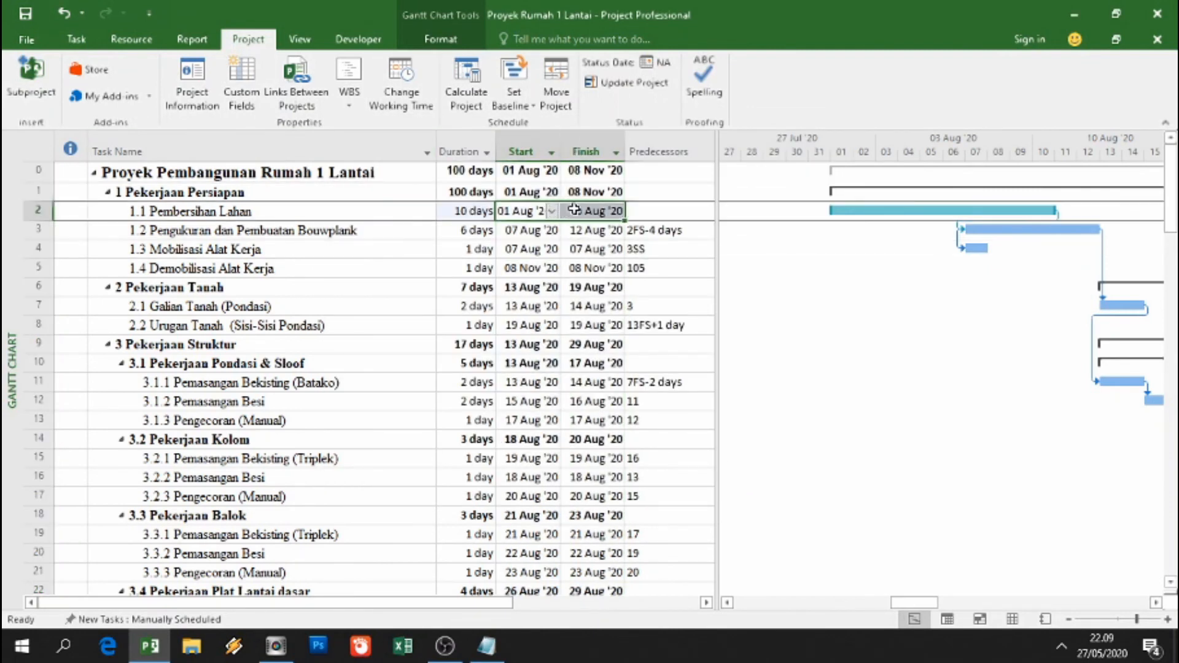
click(75, 40)
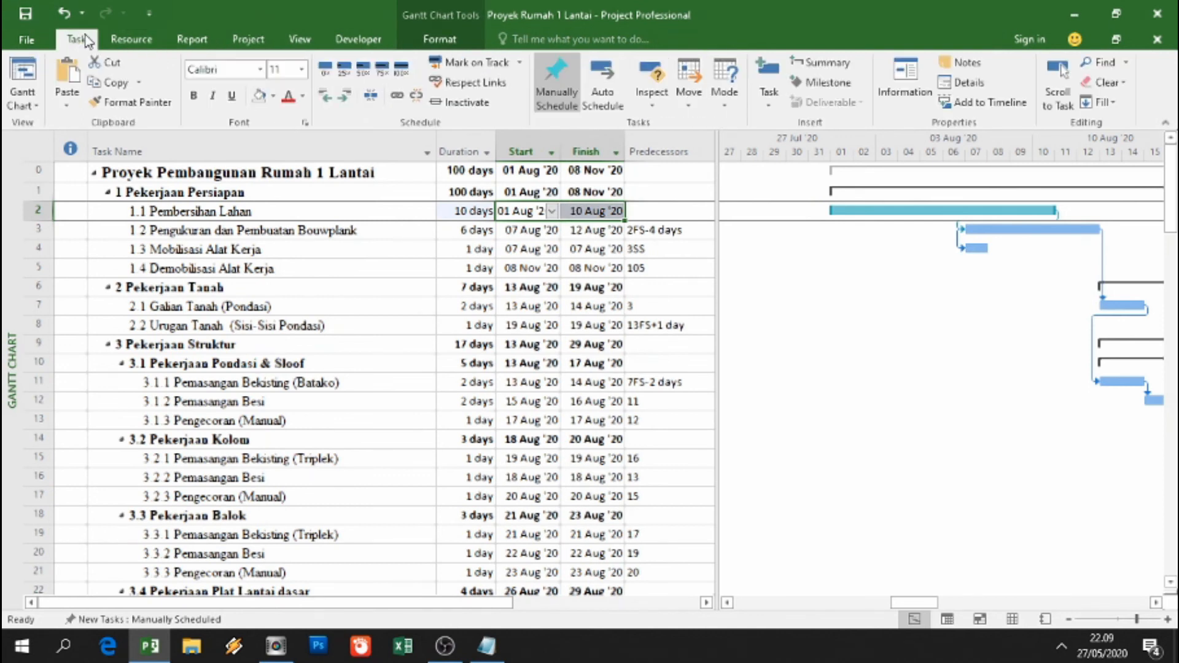
click(591, 102)
click(572, 344)
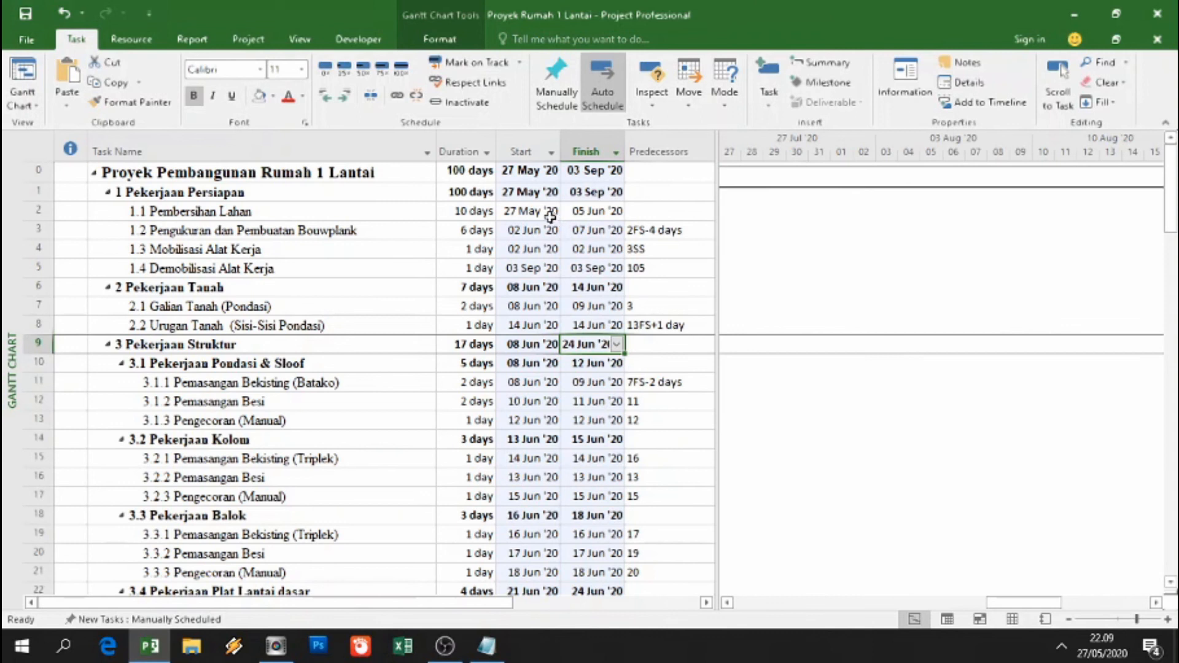
- Review the project's start and finish dates in the project information without changing them
click(248, 31)
click(196, 102)
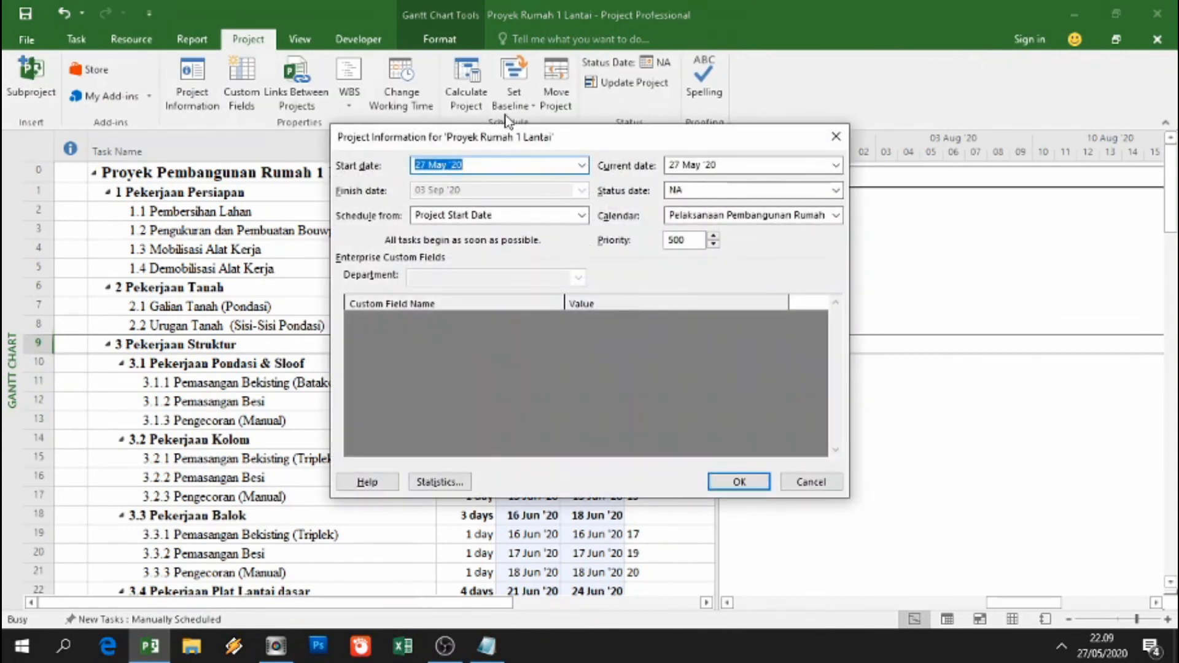
click(810, 482)
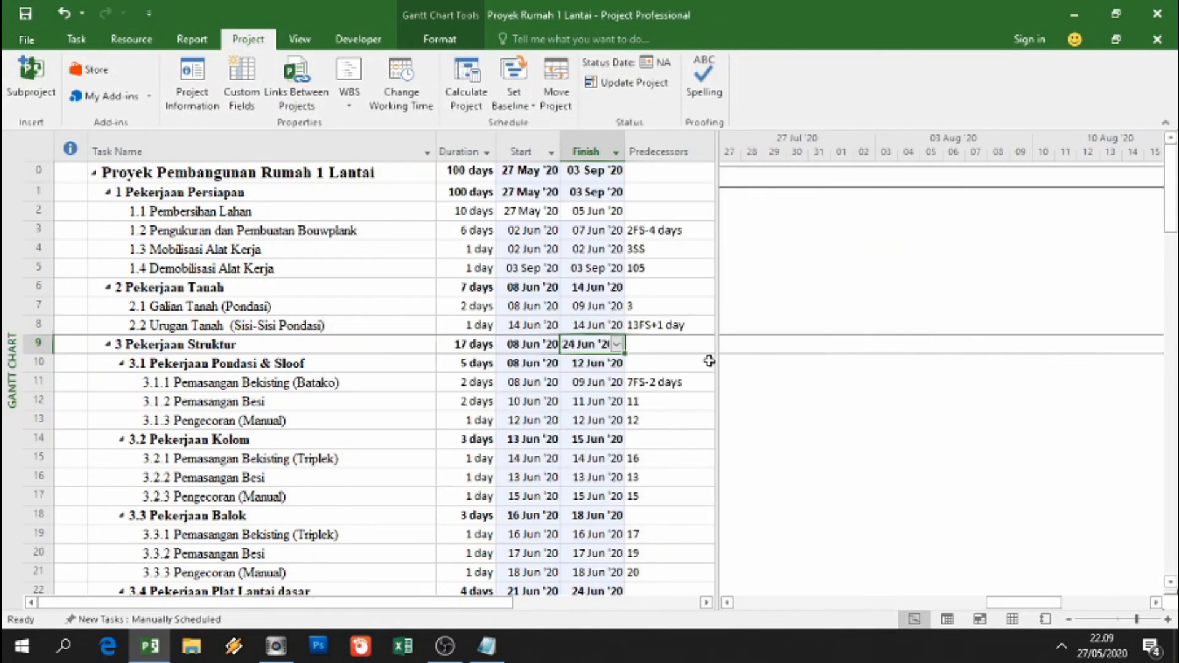
- Switch task 1.1 Pembersihan Lahan to manual scheduling
click(572, 268)
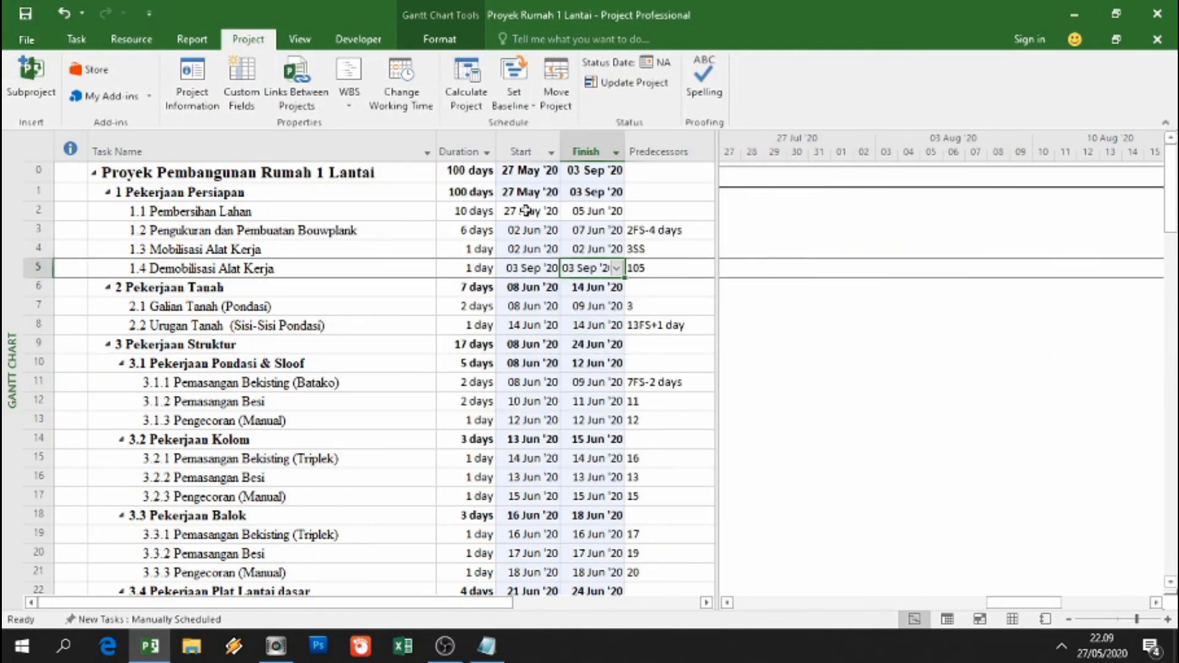
click(527, 211)
key(shift+Right)
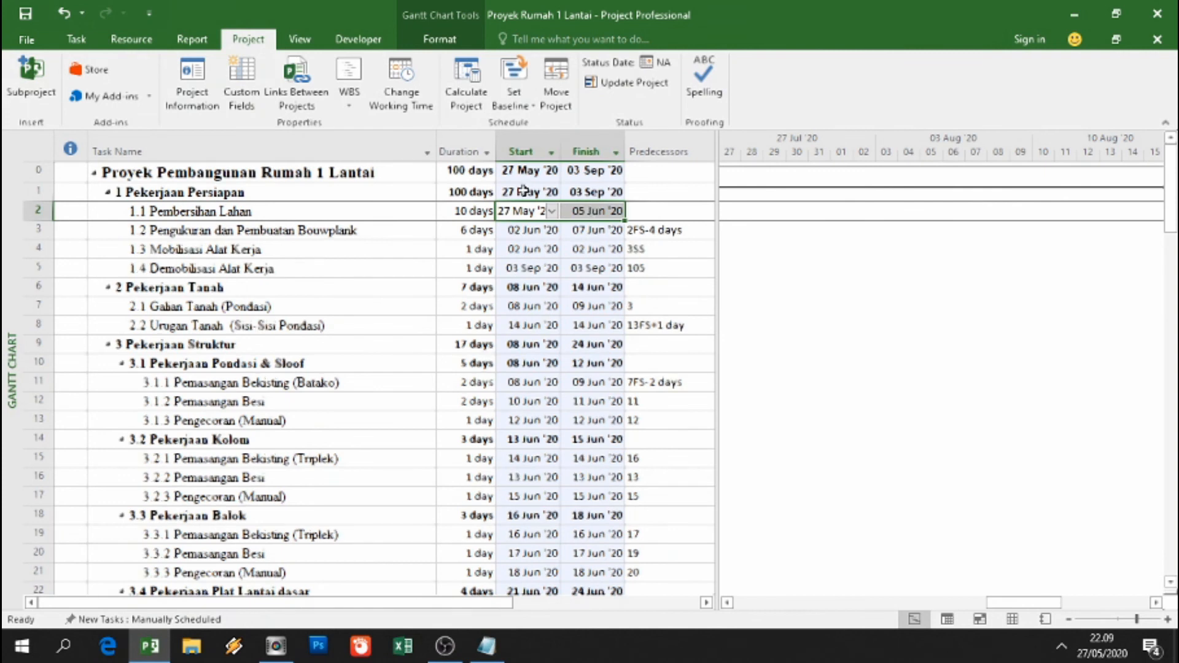
click(76, 39)
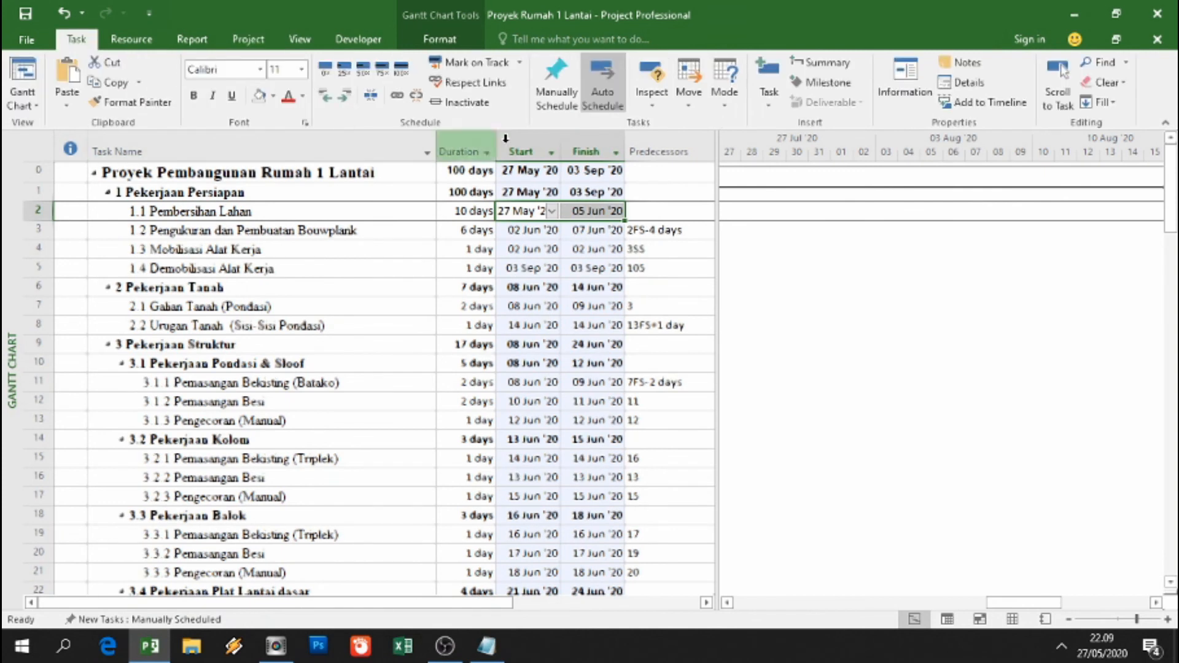
click(556, 92)
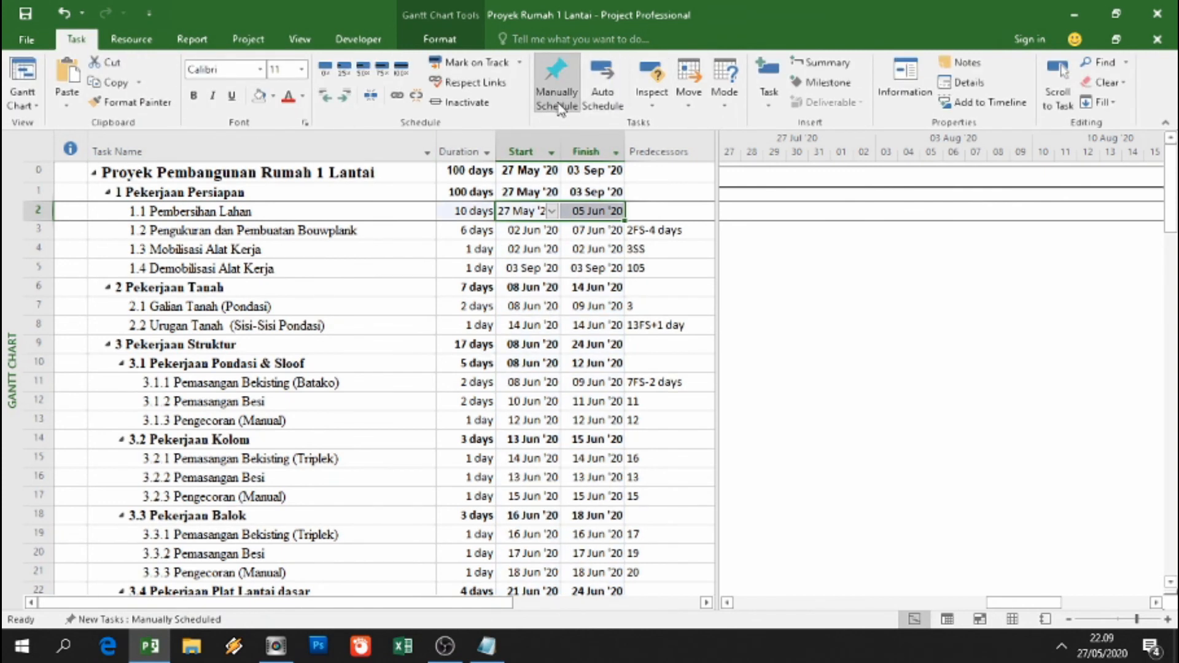
click(556, 245)
- Set the start date of task 1.1 Pembersihan Lahan to 1 August 2020 and check the dates of the tasks below it
click(541, 210)
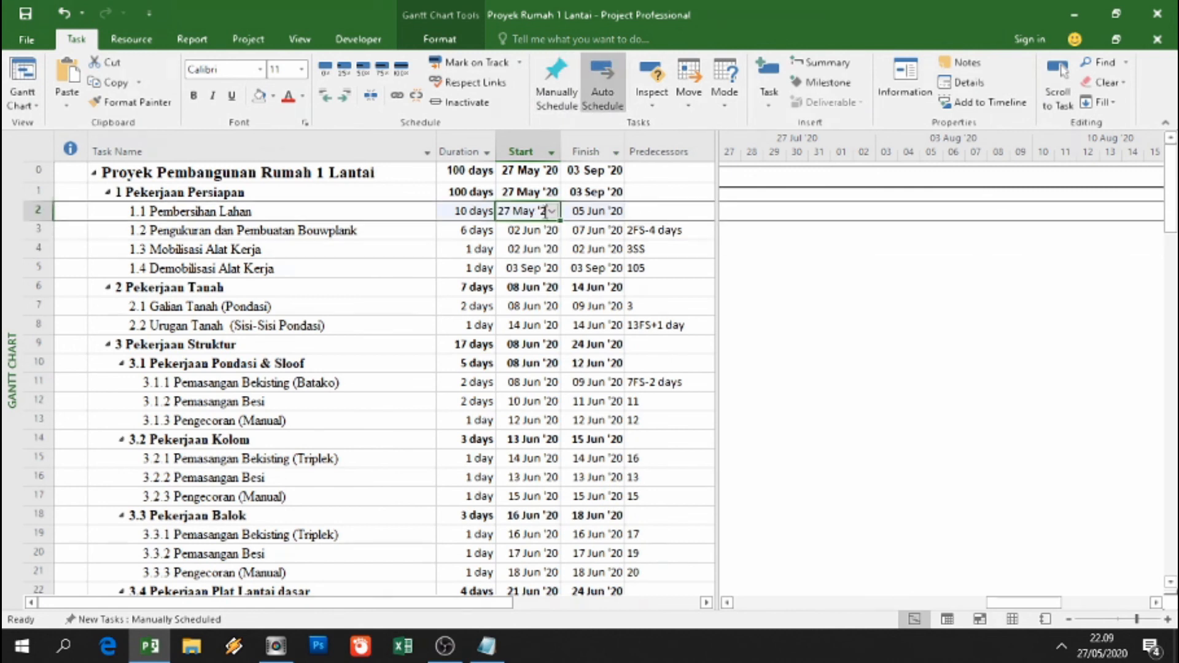
click(555, 212)
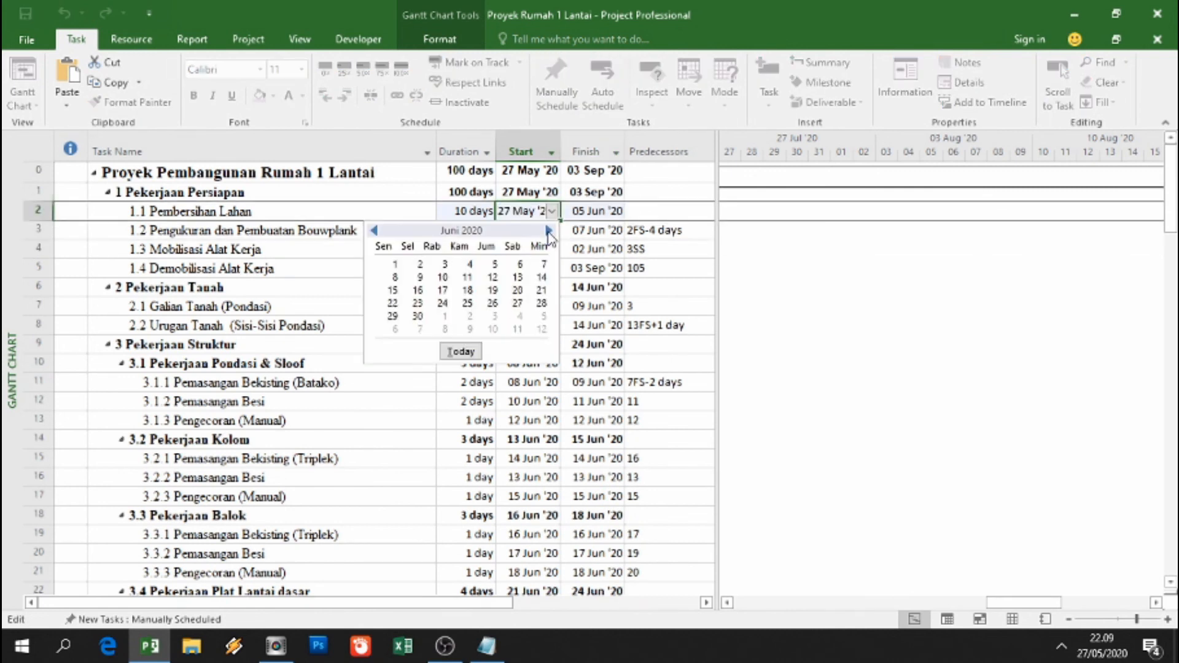
click(548, 231)
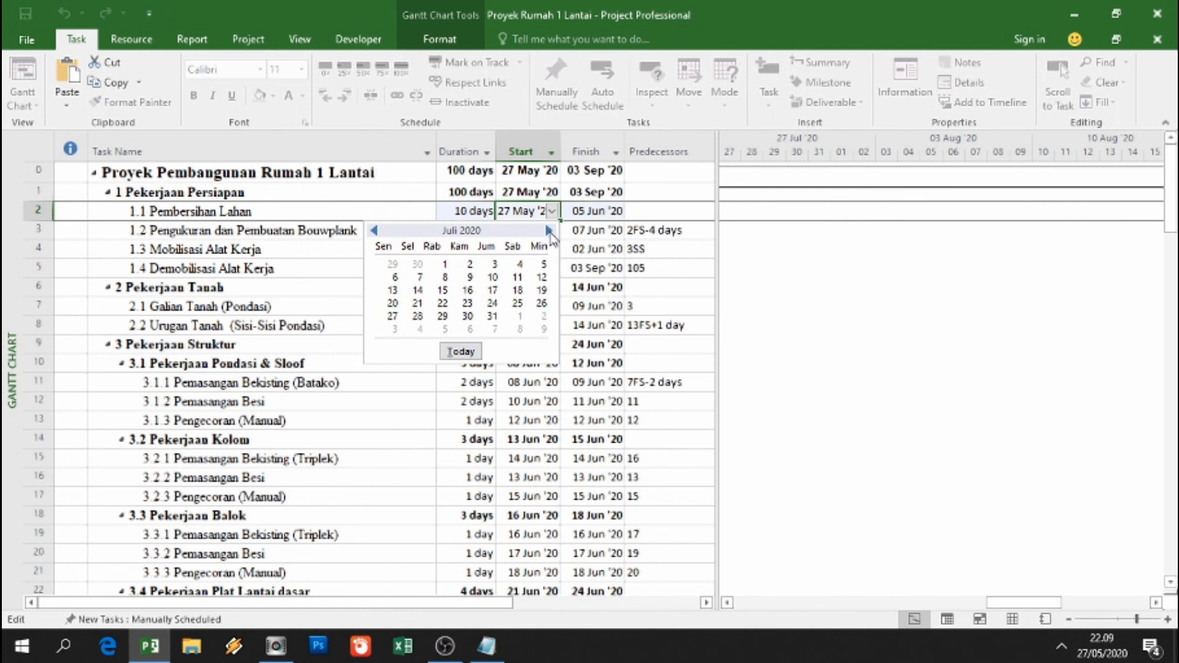
click(549, 231)
click(519, 265)
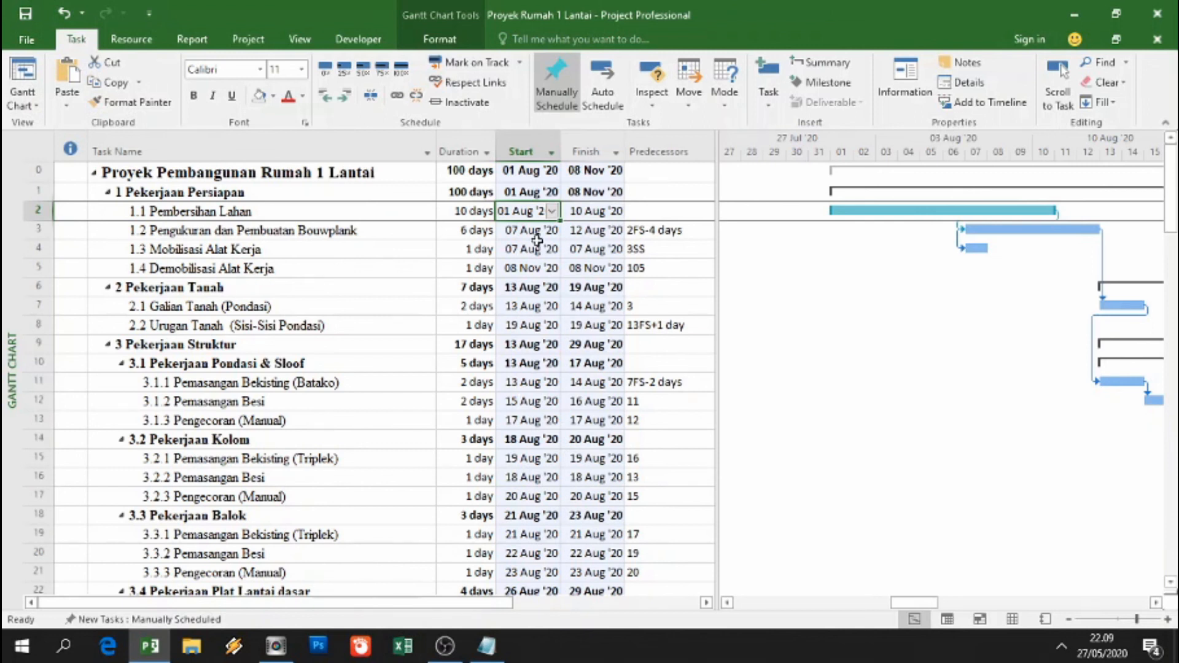
scroll(537, 239, down, 1)
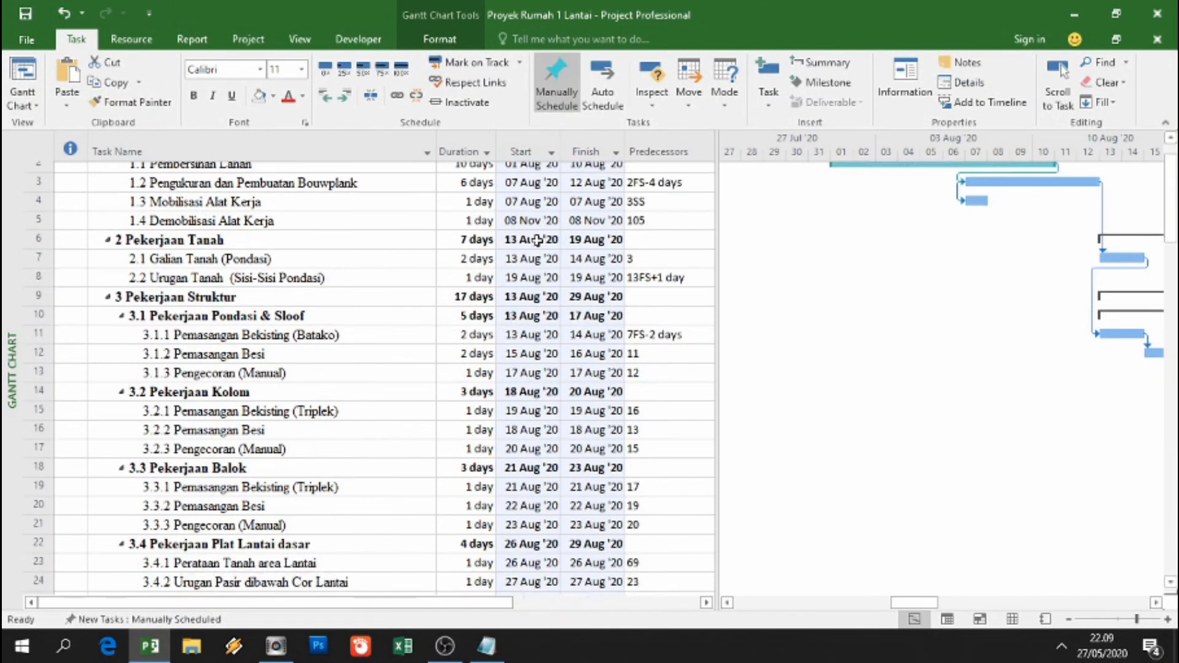